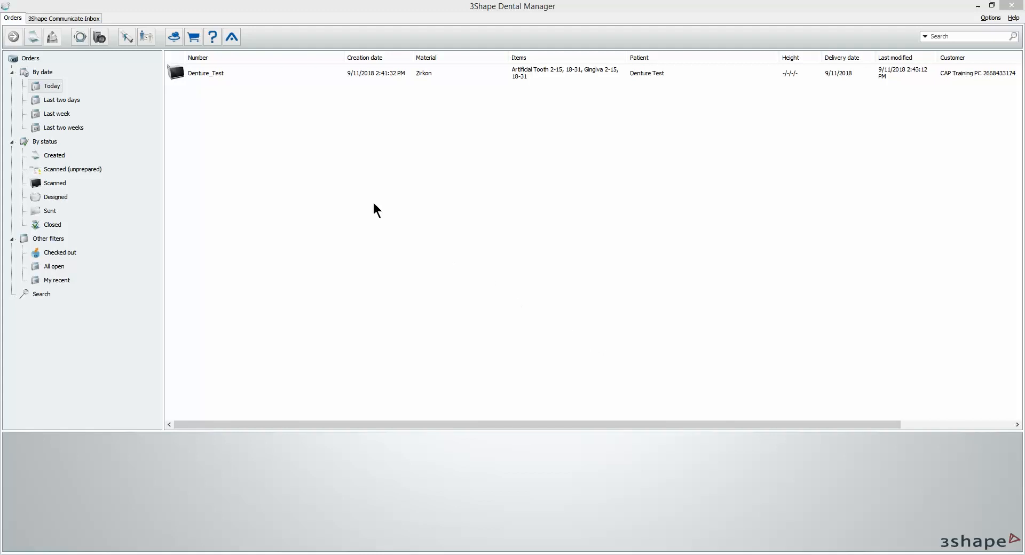
Step: Open the Denture_Test order for modification
left_click(219, 75)
right_click(218, 75)
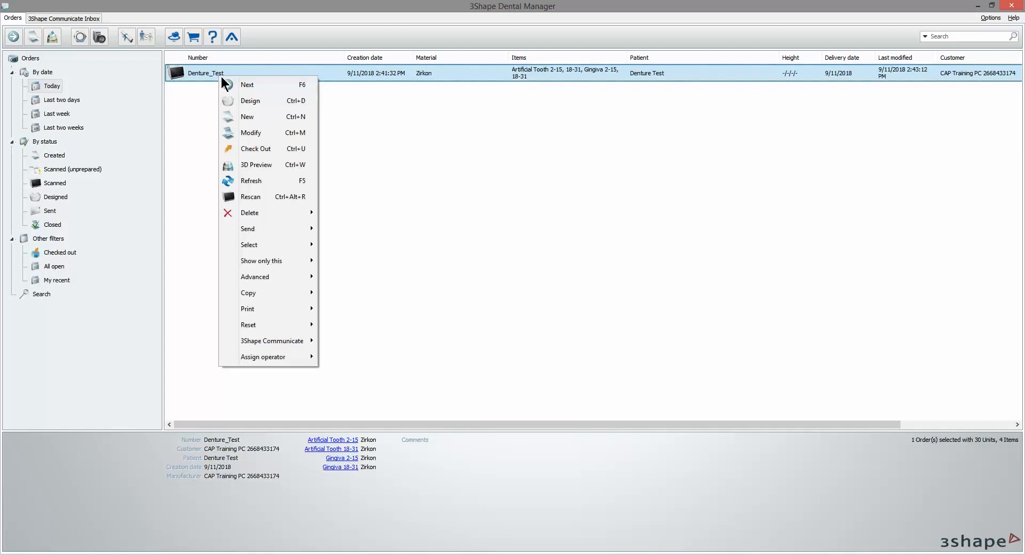
left_click(250, 132)
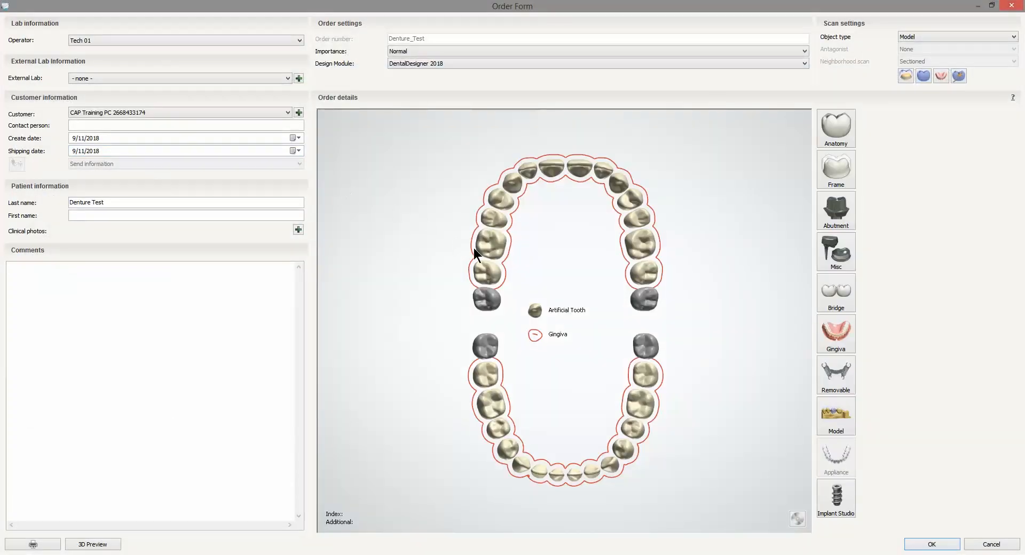
Step: Set the gingiva type for the upper artificial teeth to Glued-in teeth (Matrix) and save the order
left_click(490, 268)
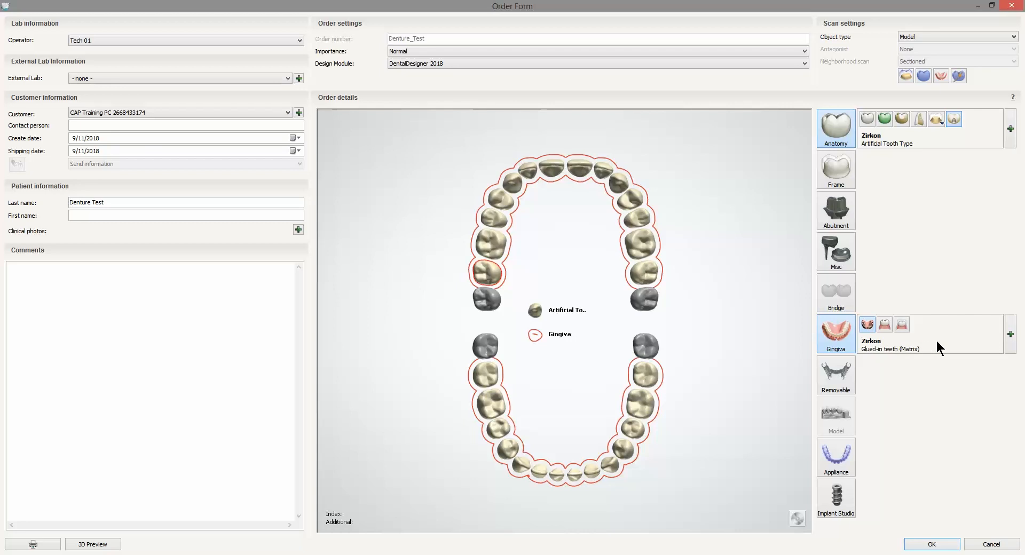
left_click(1010, 337)
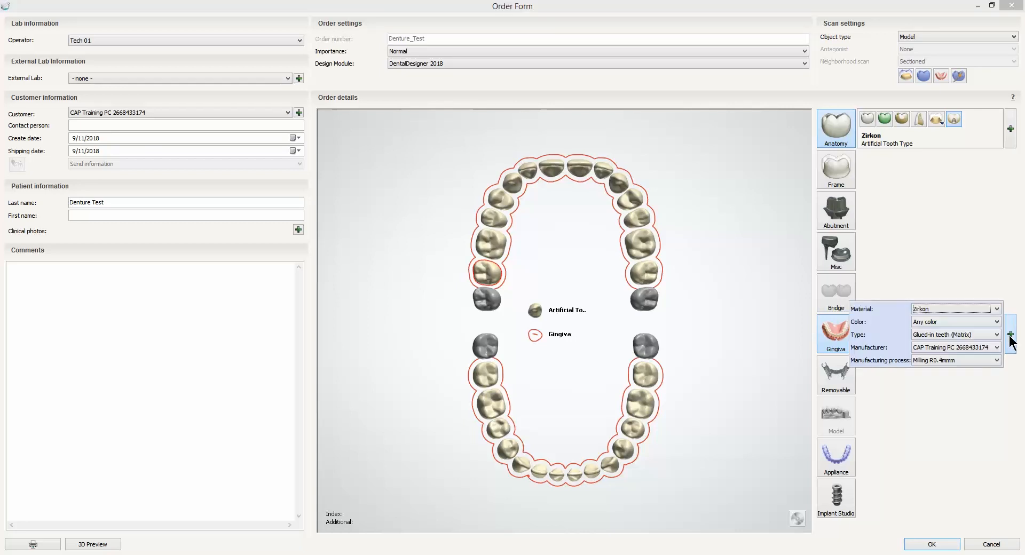
left_click(965, 337)
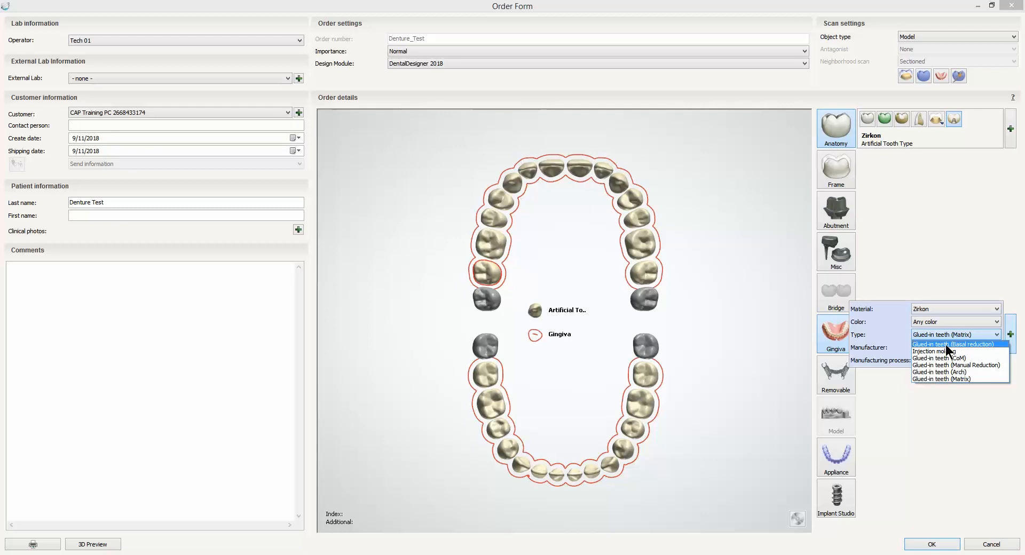
left_click(963, 379)
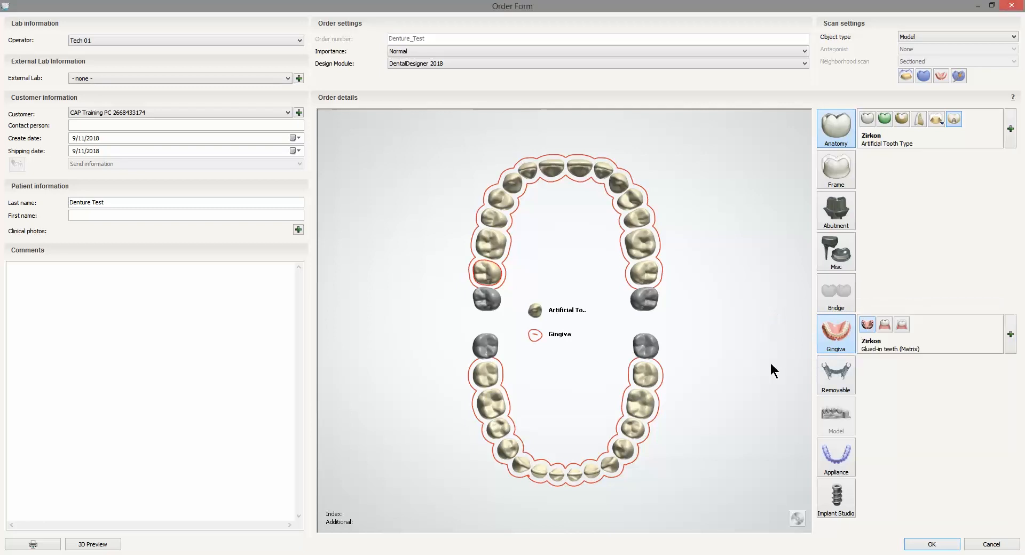
left_click(938, 549)
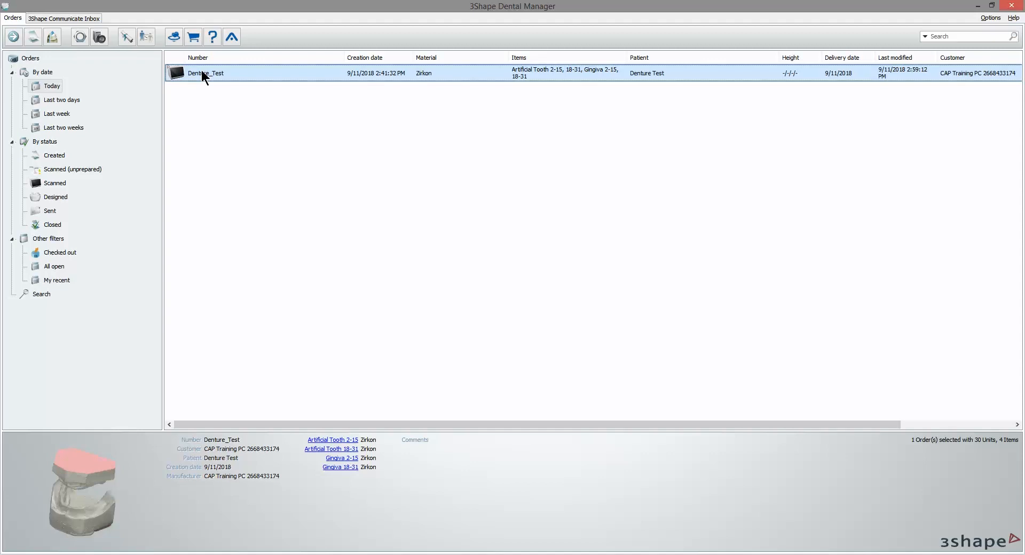
Step: Start designing the Denture_Test order and define the occlusal plane with three points along the seam between the wax rims
right_click(214, 73)
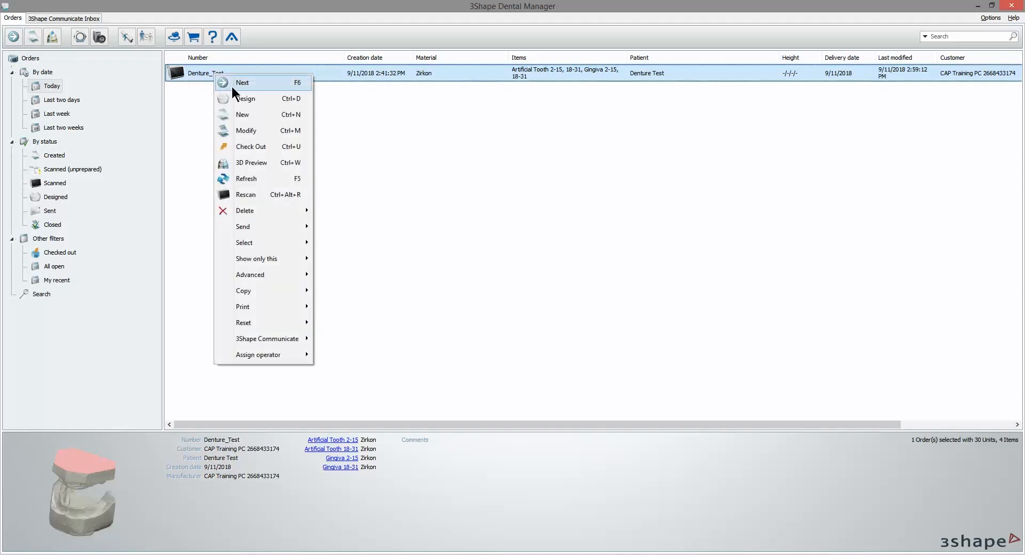
left_click(238, 95)
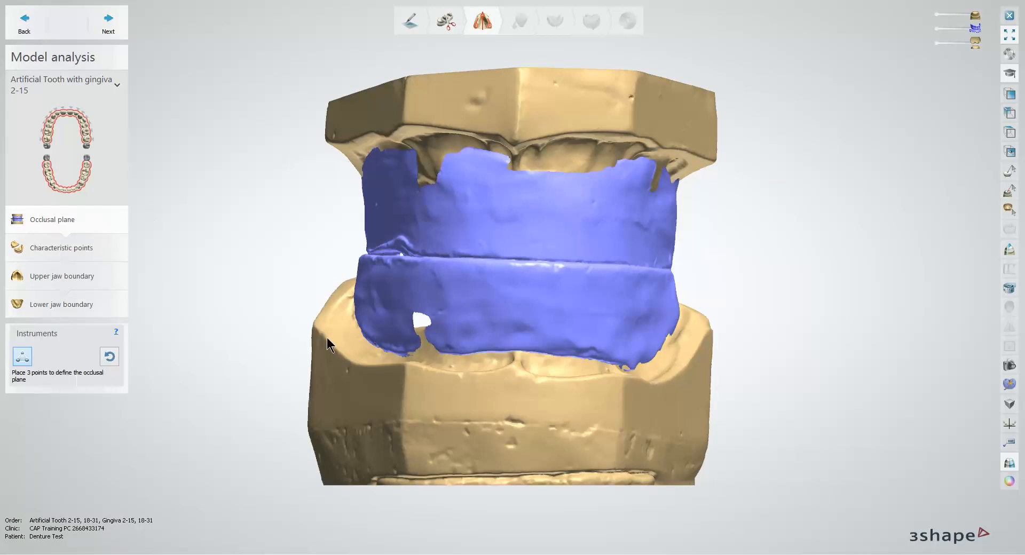
right_click_drag(328, 345, 376, 353)
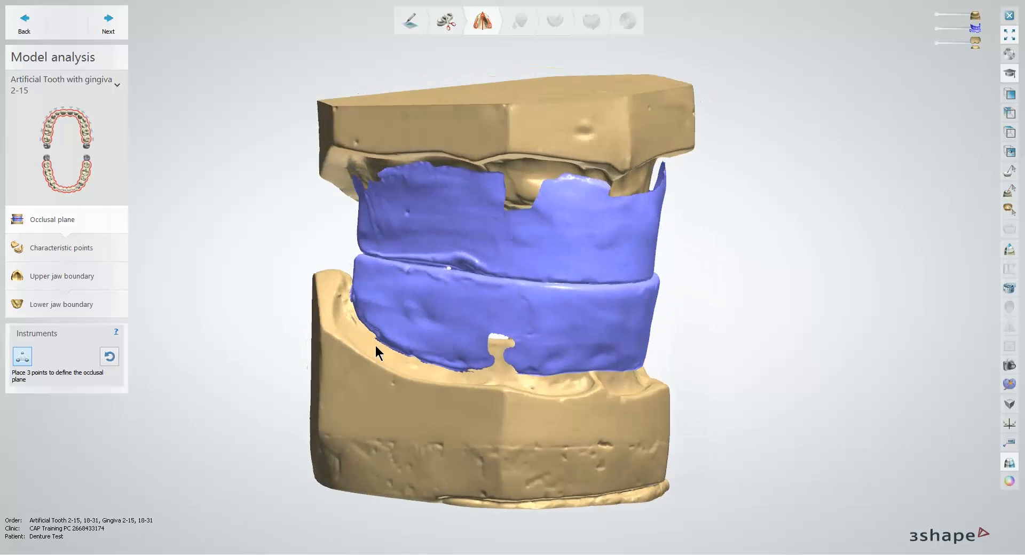
left_click(372, 256)
mouse_move(454, 282)
right_mouse_down()
mouse_move(412, 274)
mouse_move(454, 267)
right_mouse_up()
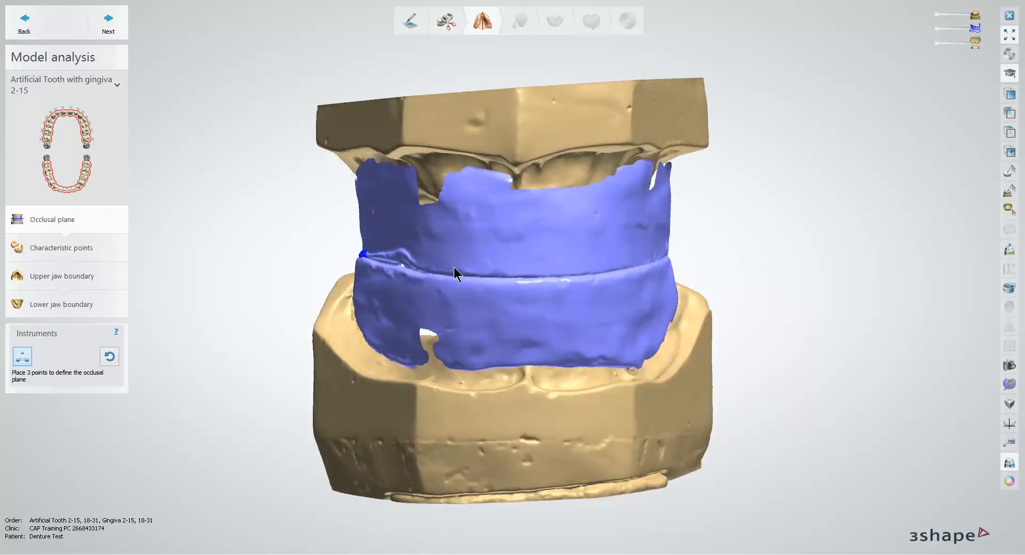
left_click(521, 278)
right_click_drag(569, 283, 528, 320)
left_click(662, 265)
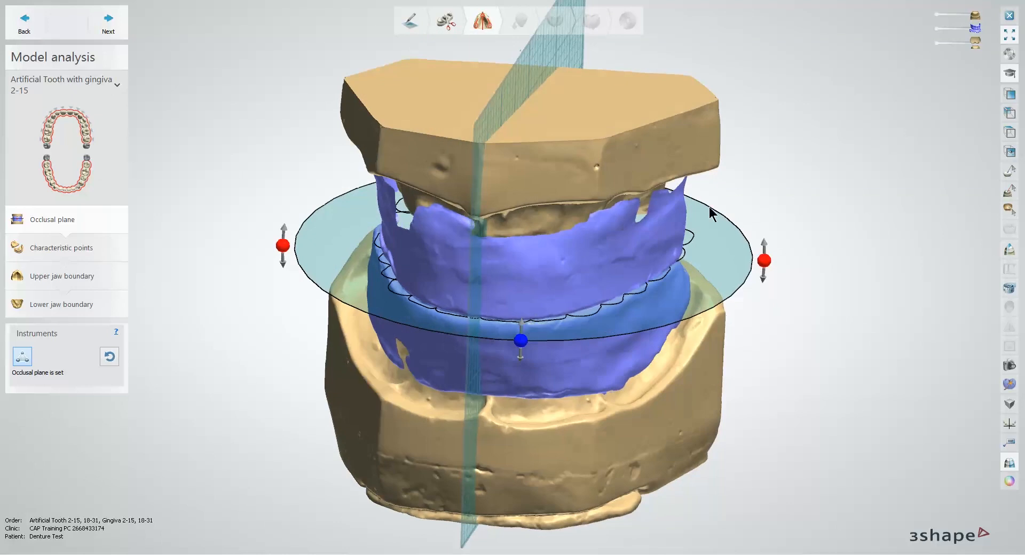
Step: Fade the wax rim scan, fine-tune the occlusal plane against both jaws, and continue to the characteristic points
left_click_drag(967, 35, 952, 36)
right_click_drag(889, 122, 854, 220)
mouse_move(550, 366)
right_mouse_down()
mouse_move(535, 355)
mouse_move(546, 364)
right_mouse_up()
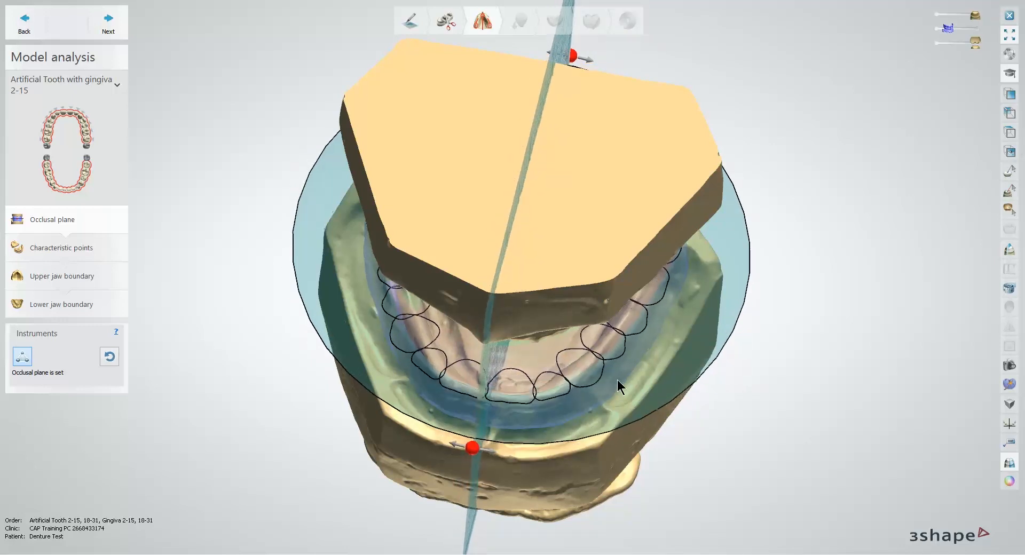
right_click_drag(618, 381, 631, 325)
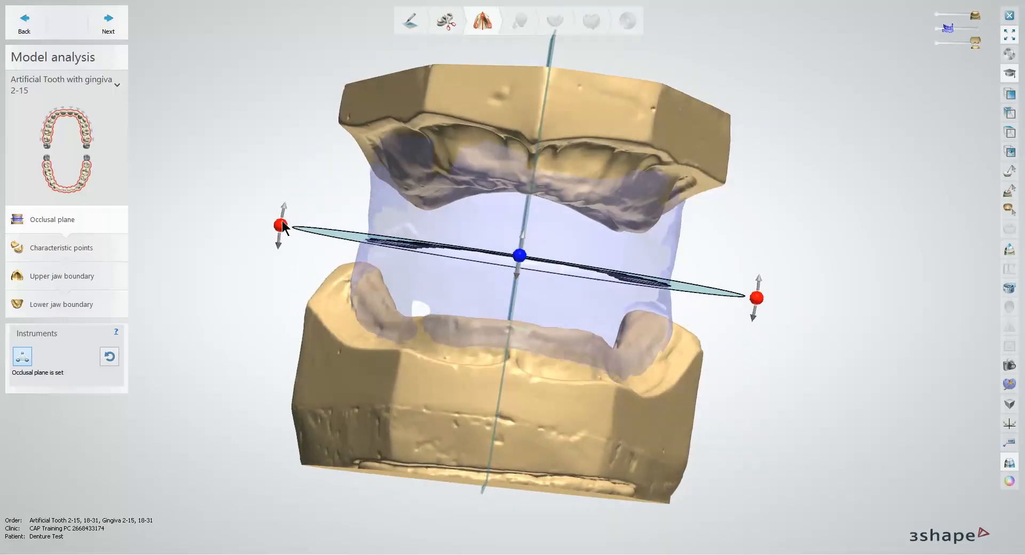
right_click_drag(319, 248, 506, 295)
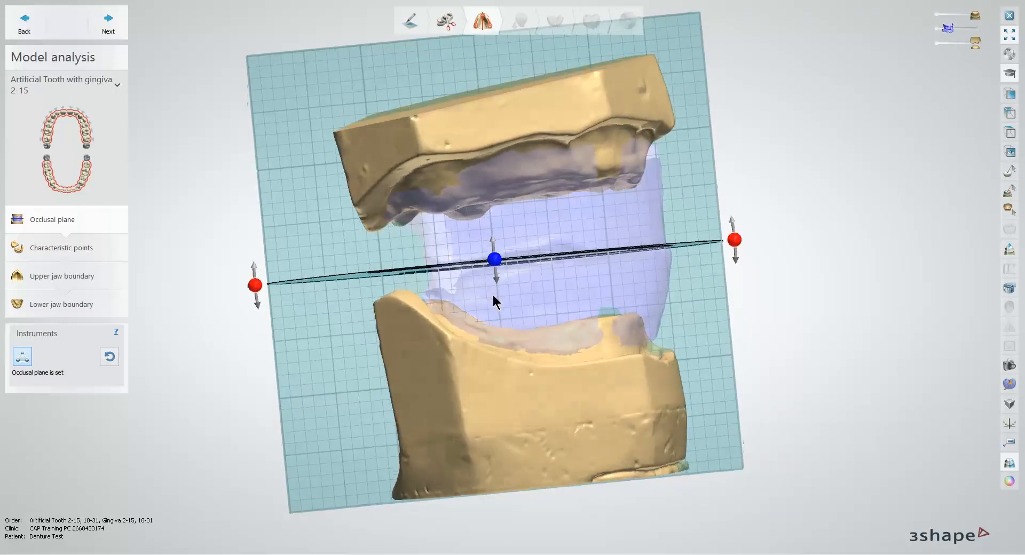
left_click_drag(738, 240, 737, 242)
right_click_drag(733, 276, 645, 319)
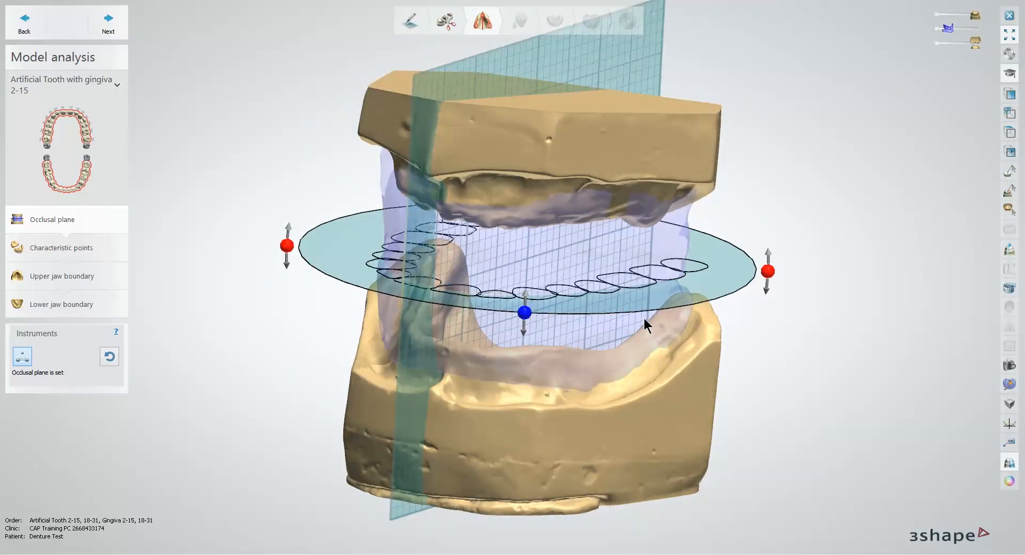
left_click(112, 26)
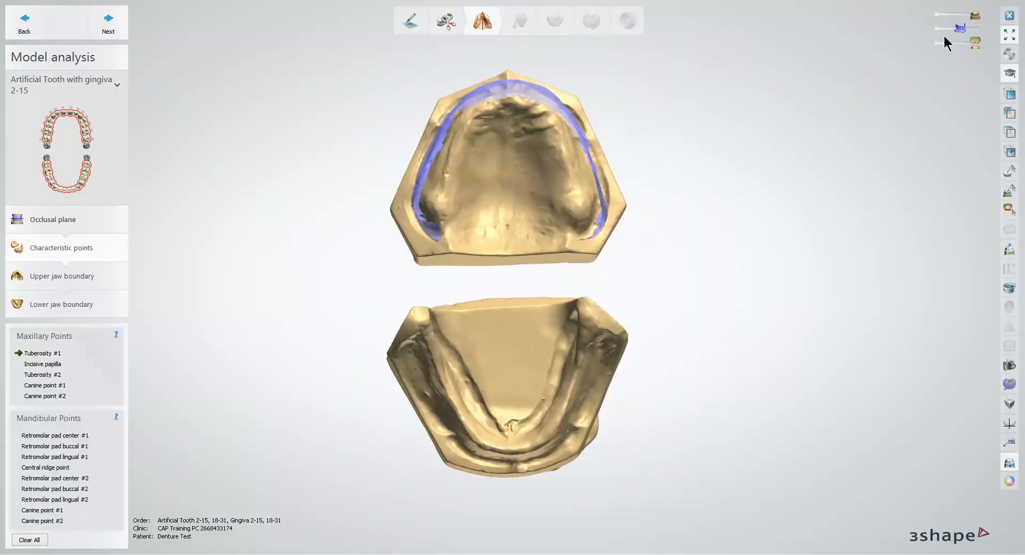
Step: Hide the wax rim scan and place the maxillary points: both tuberosities, the incisive papilla and both canine points
left_click_drag(960, 29, 929, 31)
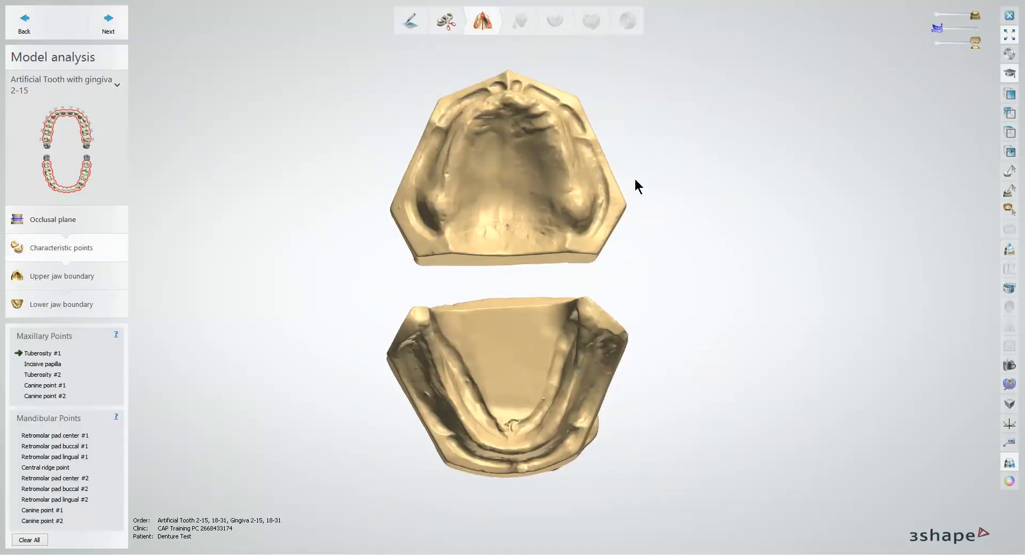
scroll(505, 249, "up", 3)
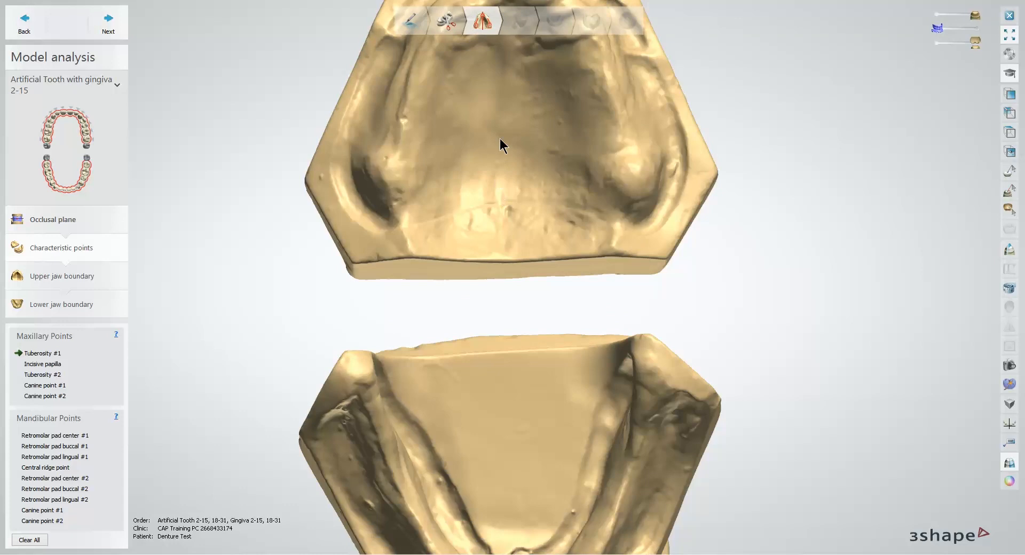
middle_click_drag(499, 139, 482, 302)
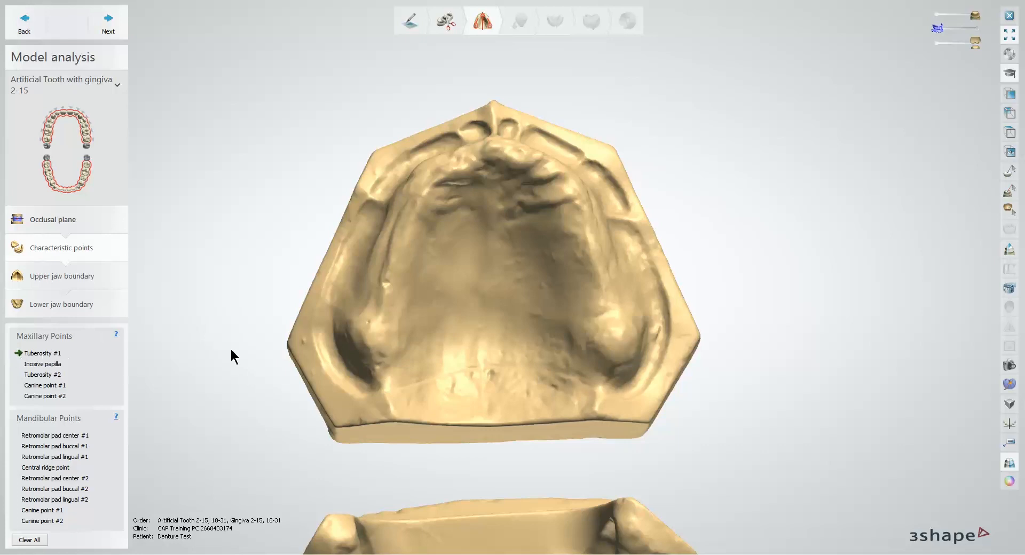
left_click(371, 334)
left_click(493, 150)
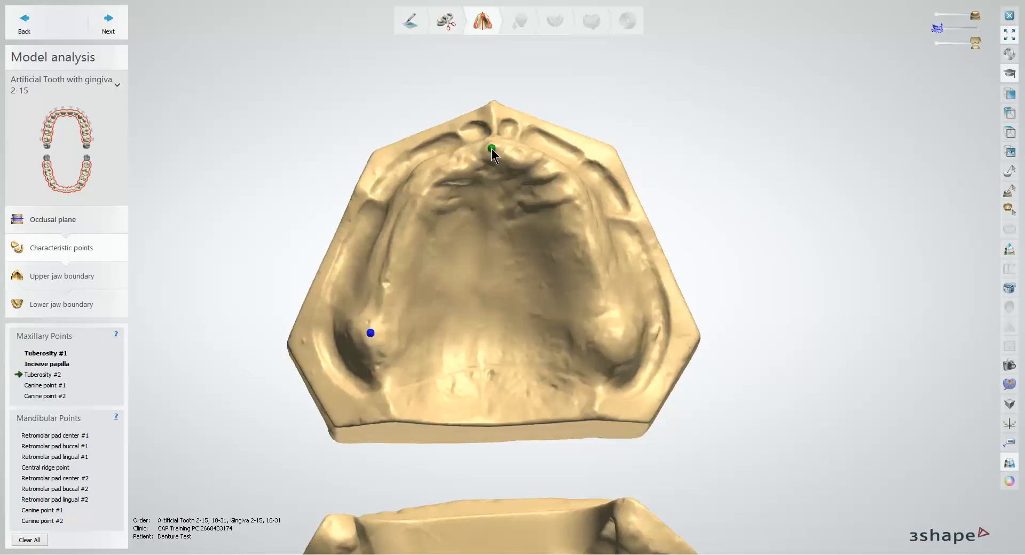
left_click(616, 332)
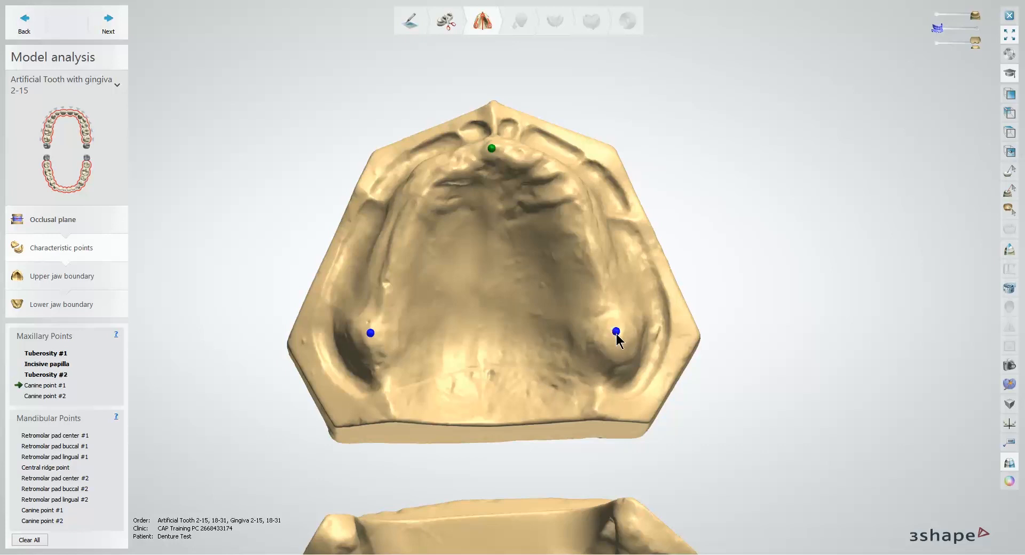
left_click(431, 167)
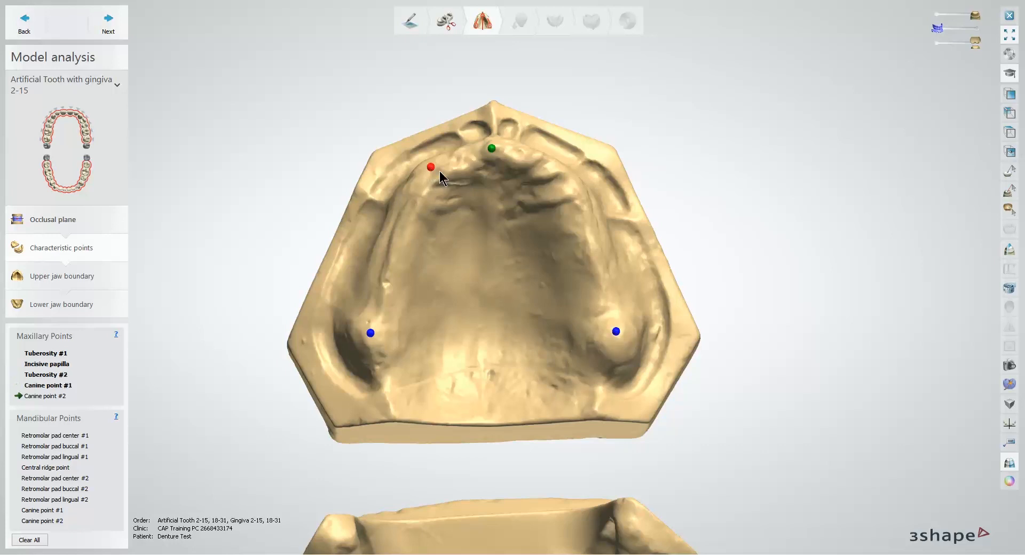
left_click(556, 167)
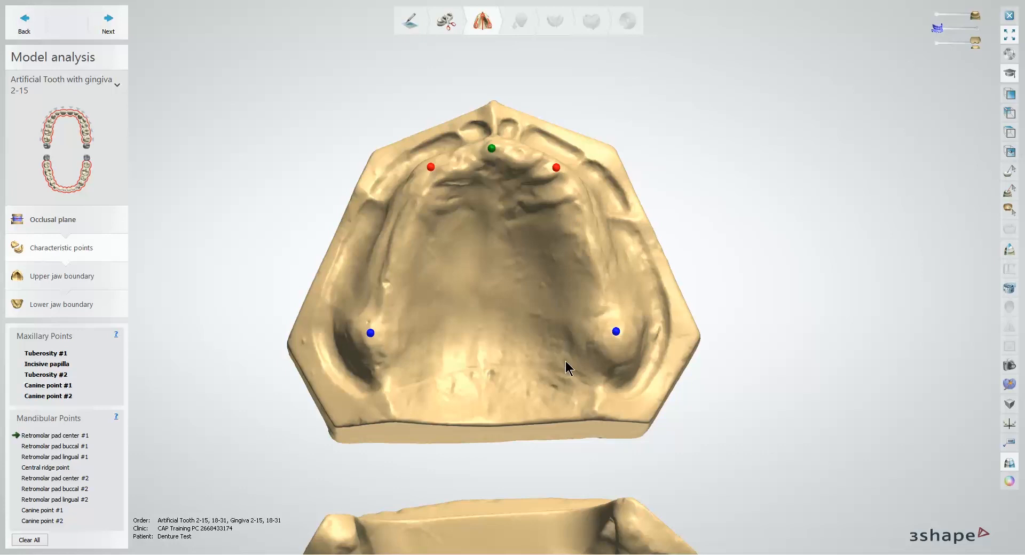
Step: Place the center, buccal and lingual points of retromolar pad #1 and the central ridge point on the lower jaw
middle_click_drag(565, 361, 492, 125)
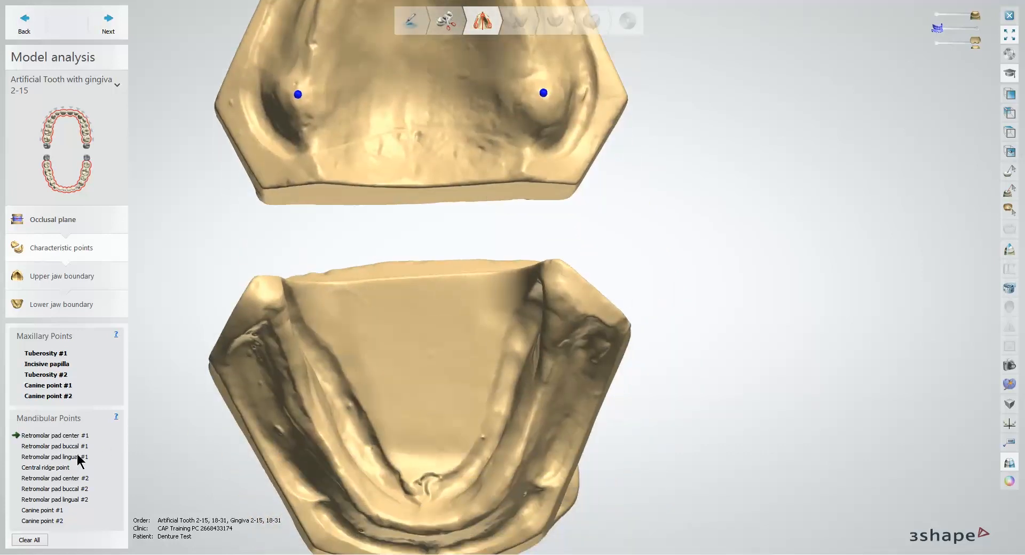
middle_click_drag(485, 392, 499, 385)
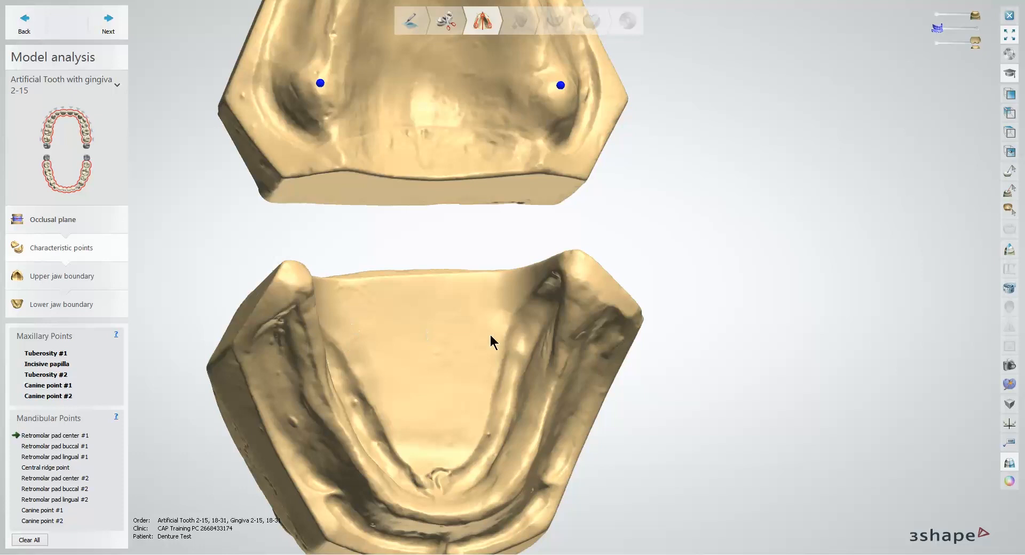
left_click(574, 333)
left_click(591, 342)
right_click_drag(592, 342, 550, 331)
left_click(550, 331)
right_click_drag(582, 382, 469, 333)
left_click(425, 416)
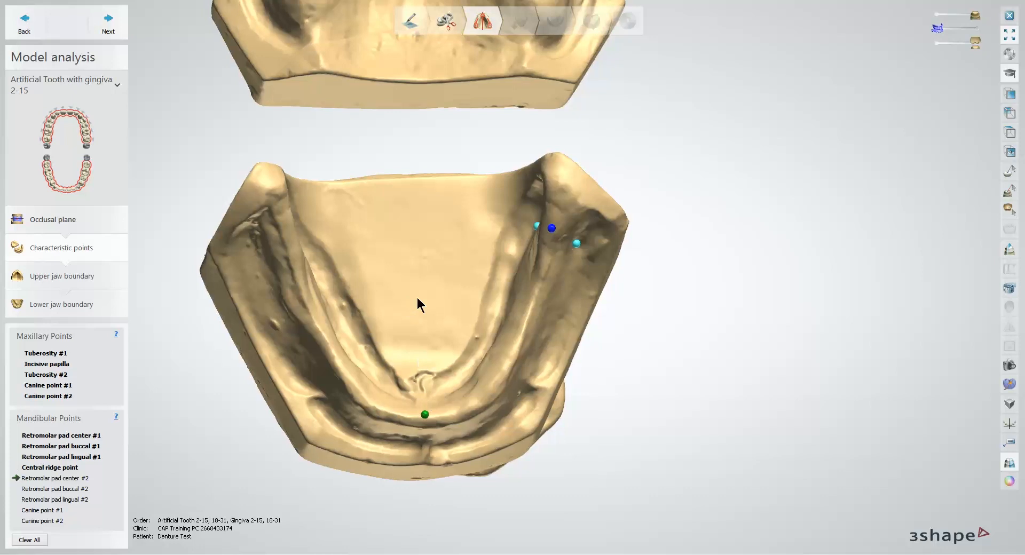
Step: Place the center, buccal and lingual points of retromolar pad #2 on the lower jaw
mouse_move(418, 297)
right_mouse_down()
mouse_move(494, 335)
mouse_move(434, 302)
right_mouse_up()
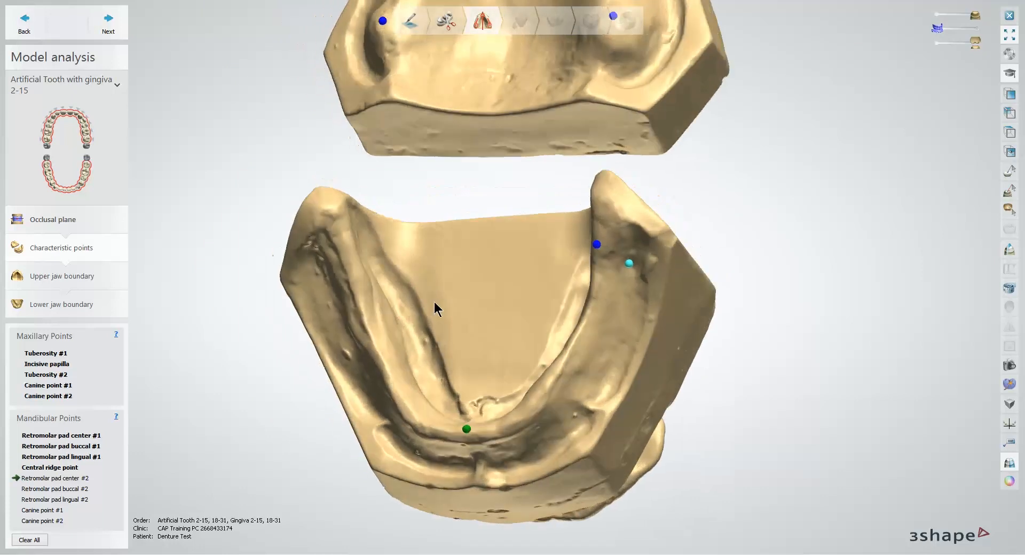
left_click(350, 259)
left_click(332, 274)
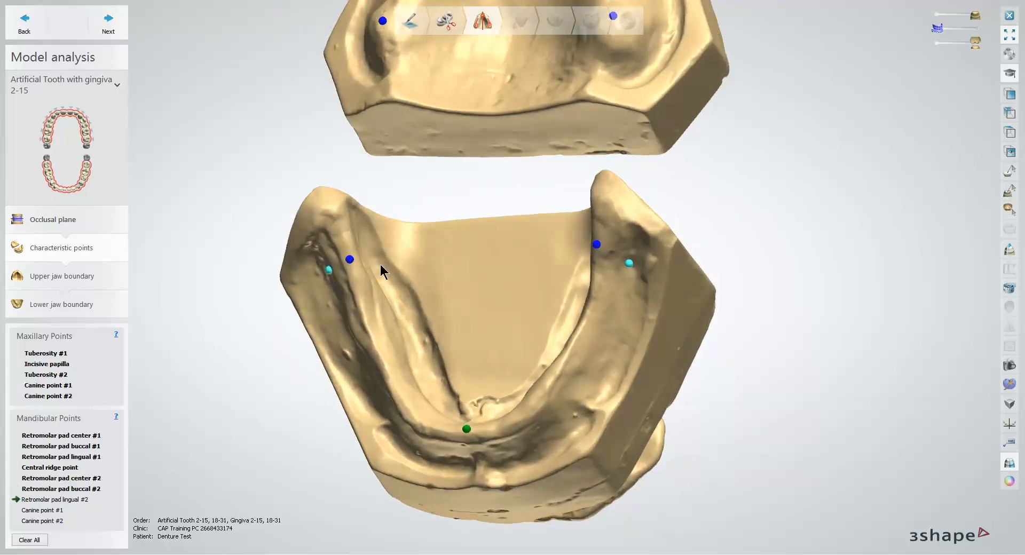
right_click_drag(383, 269, 374, 263)
left_click(368, 257)
right_click_drag(433, 315, 459, 310)
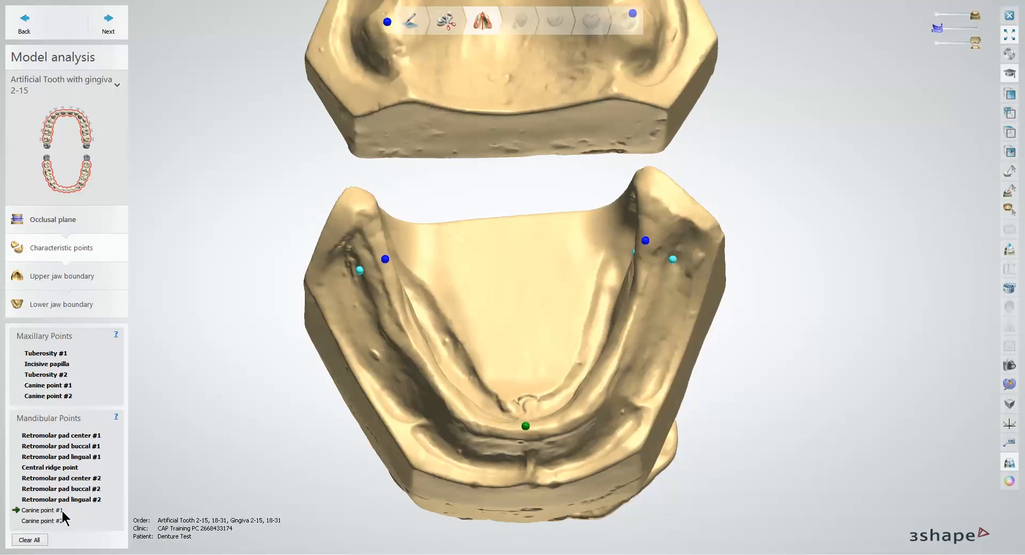
Step: Place mandibular canine points #1 and #2 on the lower ridge and continue to the upper jaw boundary
middle_click_drag(426, 436, 341, 431)
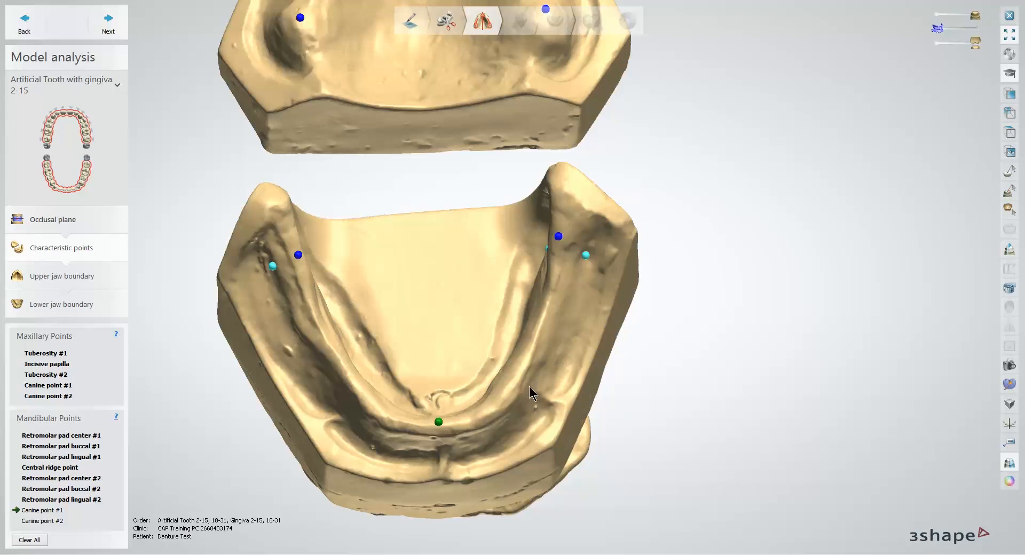
left_click(501, 401)
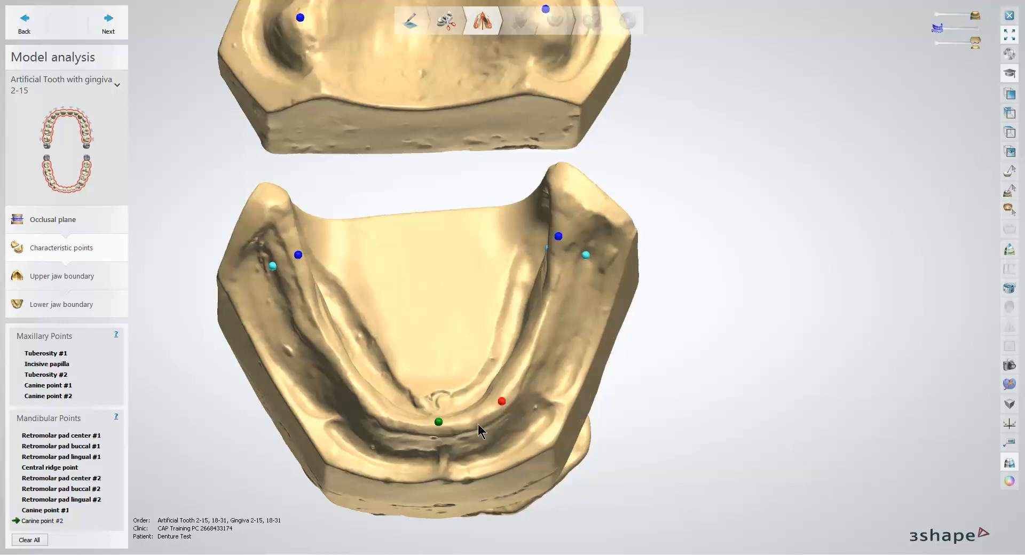
left_click(377, 408)
right_click_drag(533, 447, 566, 426)
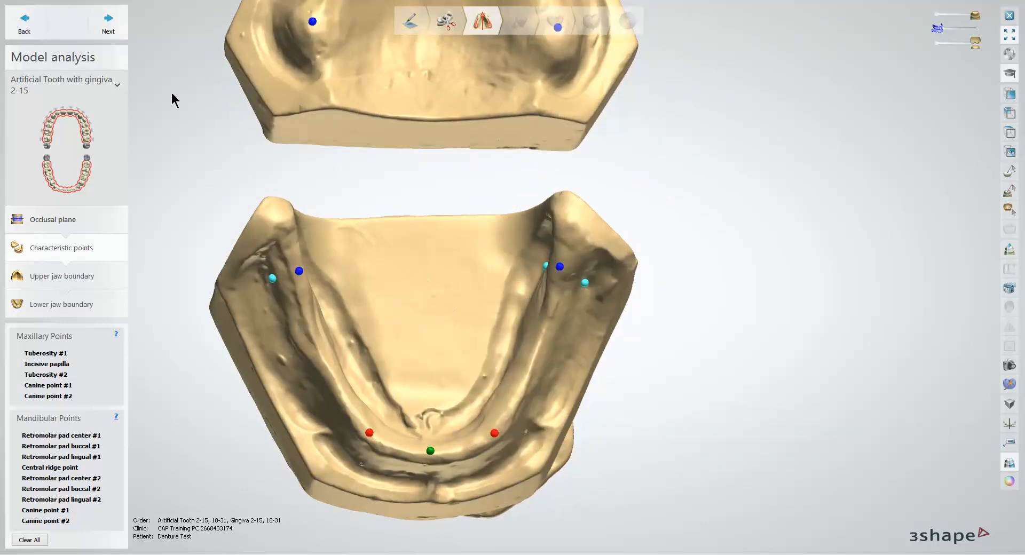
left_click(109, 36)
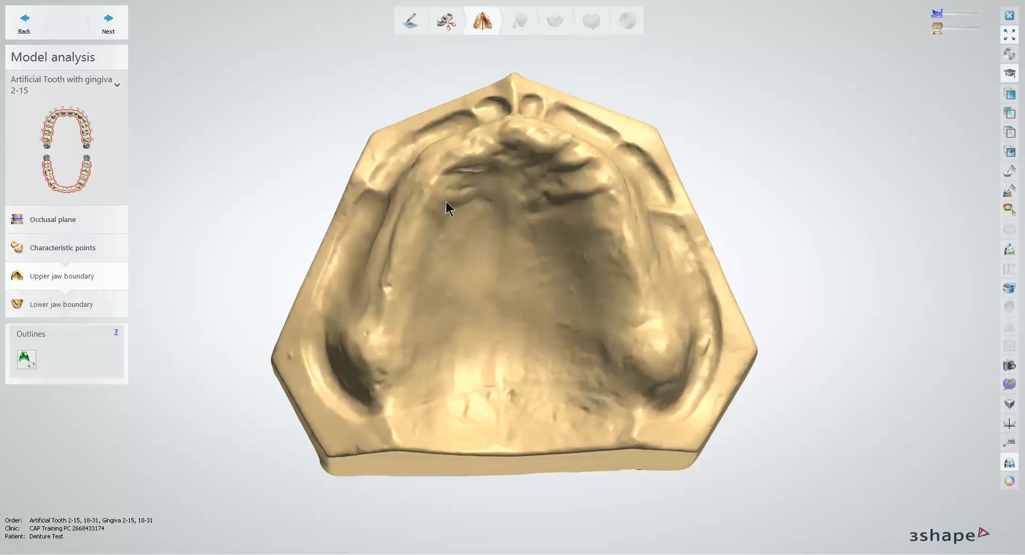
Step: Start the upper jaw outline in one buccal vestibule and trace it forward along the anterior vestibule to near the labial frenum
middle_click_drag(440, 168, 430, 182)
right_click_drag(429, 182, 462, 206)
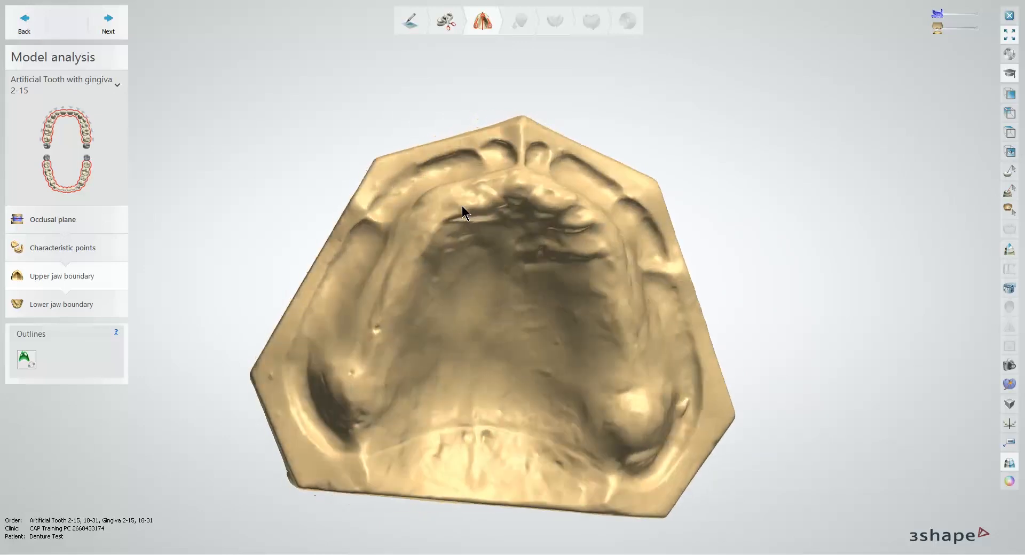
left_click(25, 359)
left_click(376, 198)
left_click(403, 173)
left_click(436, 158)
left_click(468, 150)
left_click(498, 142)
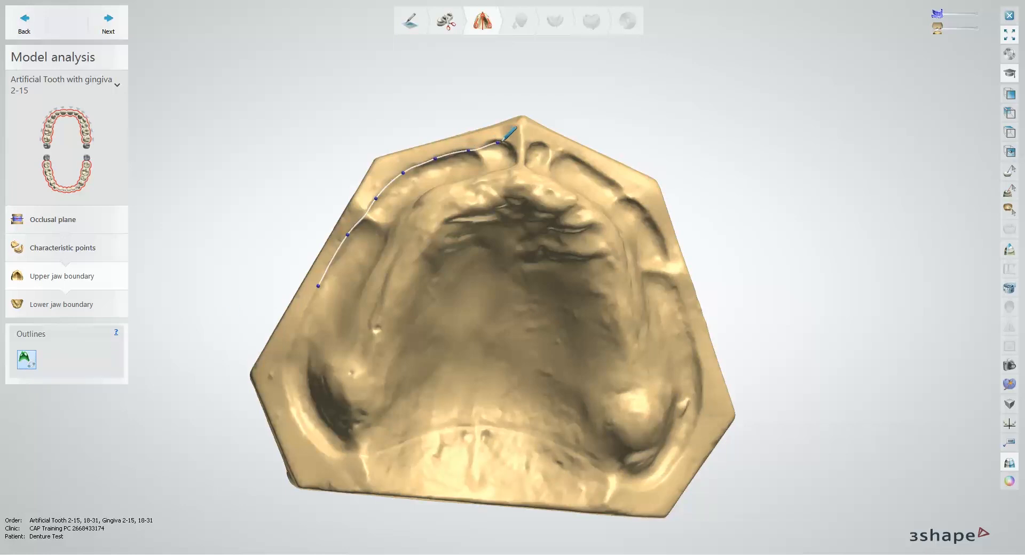
Step: Extend the upper outline across the labial frenum and along the opposite anterior vestibule to the buccal frenum
left_click(521, 145)
left_click(551, 148)
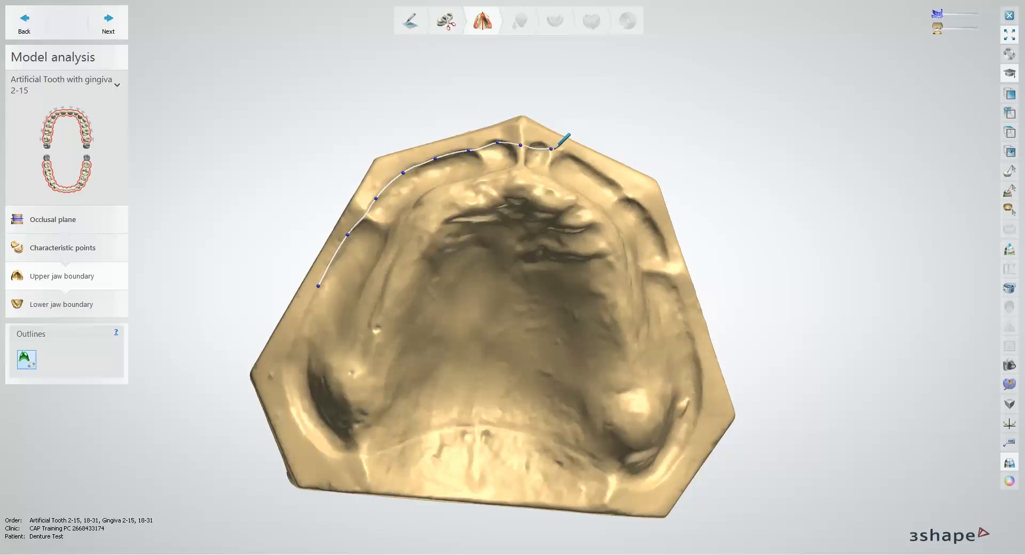
left_click(579, 159)
left_click(605, 176)
left_click(630, 197)
left_click(650, 220)
left_click(665, 264)
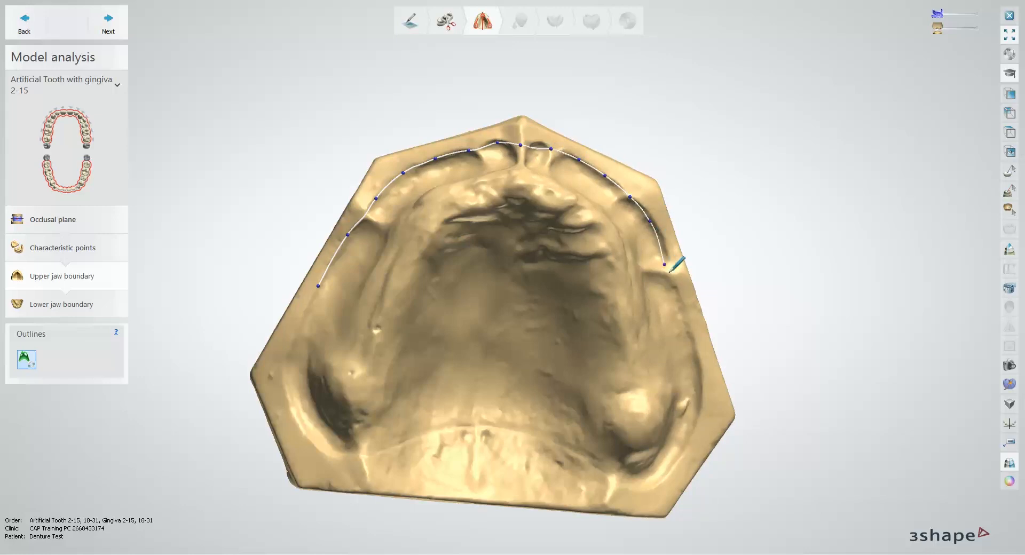
Step: Extend the upper outline past the buccal frenum along the posterior buccal vestibule toward the back of the tuberosity
left_click(677, 298)
left_click(694, 354)
left_click(700, 387)
left_click(692, 424)
left_click(681, 456)
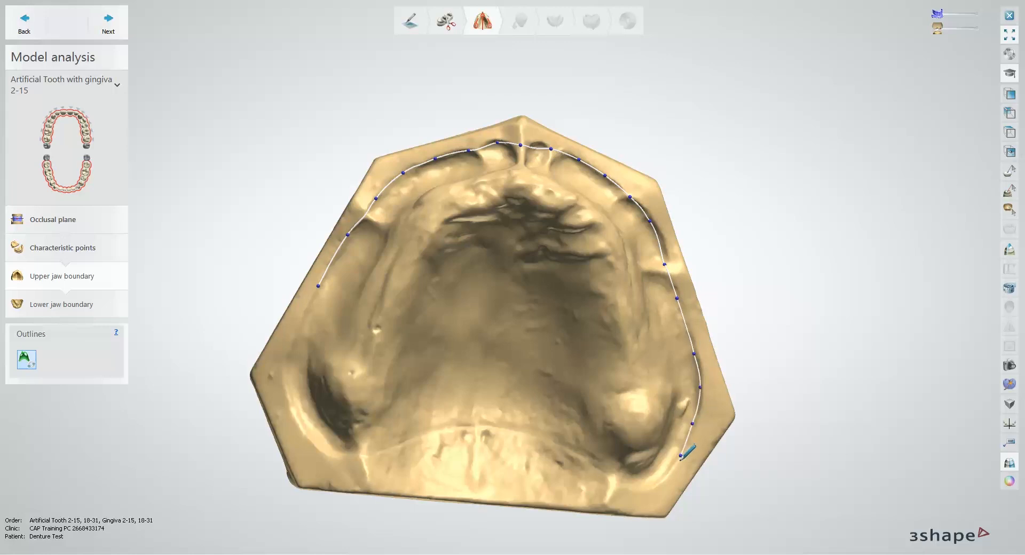
Step: Carry the upper outline behind the tuberosity and across the posterior palate to the opposite side
left_click(658, 483)
left_click(613, 482)
left_click(538, 439)
left_click(469, 431)
left_click(419, 438)
left_click(369, 453)
Step: Trace the upper outline around the remaining tuberosity, close it at its first point and continue to the lower jaw boundary
left_click(324, 451)
left_click(295, 406)
left_click(289, 353)
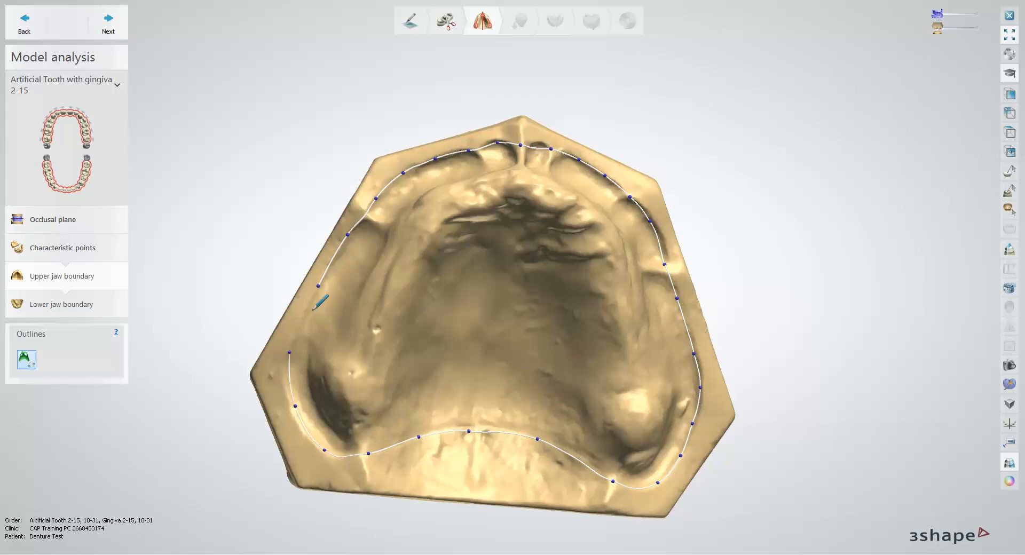
left_click(319, 285)
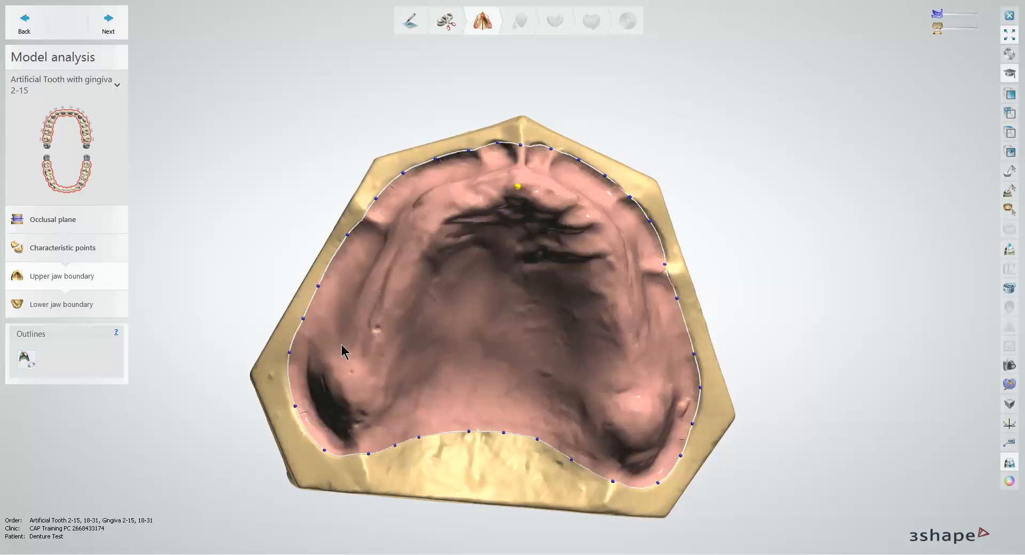
left_click(110, 27)
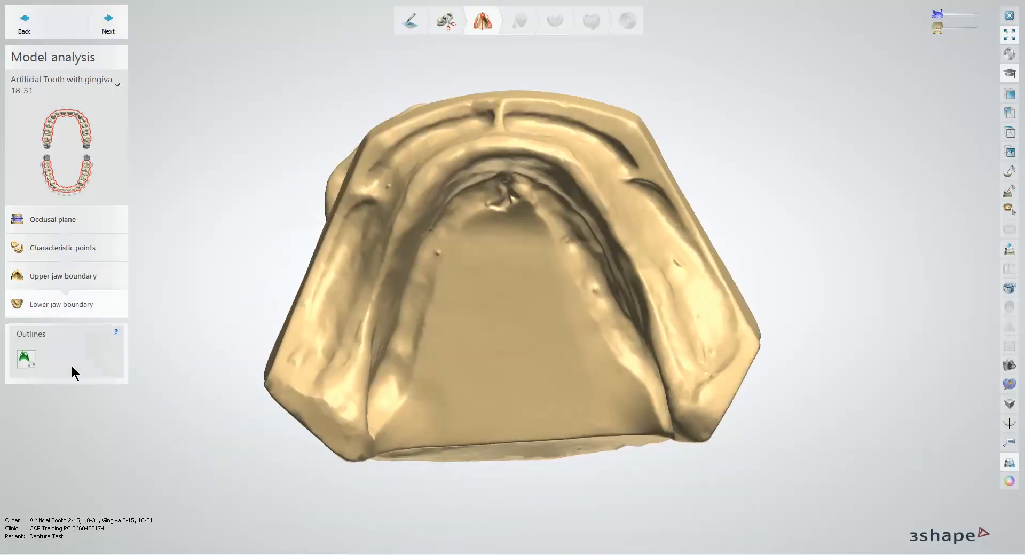
Step: Start the lower jaw outline in one buccal vestibule and trace it forward past the buccal frenum
left_click(24, 358)
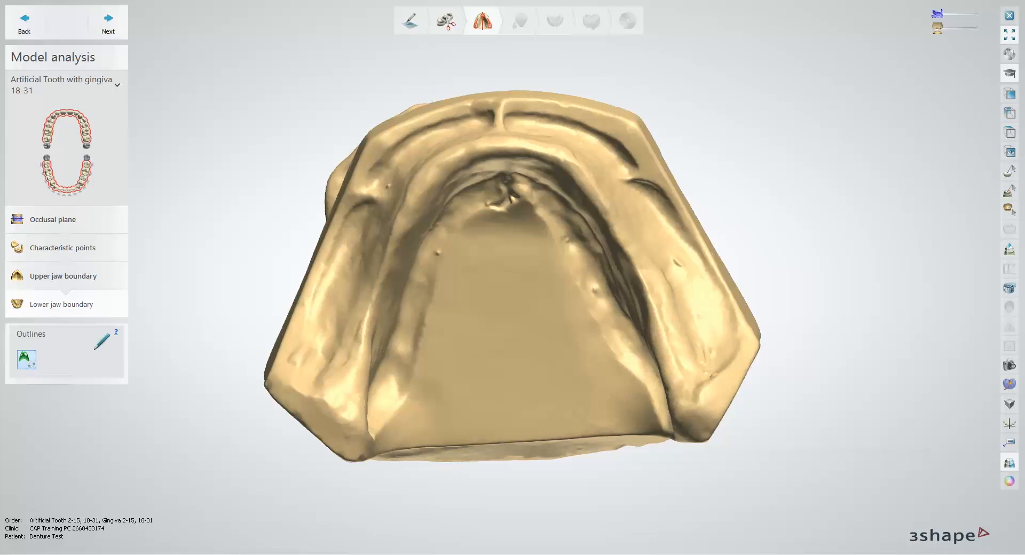
left_click(309, 314)
left_click(323, 277)
left_click(341, 237)
left_click(377, 168)
right_click_drag(390, 166, 411, 190)
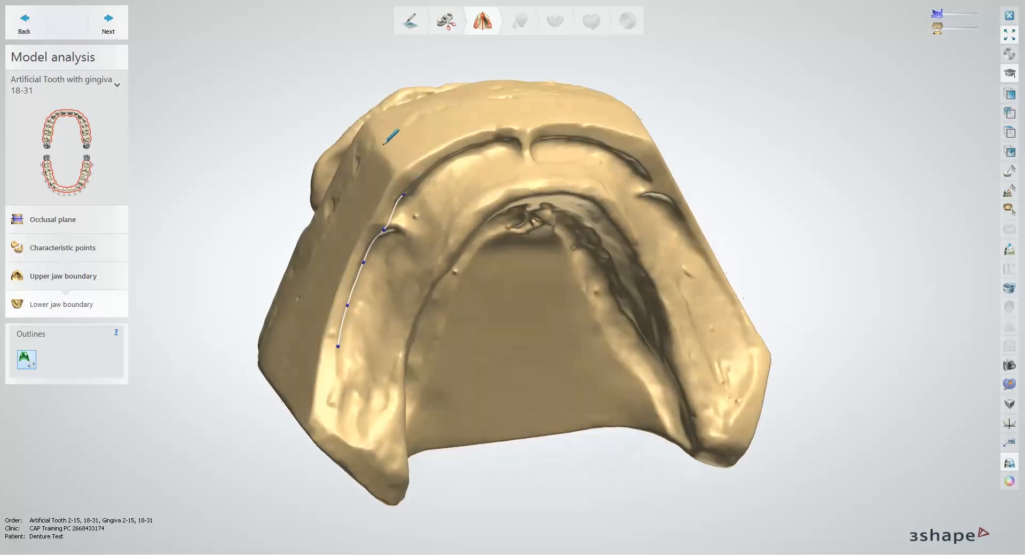
Step: Extend the lower outline along the anterior vestibule, across the labial frenum, to the opposite buccal frenum
left_click(373, 134)
right_click_drag(620, 154, 590, 148)
right_click_drag(381, 144, 398, 150)
left_click(405, 145)
left_click(434, 132)
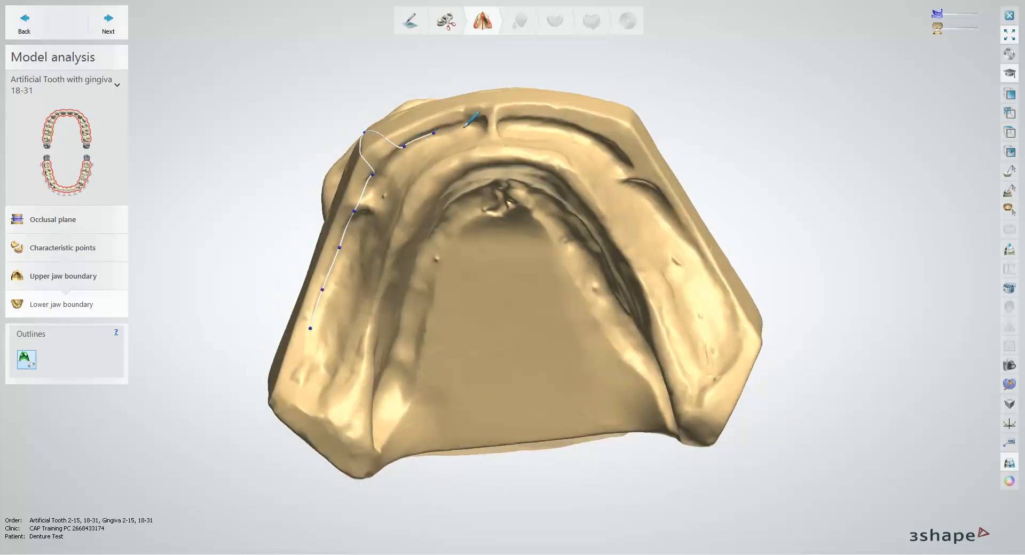
left_click(475, 121)
left_click(512, 116)
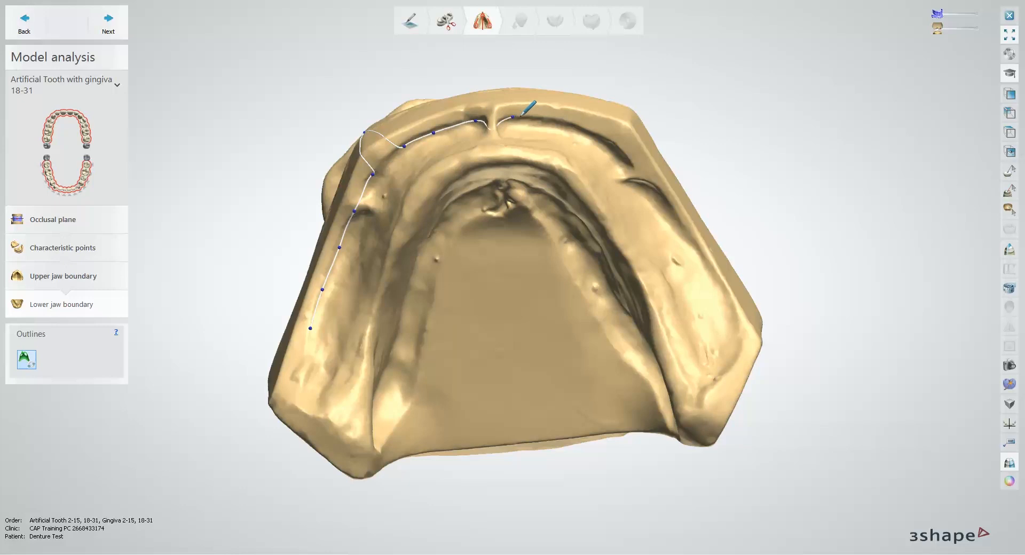
left_click(571, 124)
left_click(607, 142)
left_click(638, 172)
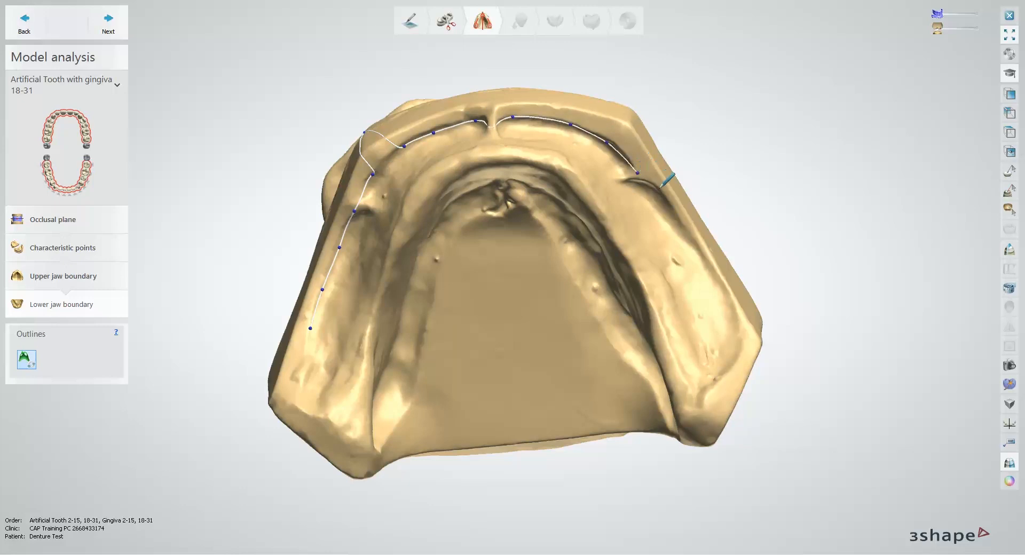
Step: Trace the lower outline back along the second buccal vestibule and around the retromolar pad to the lingual side
left_click(662, 193)
left_click(689, 233)
left_click(720, 286)
left_click(737, 331)
left_click(729, 370)
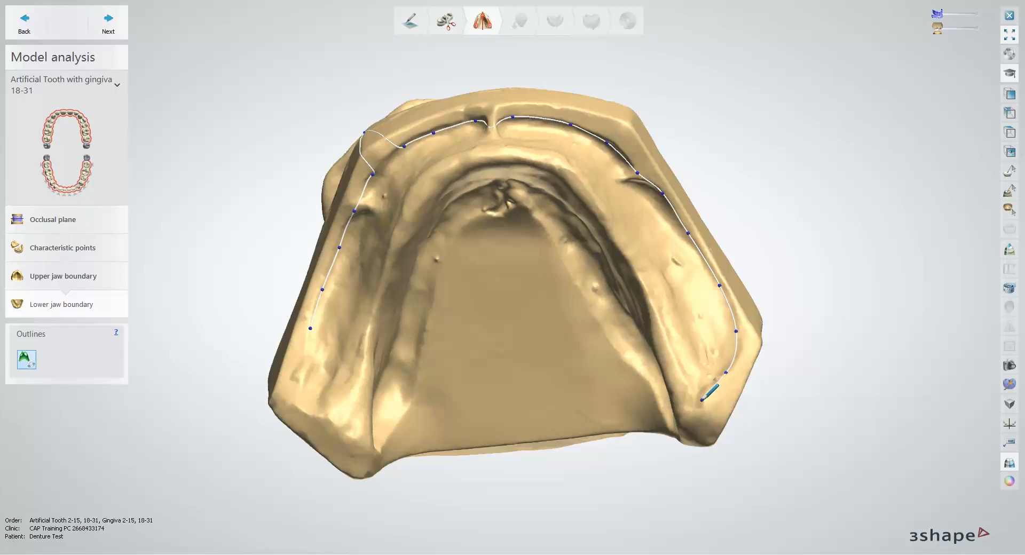
right_click_drag(715, 392, 747, 396)
left_click(748, 394)
left_click(710, 421)
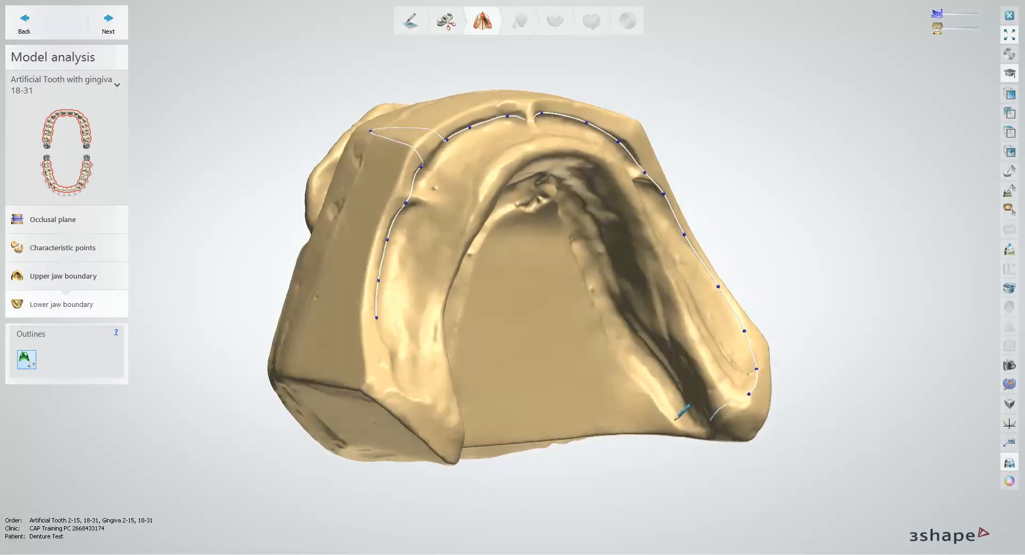
left_click(673, 420)
Step: Trace the lower outline along the lingual border, around the anterior curve and back down the other lingual side
left_click(627, 370)
right_click_drag(582, 272, 537, 194)
left_click(533, 181)
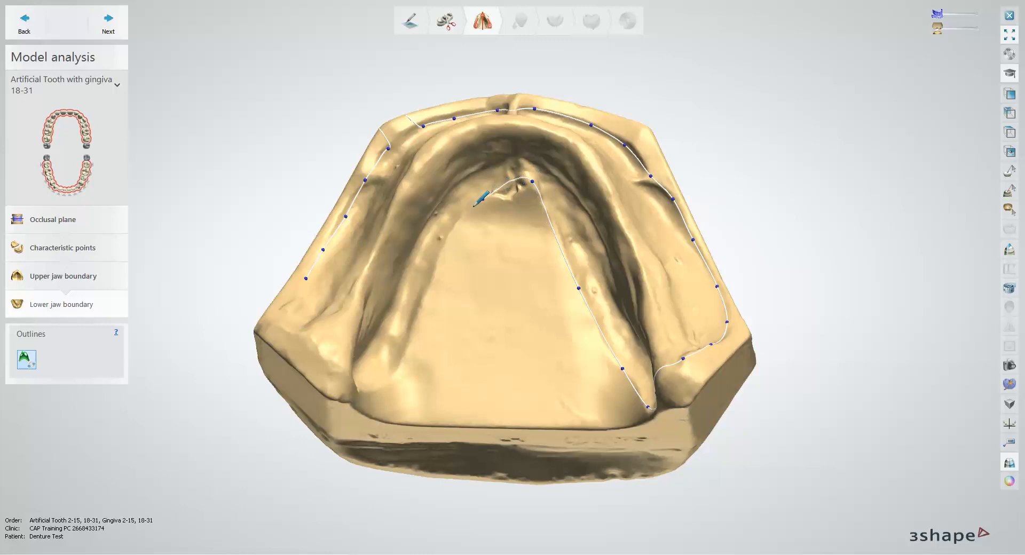
left_click(448, 235)
left_click(424, 302)
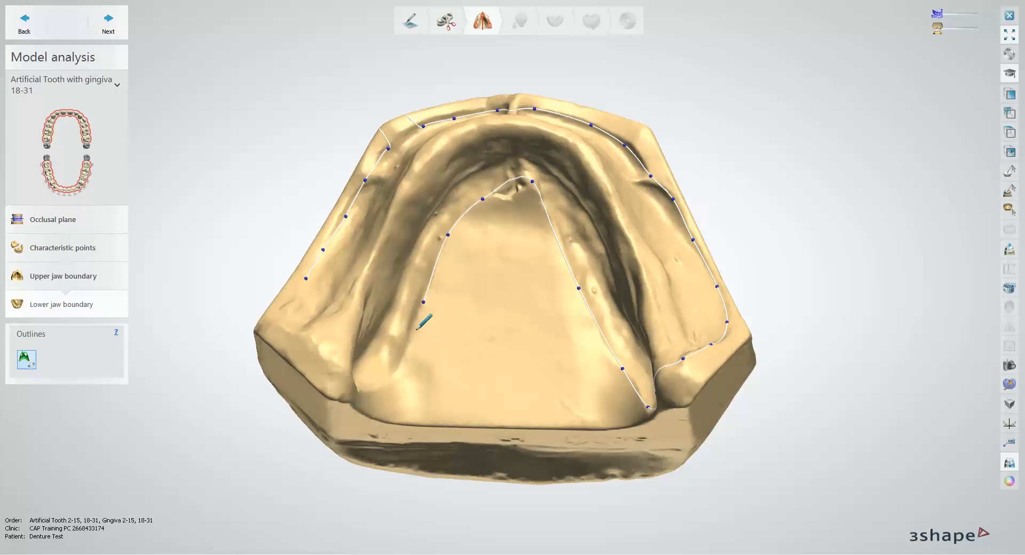
Step: Carry the lower outline around the remaining retromolar pad and close it at its first point
left_click(398, 366)
right_click_drag(375, 391, 345, 393)
left_click(345, 393)
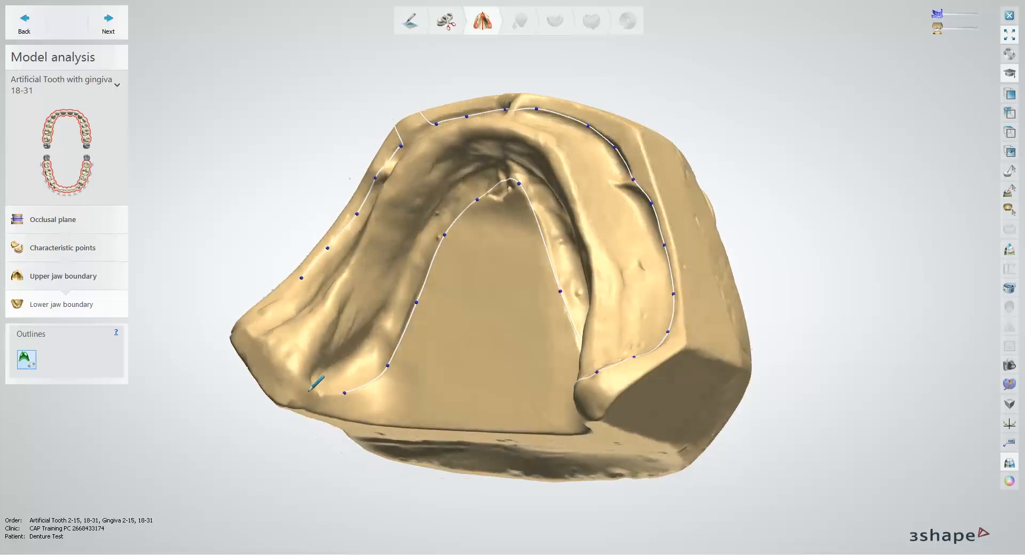
left_click(304, 387)
left_click(267, 347)
left_click(253, 325)
left_click(301, 278)
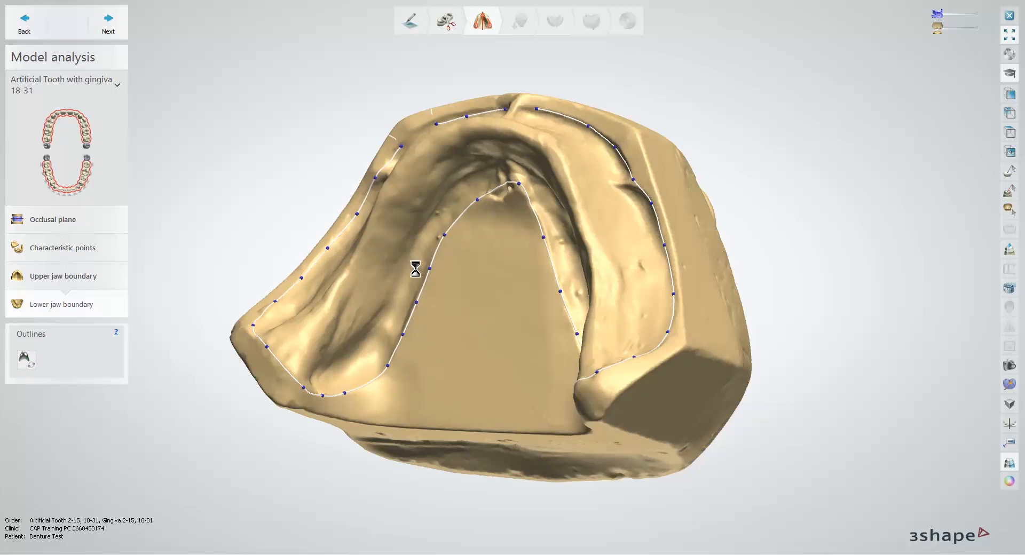
Step: Remove the stray lower outline point located on the outer side of the cast
right_click_drag(421, 267, 418, 248)
scroll(428, 131, "up", 5)
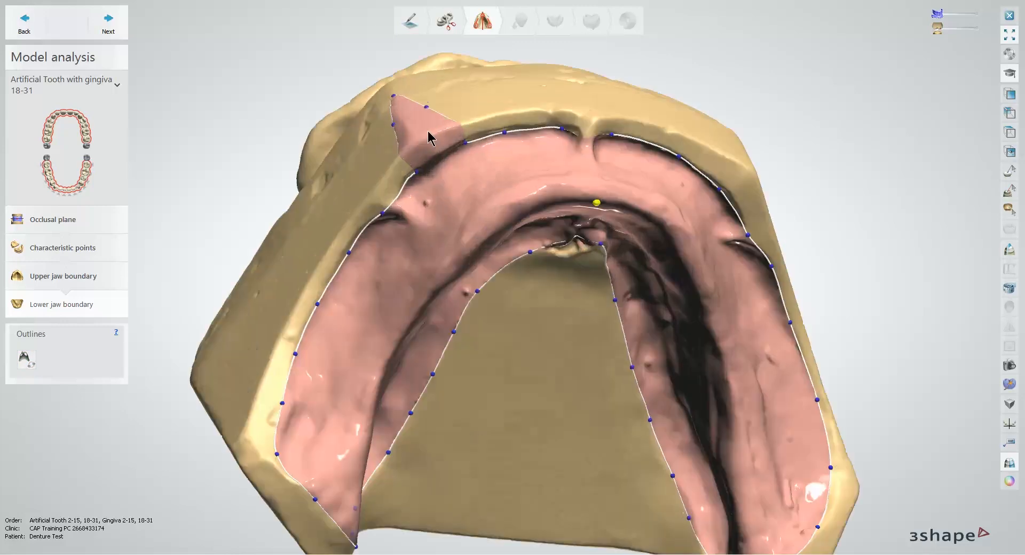
right_click_drag(428, 131, 443, 154)
mouse_move(457, 165)
left_mouse_down()
mouse_move(448, 174)
mouse_move(463, 170)
left_mouse_up()
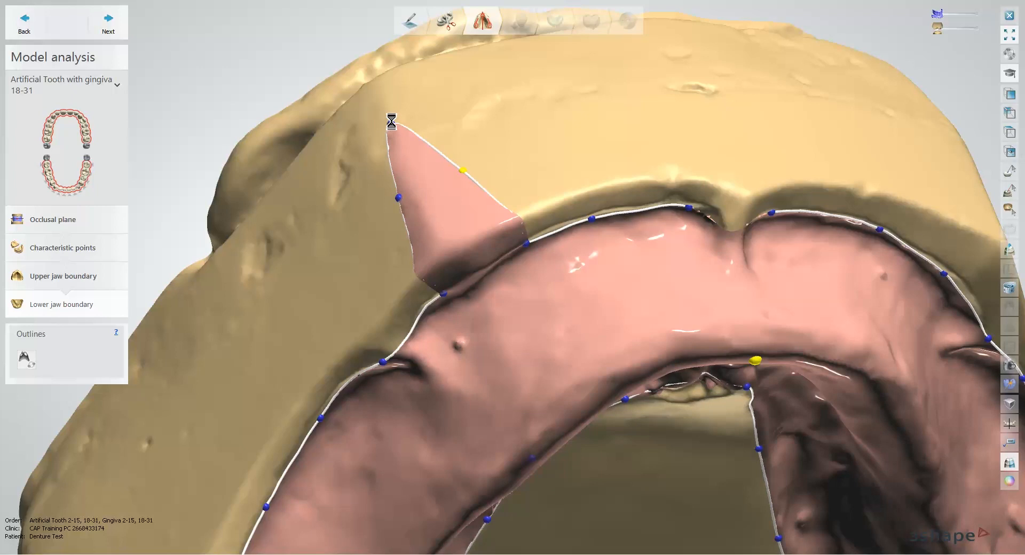
right_click(392, 125)
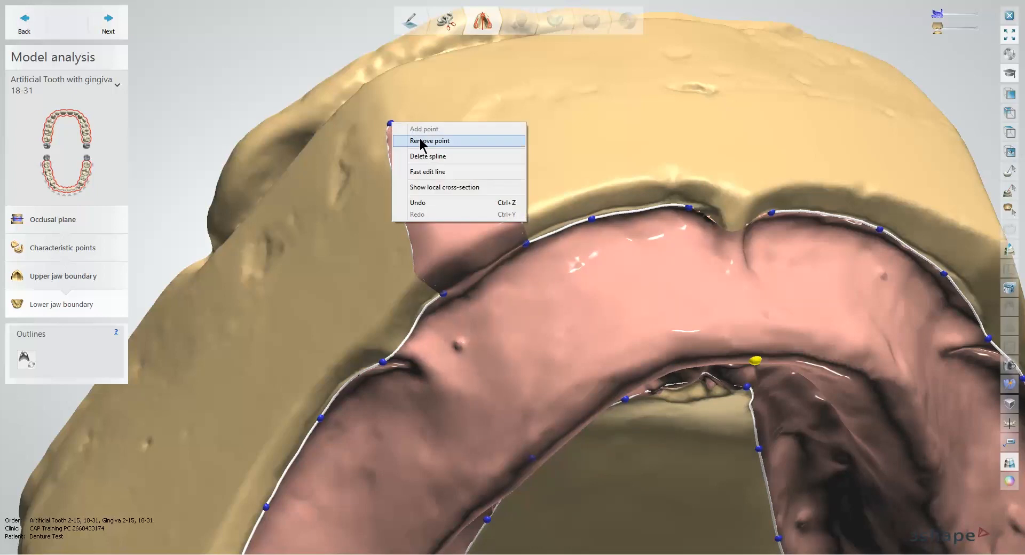
left_click(421, 141)
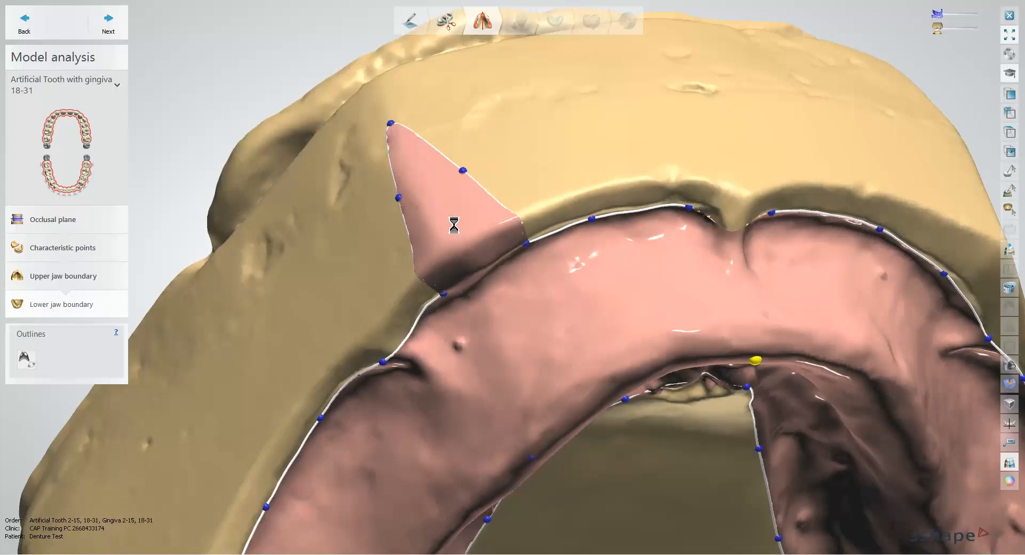
right_click_drag(496, 252, 444, 137)
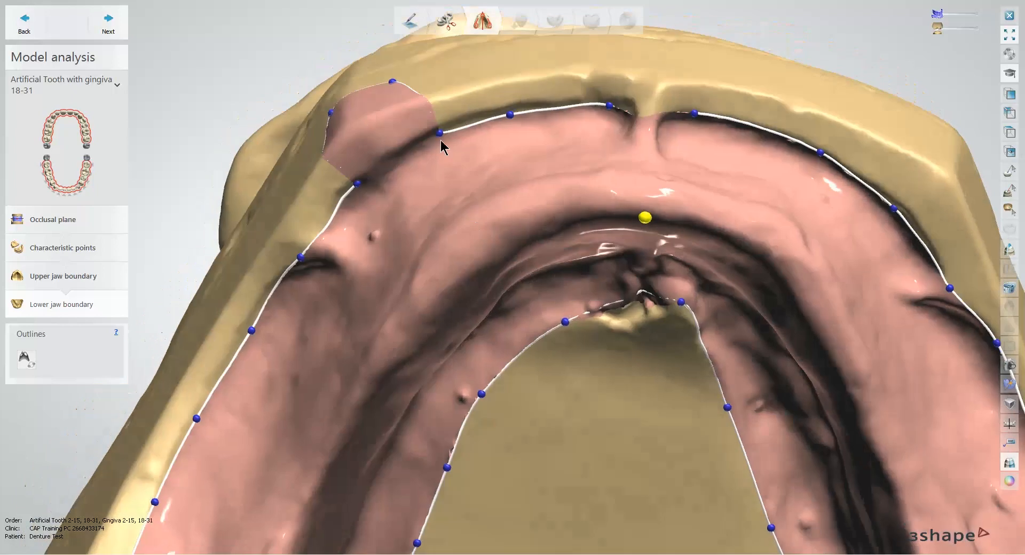
Step: Redraw the bulging anterior section of the lower outline along the vestibule with Fast edit line and proceed to surveying and blocking out
right_click(440, 137)
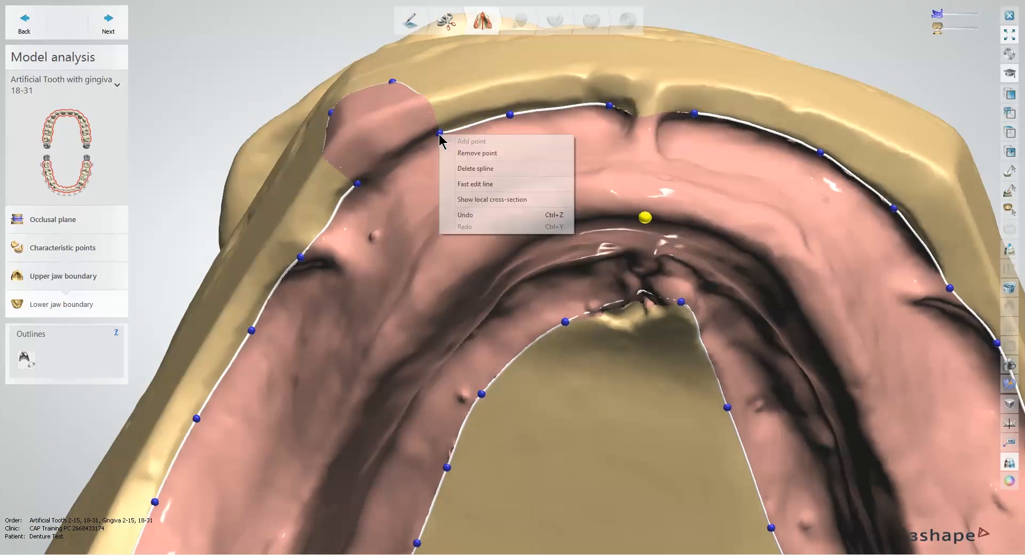
left_click(466, 182)
left_click_drag(338, 210, 441, 133)
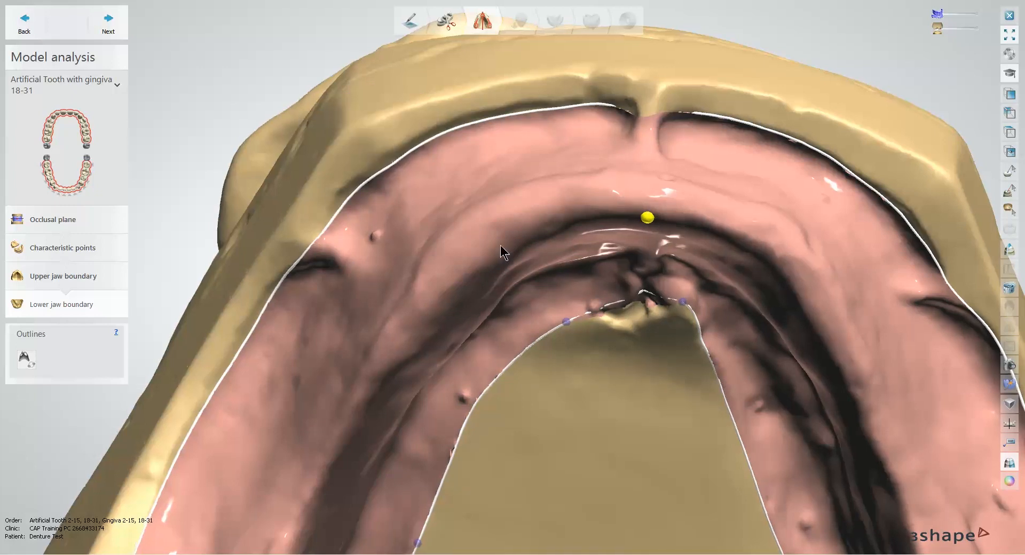
right_click_drag(501, 245, 499, 224)
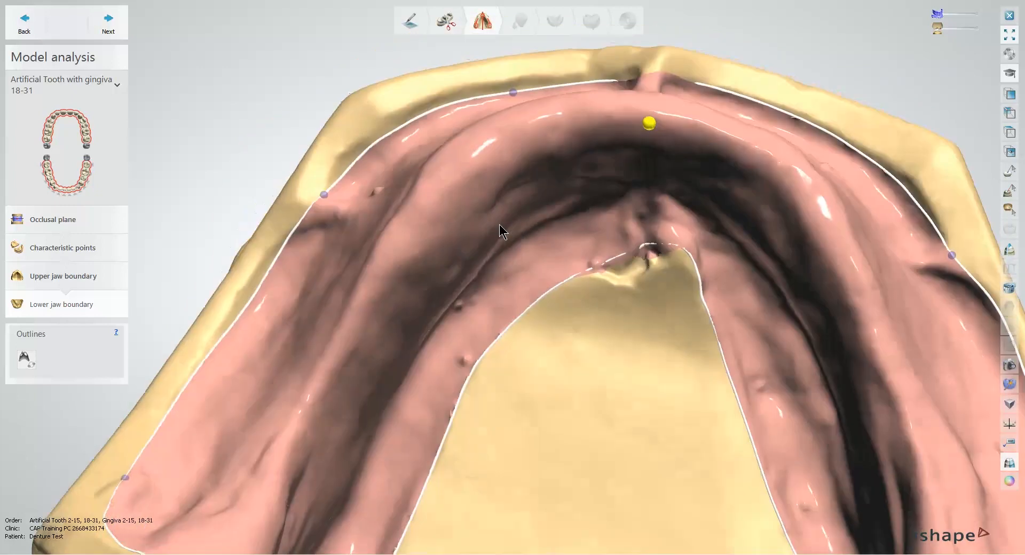
left_click(109, 24)
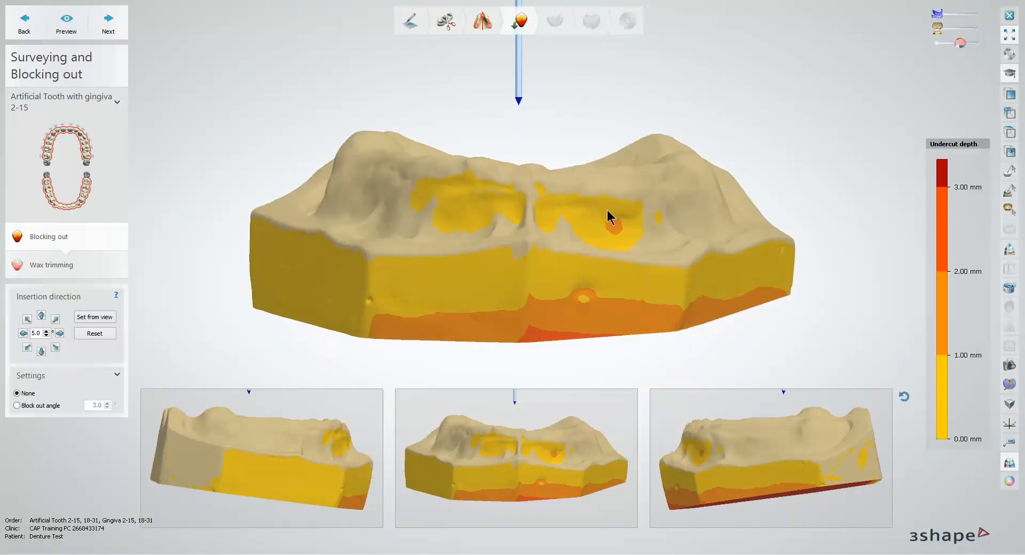
Step: Inspect the upper jaw's undercuts, keep its insertion direction and pass wax trimming without sculpting to reach the lower jaw
mouse_move(608, 212)
middle_mouse_down()
mouse_move(583, 204)
mouse_move(604, 204)
middle_mouse_up()
right_click_drag(608, 212, 572, 236)
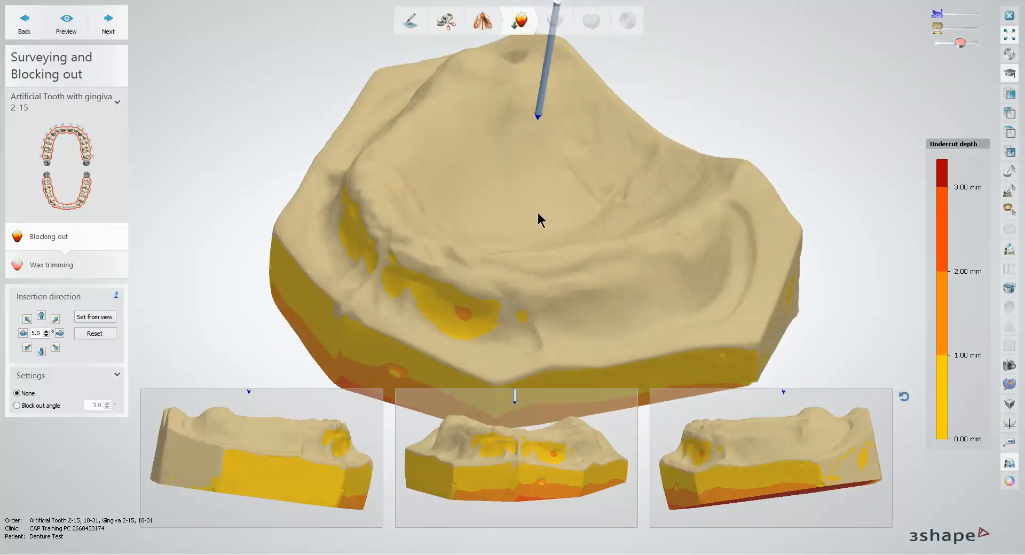
mouse_move(520, 190)
right_mouse_down()
mouse_move(512, 222)
mouse_move(508, 195)
right_mouse_up()
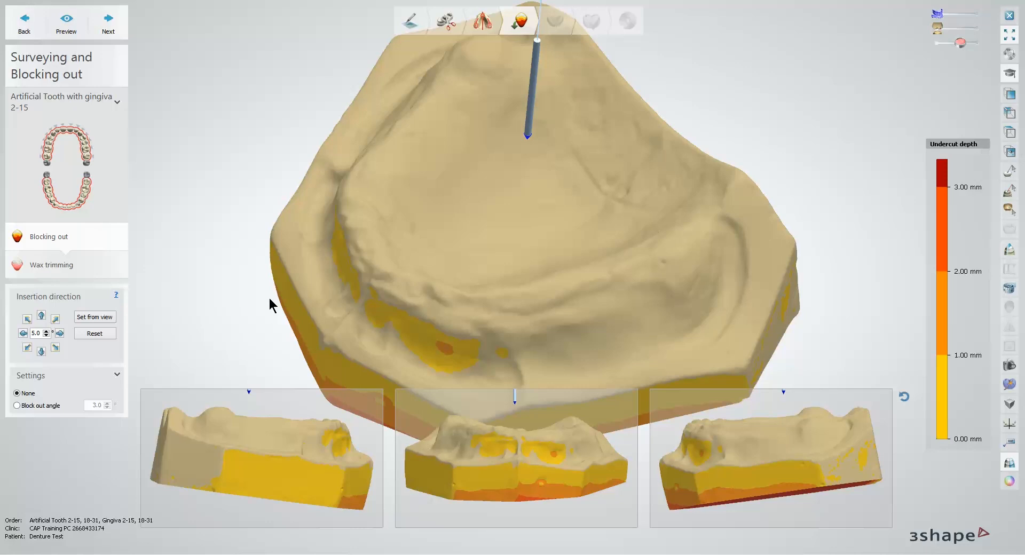
left_click(107, 24)
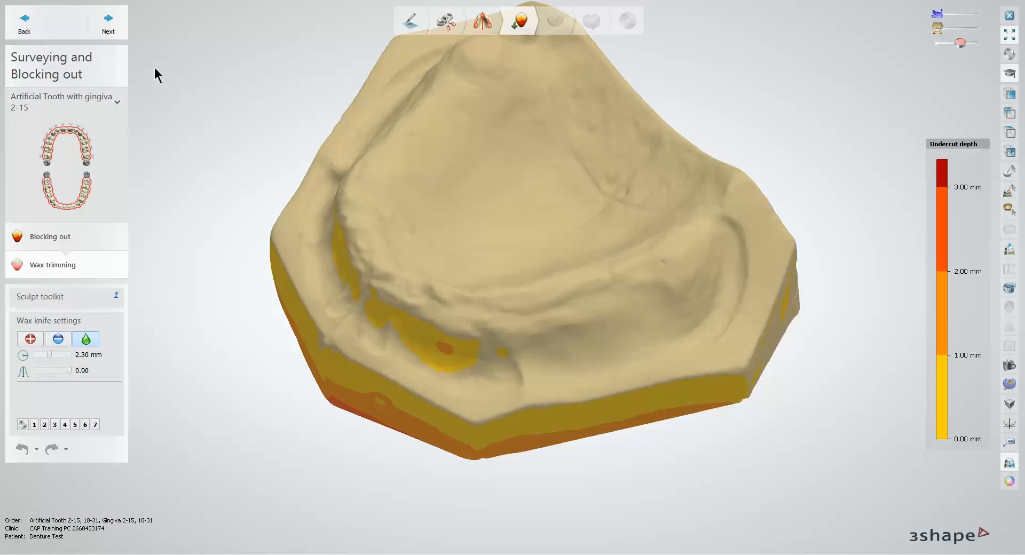
left_click(113, 27)
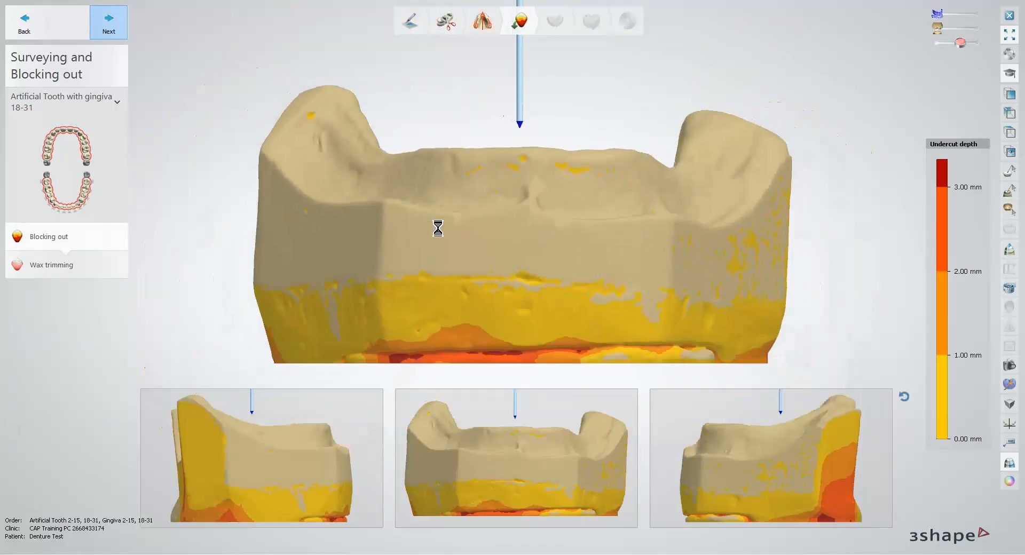
Step: Set the lower jaw's insertion direction from an occlusal view and tilt it in 5.0° steps upward, diagonally up-right and right
right_click_drag(590, 179, 517, 199)
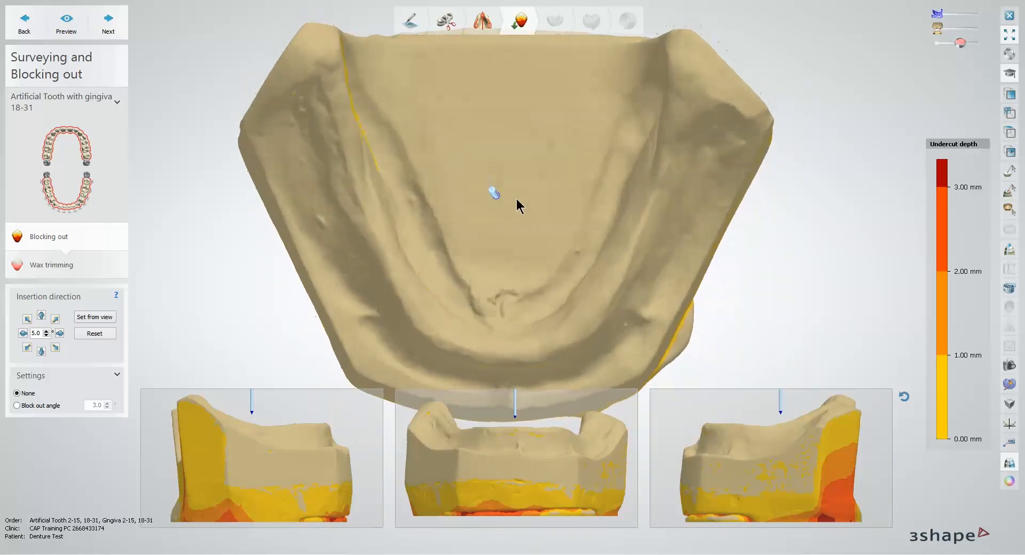
left_click(105, 319)
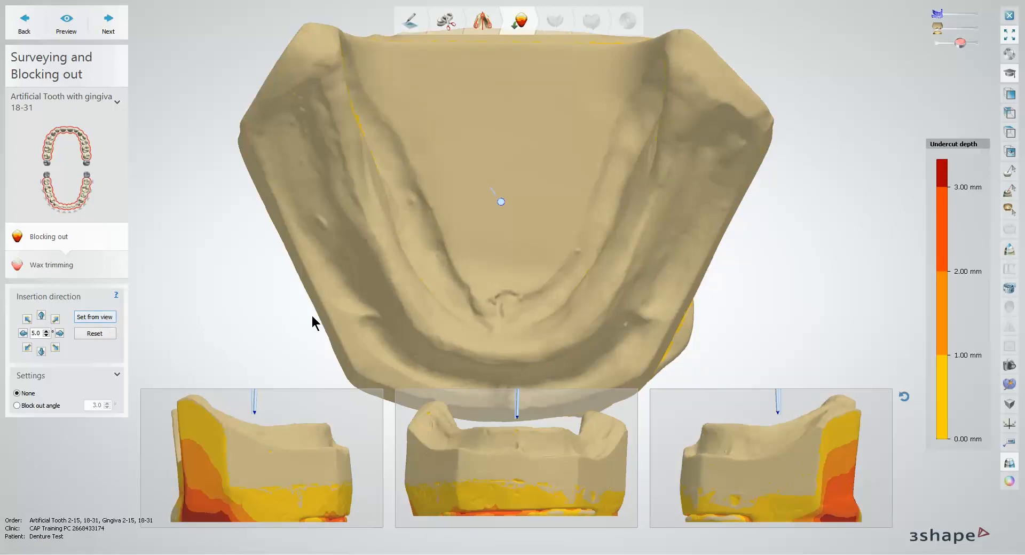
right_click_drag(313, 320, 315, 277)
left_click(42, 316)
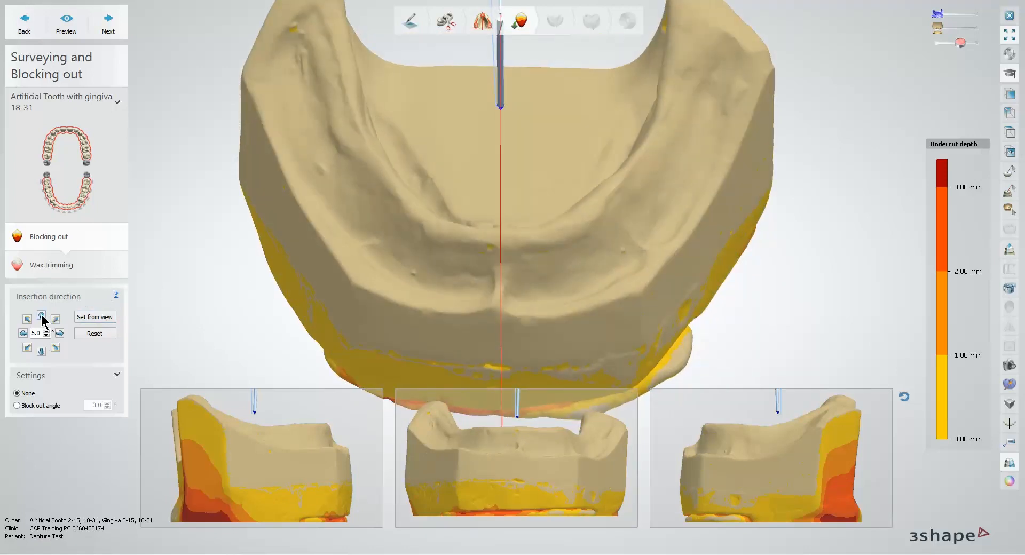
left_click(54, 320)
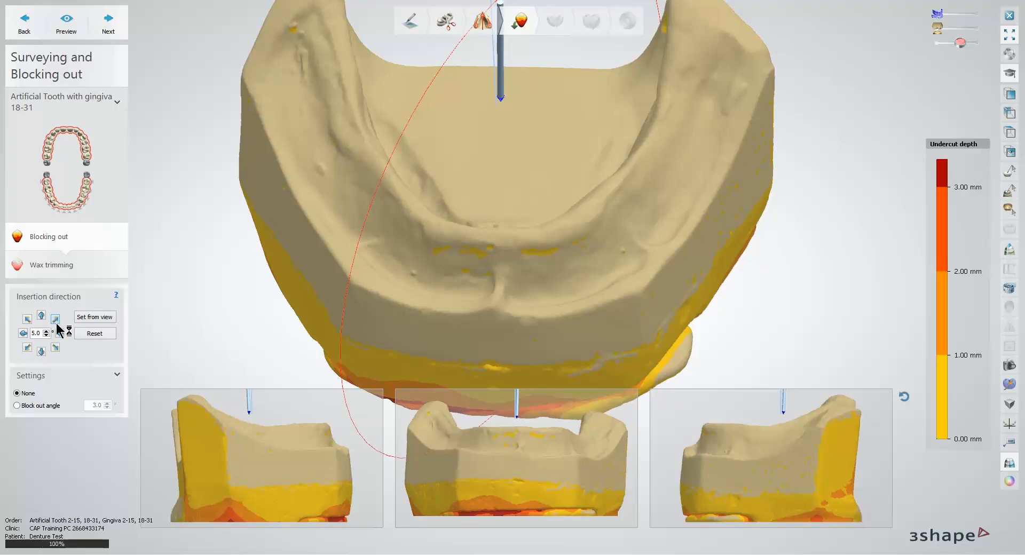
left_click(60, 332)
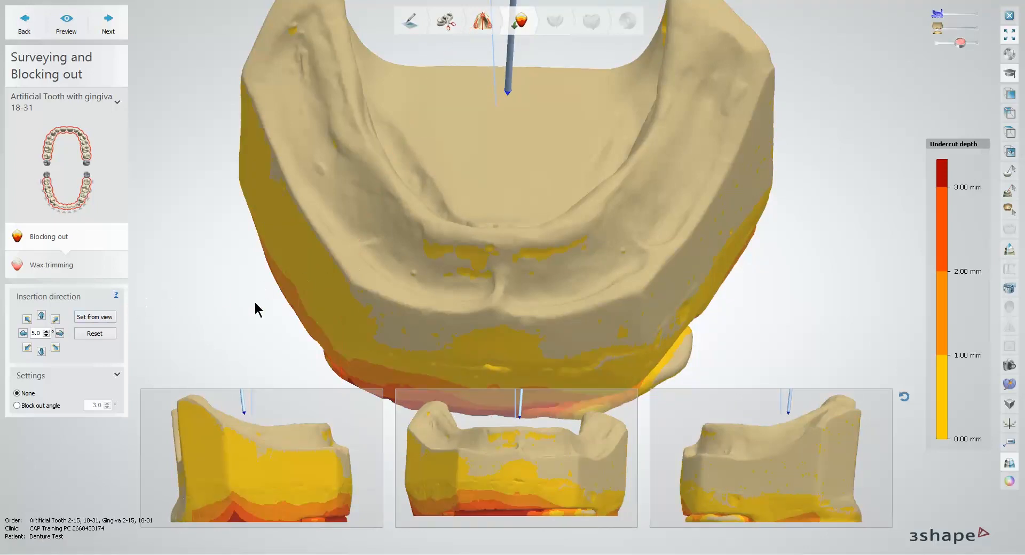
right_click_drag(257, 309, 347, 296)
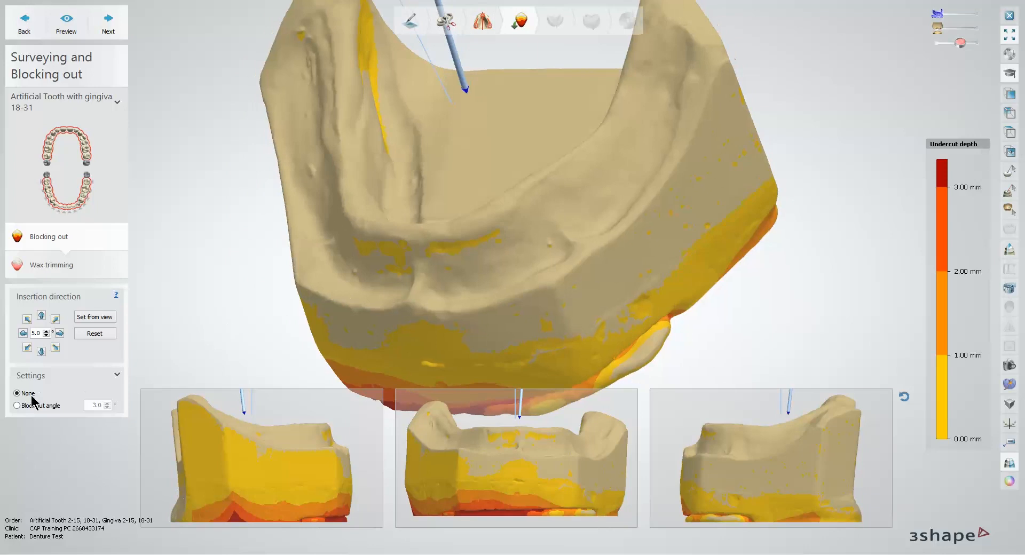
Step: Try a 0° block-out angle on the lower jaw, inspect its undercuts and restore the None setting
left_click(17, 406)
type("0")
right_click_drag(503, 134, 438, 135)
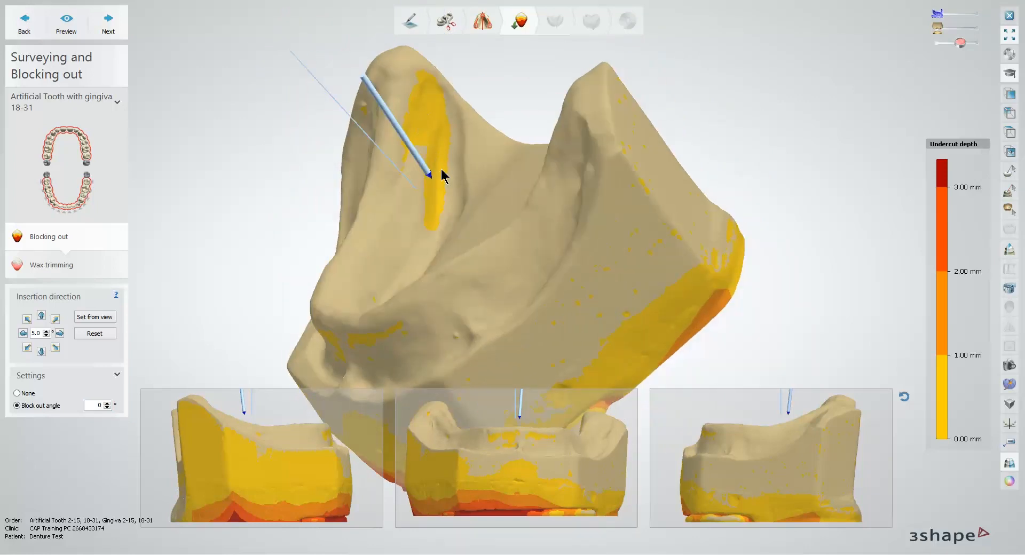
right_click_drag(452, 210, 805, 261)
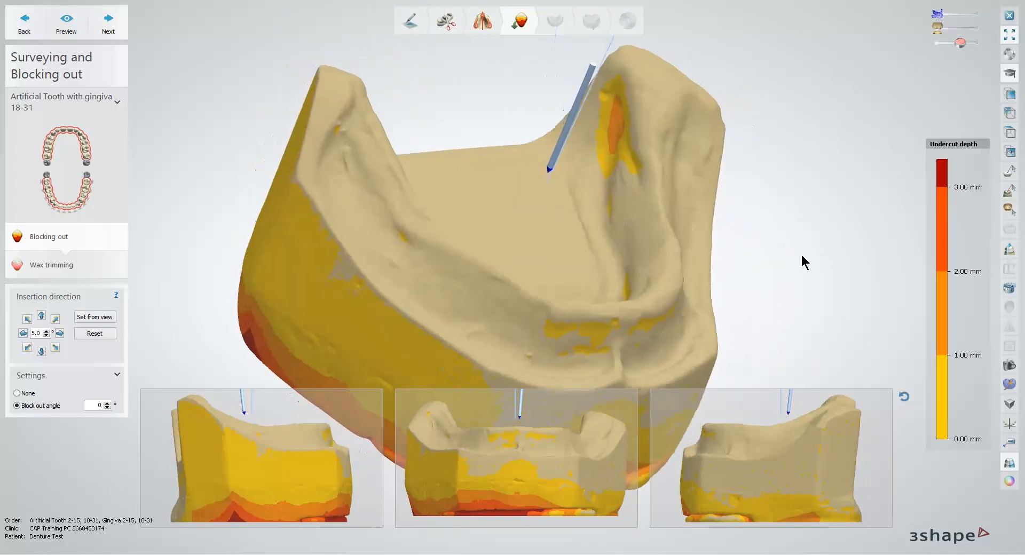
right_click_drag(669, 238, 647, 243)
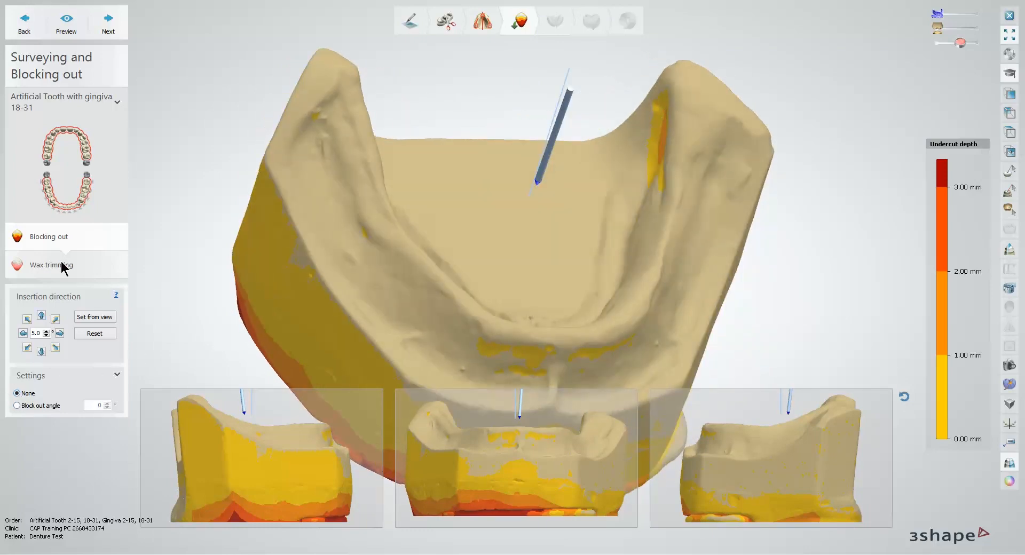
Step: Add wax over the lower jaw's posterior lingual undercut with a 4.55 mm wax knife at 210.0 µm and proceed to FD Initial Setup
left_click(97, 31)
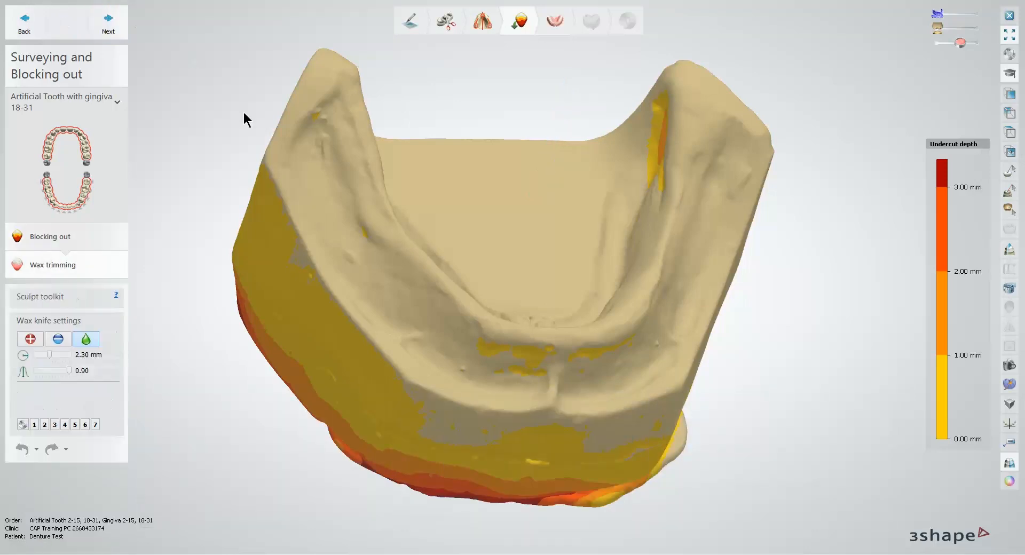
right_click_drag(452, 165, 598, 190)
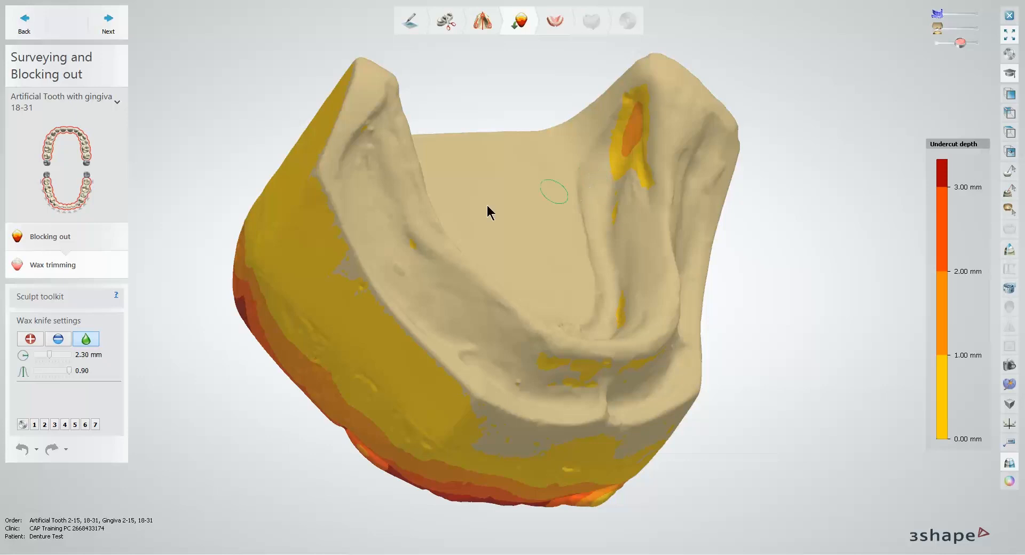
left_click(24, 340)
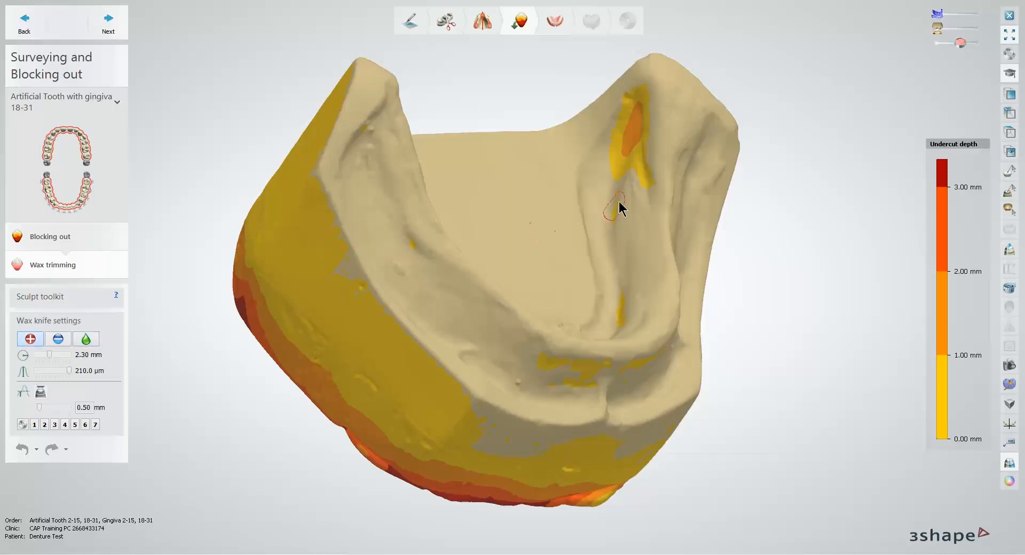
scroll(621, 192, "up", 1, "shift")
right_click_drag(603, 194, 383, 272)
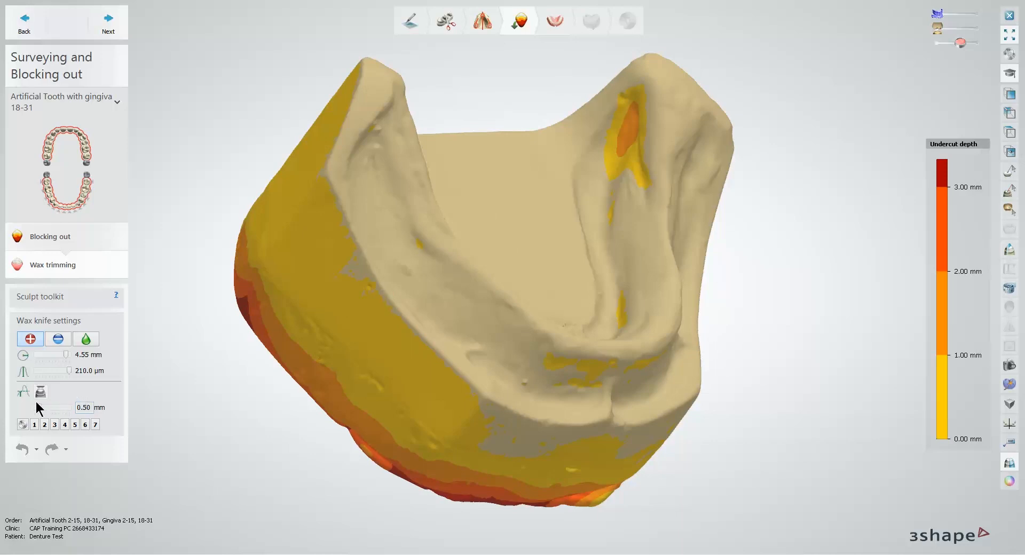
mouse_move(623, 177)
left_mouse_down()
mouse_move(623, 110)
mouse_move(602, 179)
left_mouse_up()
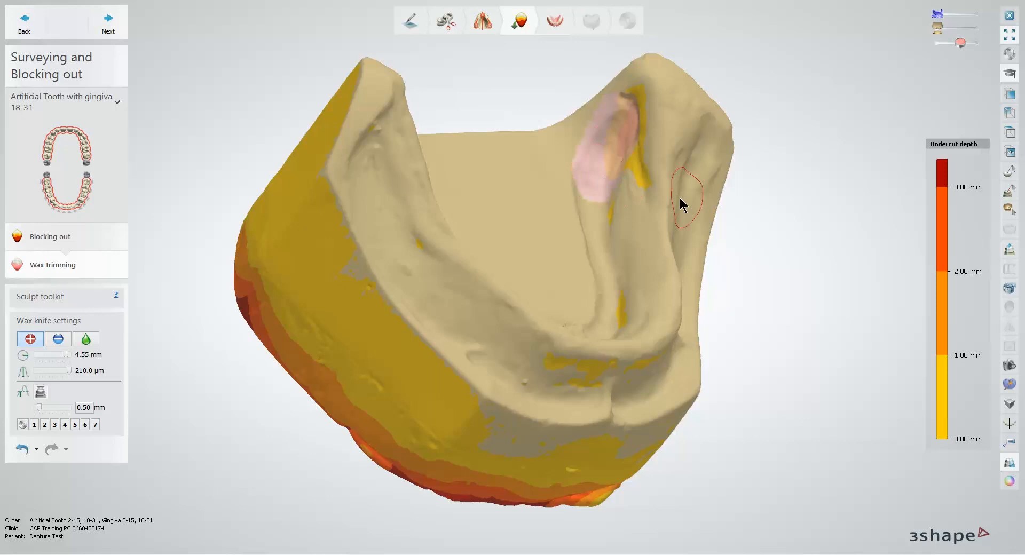
mouse_move(680, 204)
right_mouse_down()
mouse_move(597, 207)
mouse_move(434, 149)
right_mouse_up()
mouse_move(435, 149)
left_mouse_down()
mouse_move(400, 126)
mouse_move(419, 178)
left_mouse_up()
right_click_drag(490, 199, 561, 210)
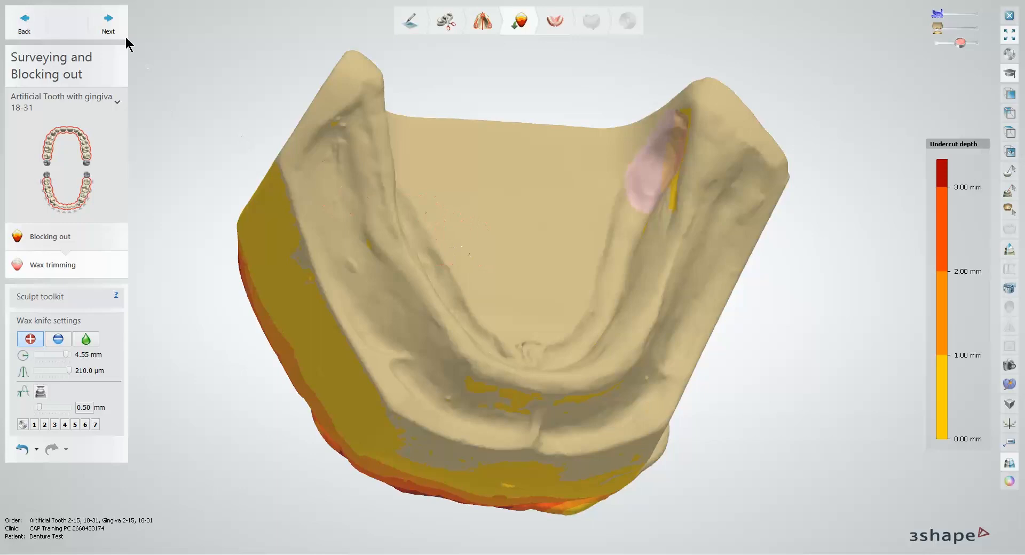
left_click(108, 27)
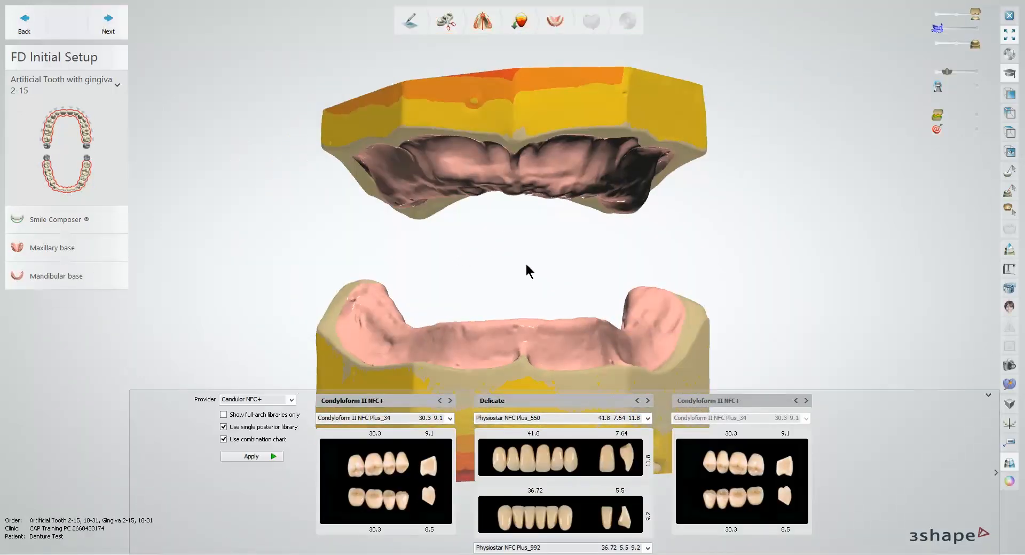
Step: Review the tooth library providers and posterior mould options, keeping Candulor NFC+ with Condyloform II NFC Plus_34
middle_click_drag(531, 268, 515, 231)
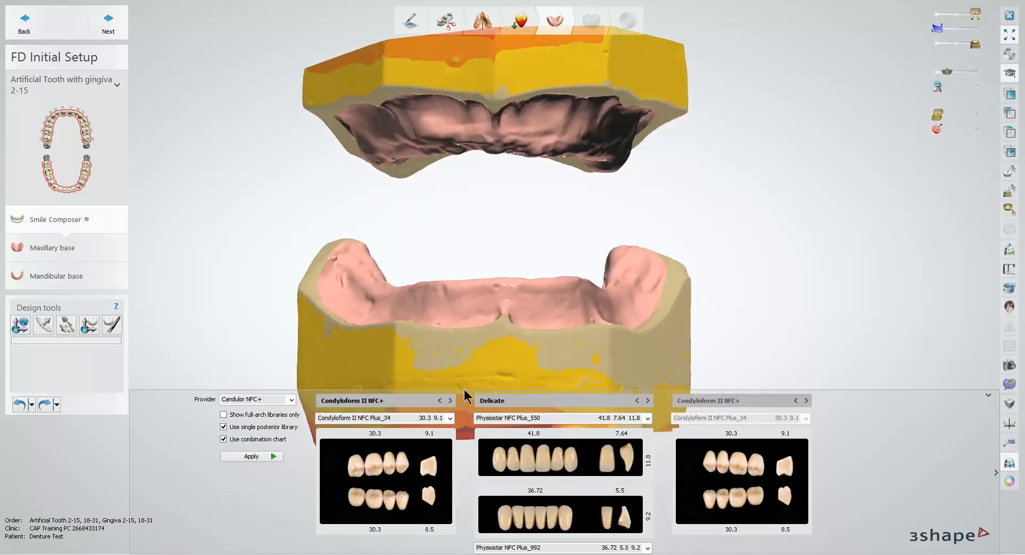
left_click(292, 401)
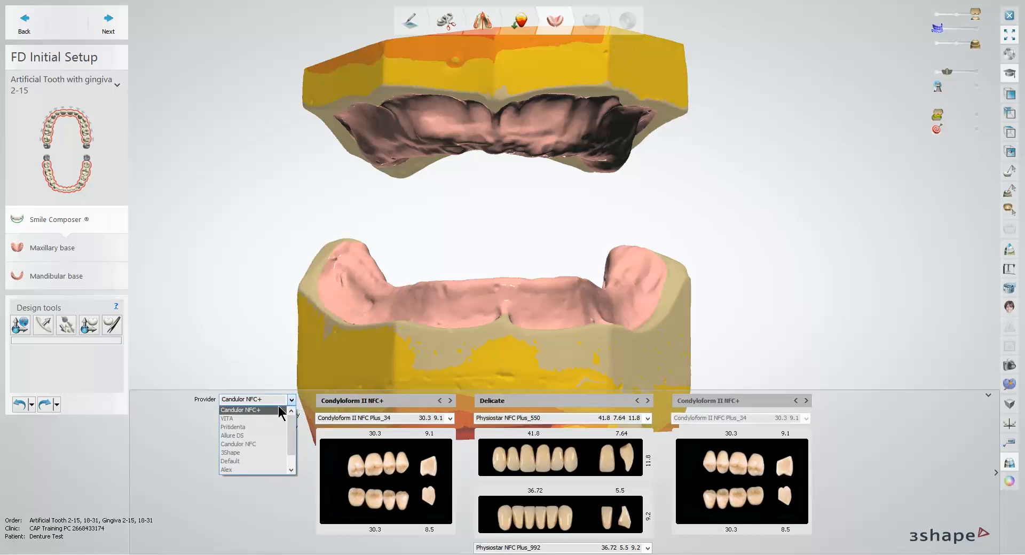
left_click(292, 400)
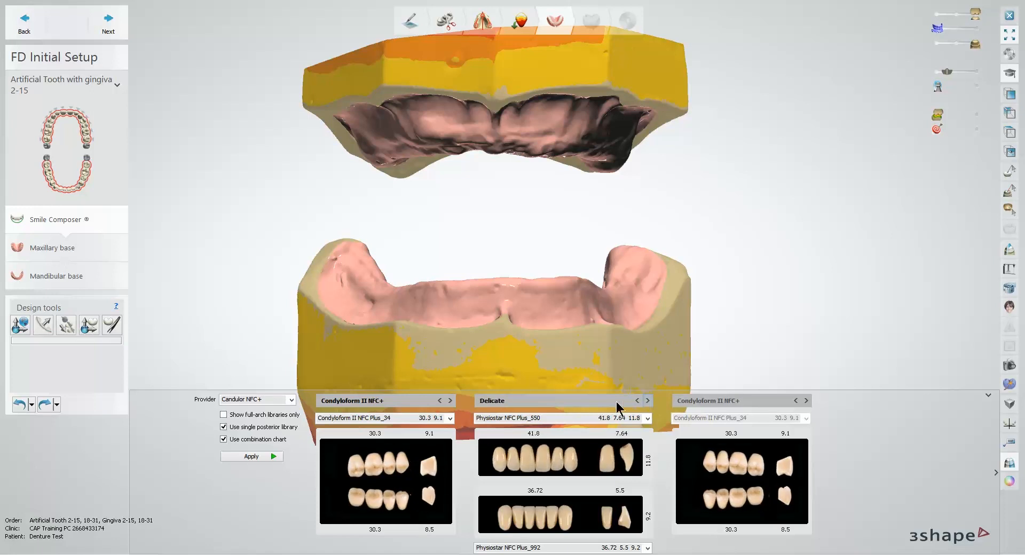
left_click(452, 402)
left_click(452, 403)
left_click(451, 419)
left_click(453, 425)
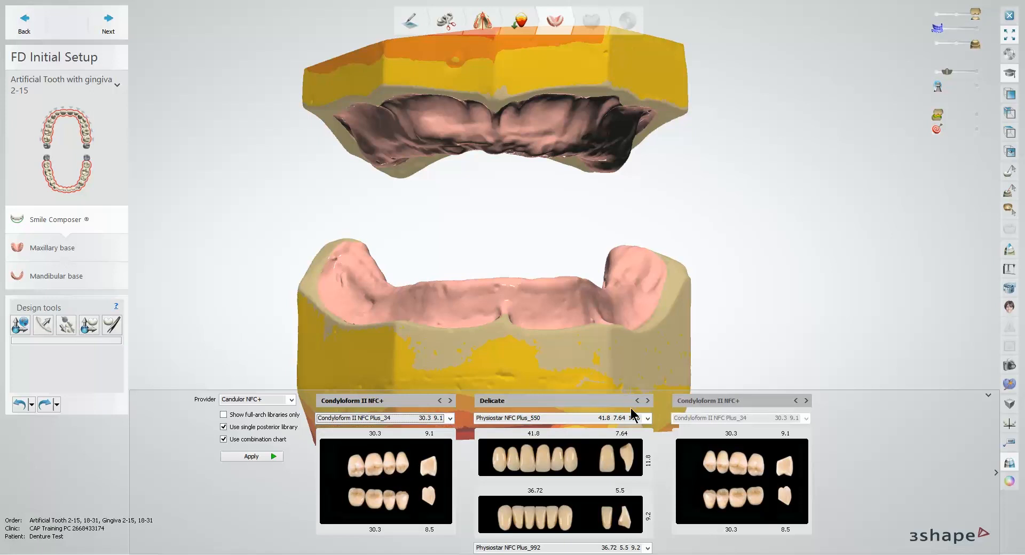
Step: Try the anterior moulds Physiostar NFC Plus_552 and Plus_554, and go back to Physiostar NFC Plus_550
left_click(647, 419)
left_click(644, 438)
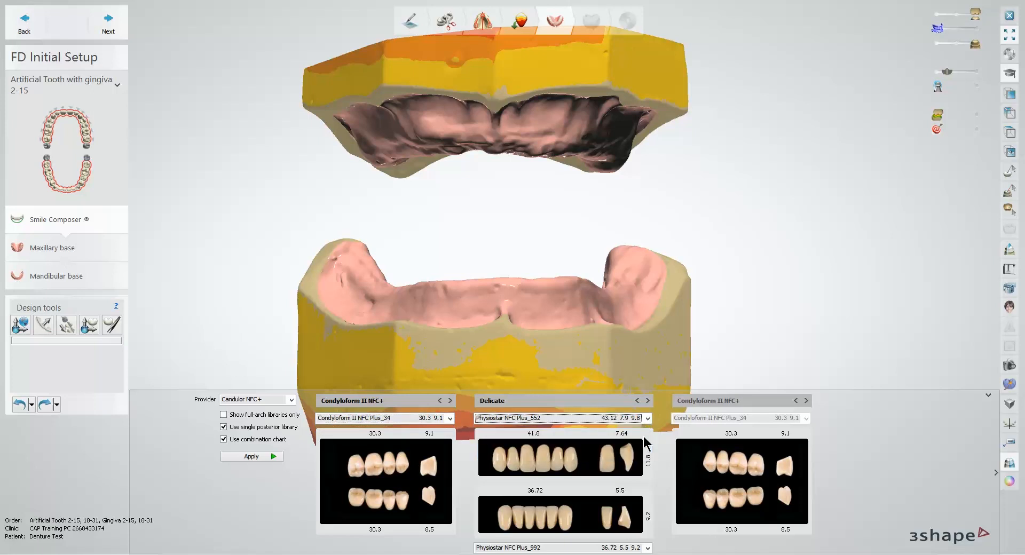
left_click(647, 419)
left_click(645, 447)
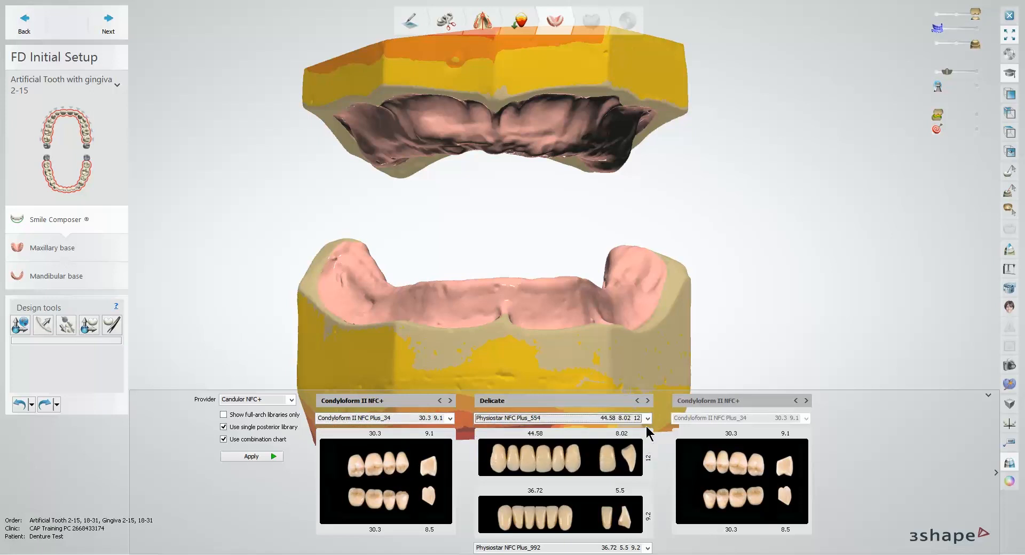
left_click(647, 419)
left_click(645, 429)
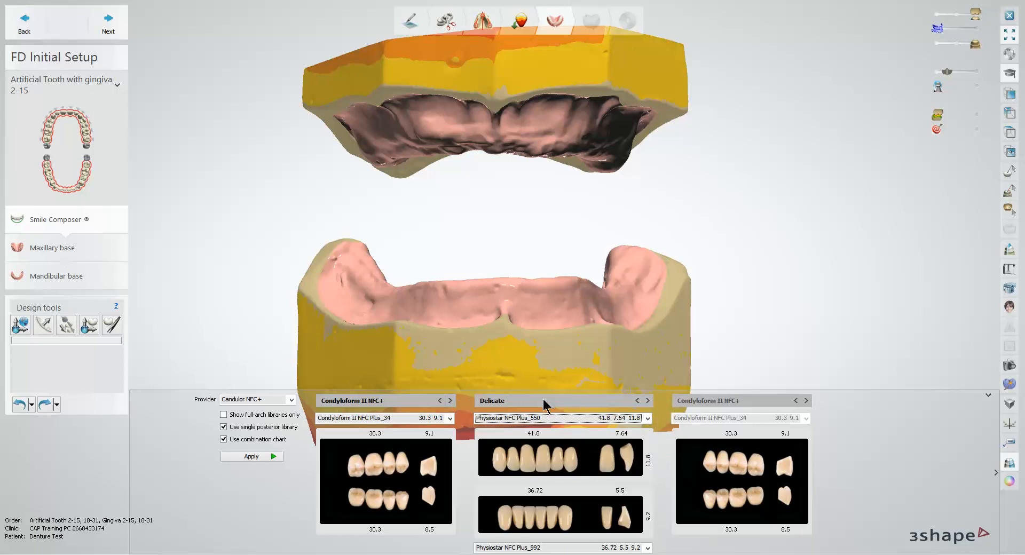
Step: Apply the selected Condyloform and Physiostar libraries to both jaws, collapse the library previews and inspect the placed teeth
left_click(257, 457)
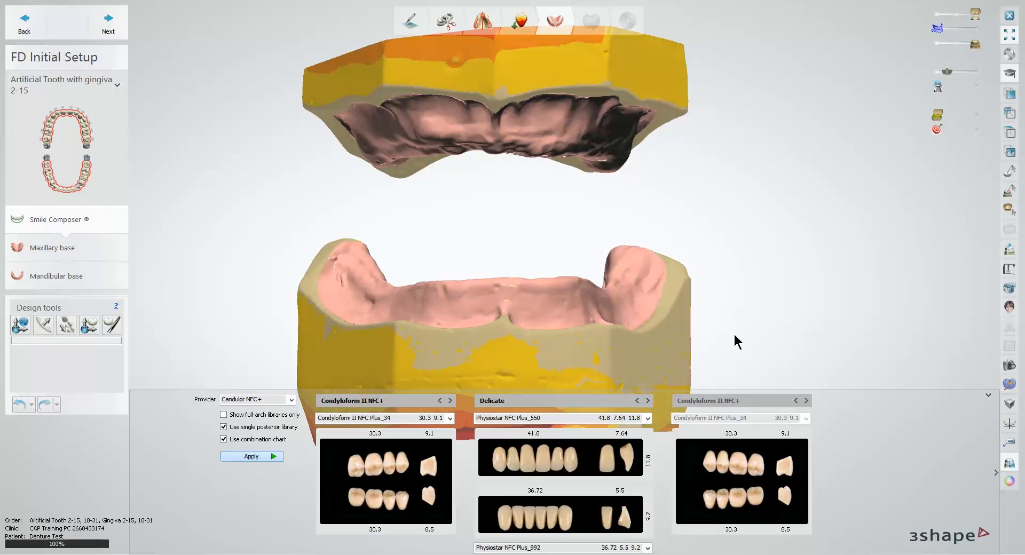
left_click(988, 395)
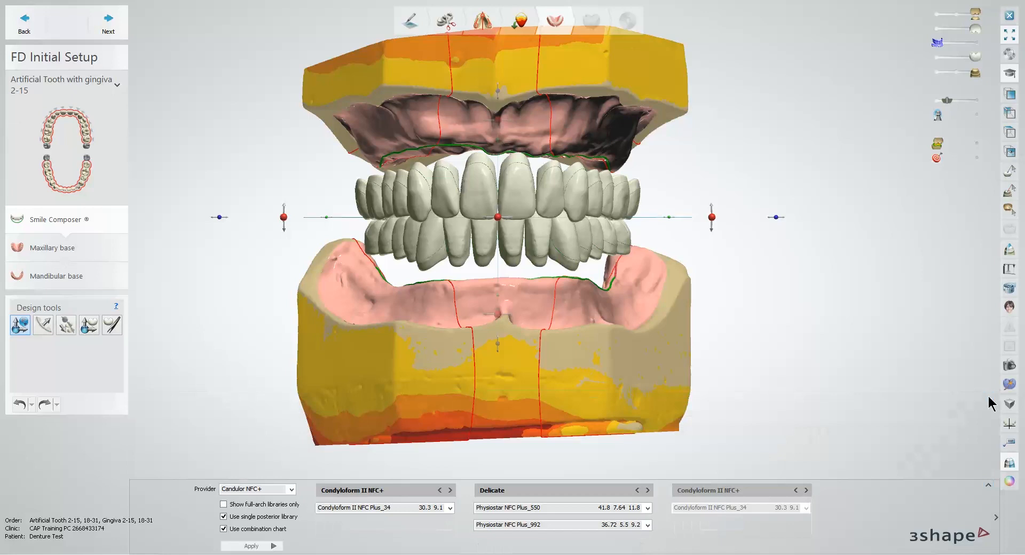
middle_click_drag(713, 286, 755, 326)
scroll(580, 281, "up", 5)
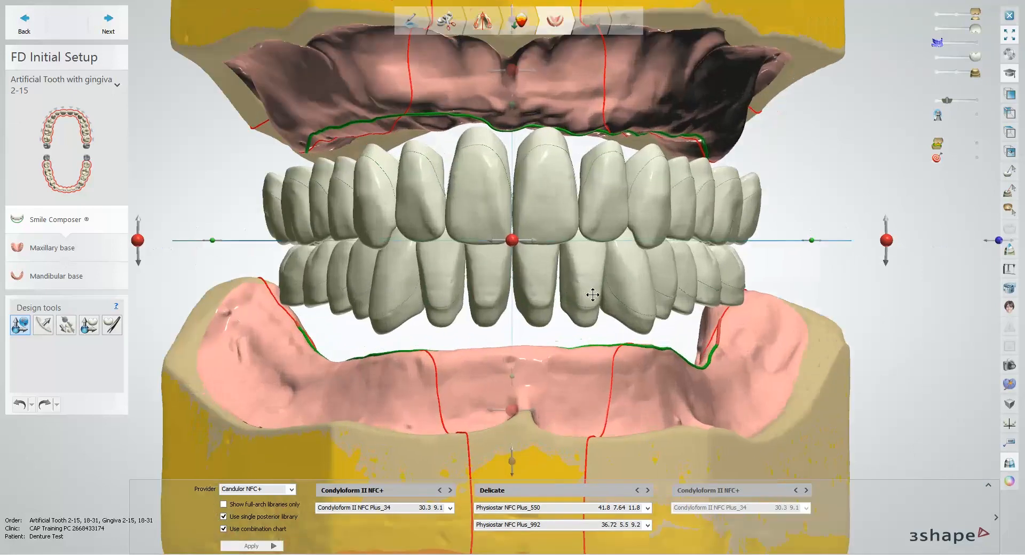
middle_click_drag(593, 294, 622, 299)
right_click_drag(622, 299, 612, 301)
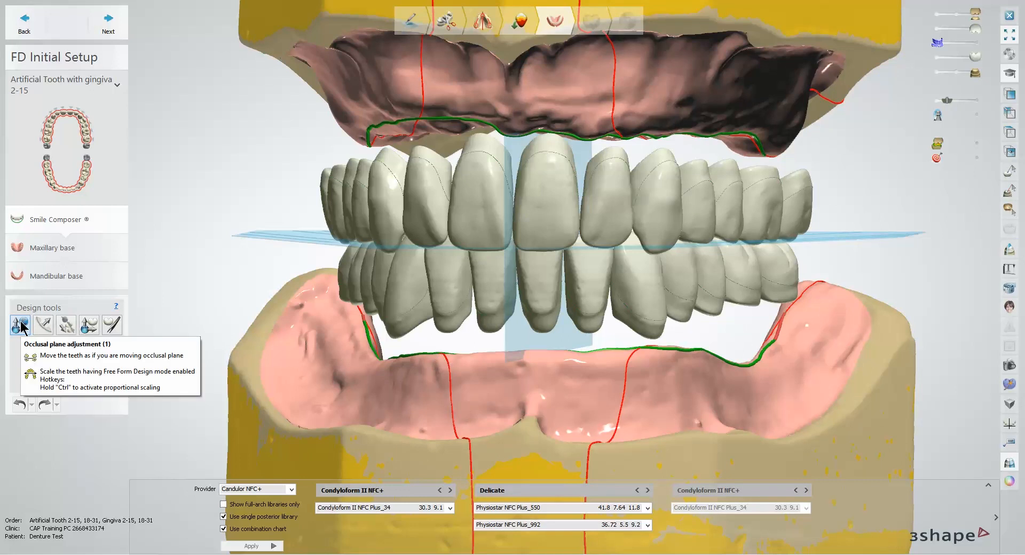
scroll(311, 345, "down", 4)
right_click_drag(312, 342, 355, 356)
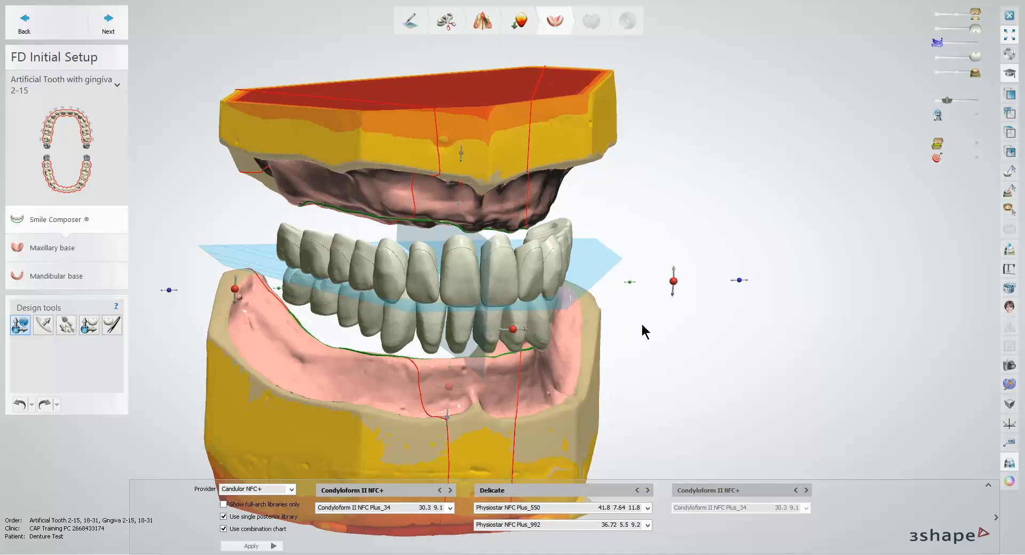
Step: Shift the occlusal plane sideways by about 0.28 mm and rotate it about 0.95° in the frontal view
right_click_drag(645, 332, 627, 325)
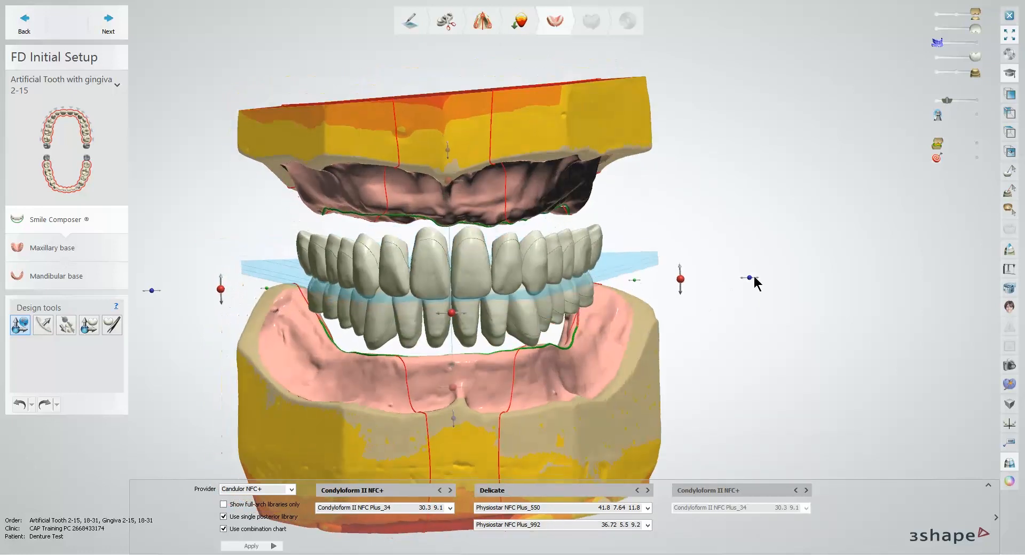
left_click_drag(751, 277, 759, 278)
left_click_drag(753, 280, 753, 283)
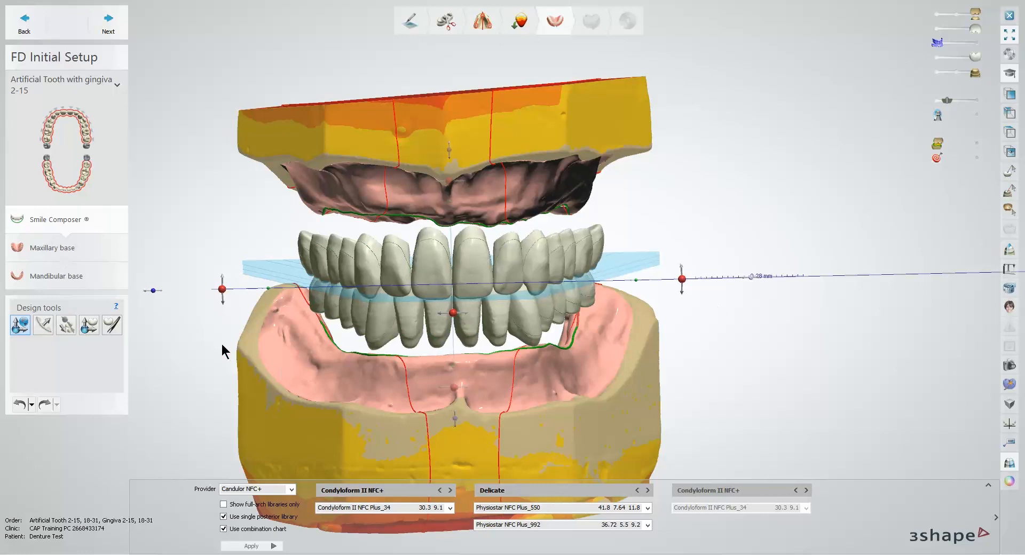
left_click_drag(222, 290, 222, 293)
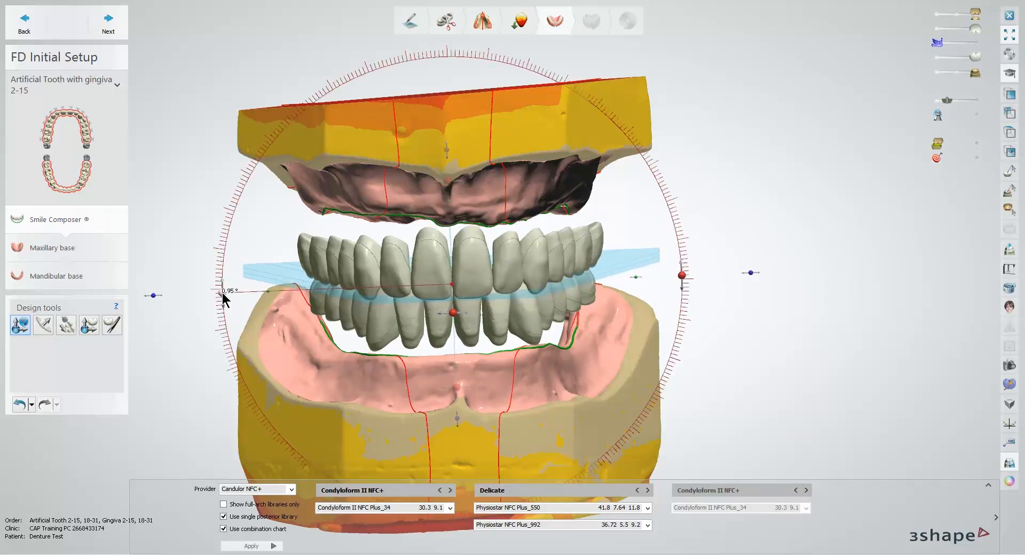
Step: Fine-tune the occlusal plane's side-view tilt and vertical position, and check the teeth against both ridges
right_click_drag(309, 355, 443, 364)
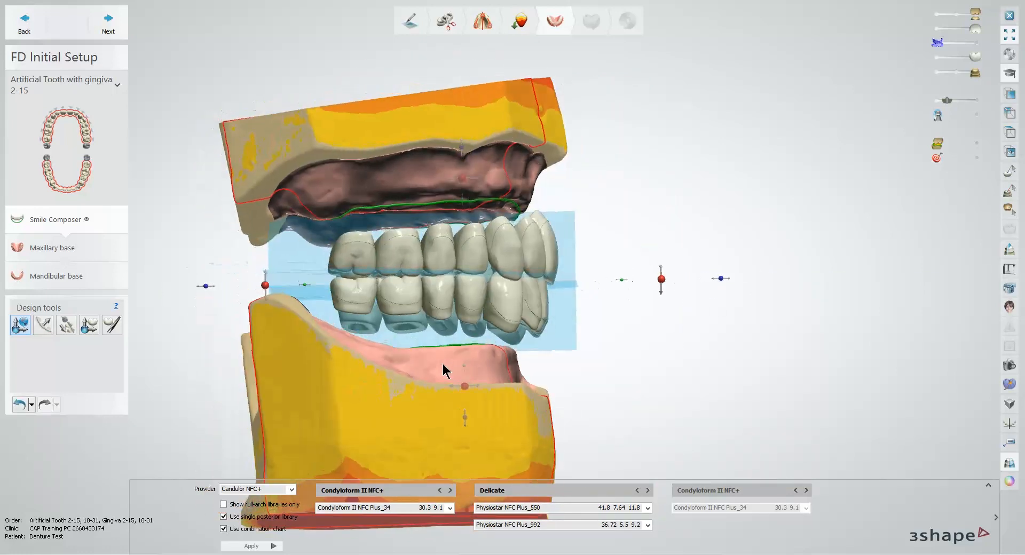
left_click_drag(663, 280, 662, 279)
right_click_drag(645, 305, 545, 319)
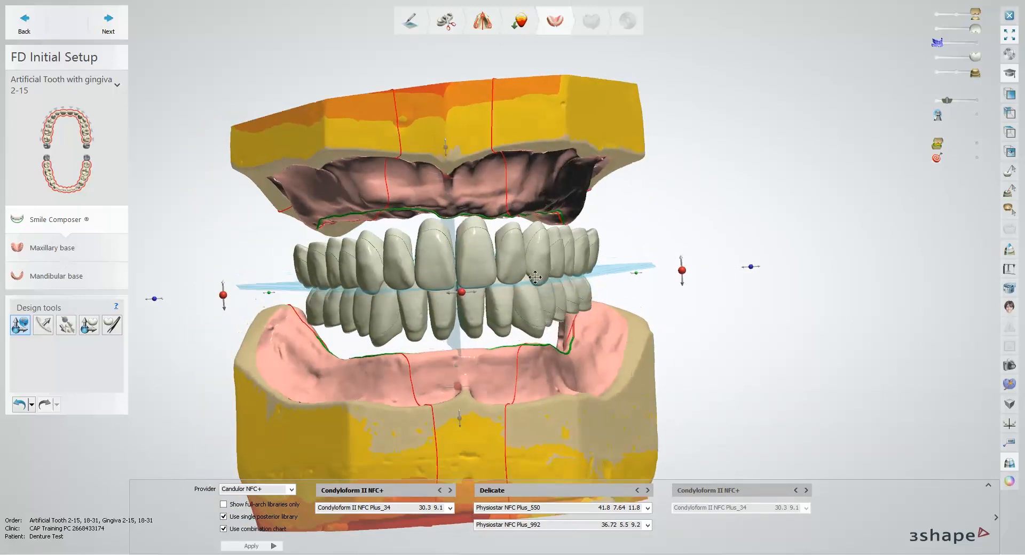
left_click_drag(446, 150, 445, 150)
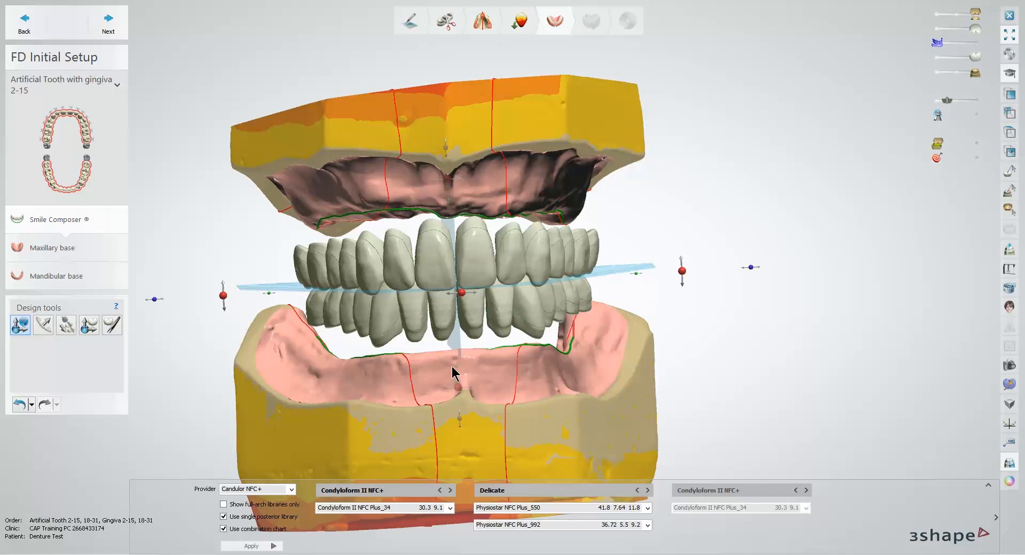
right_click_drag(457, 374, 481, 376)
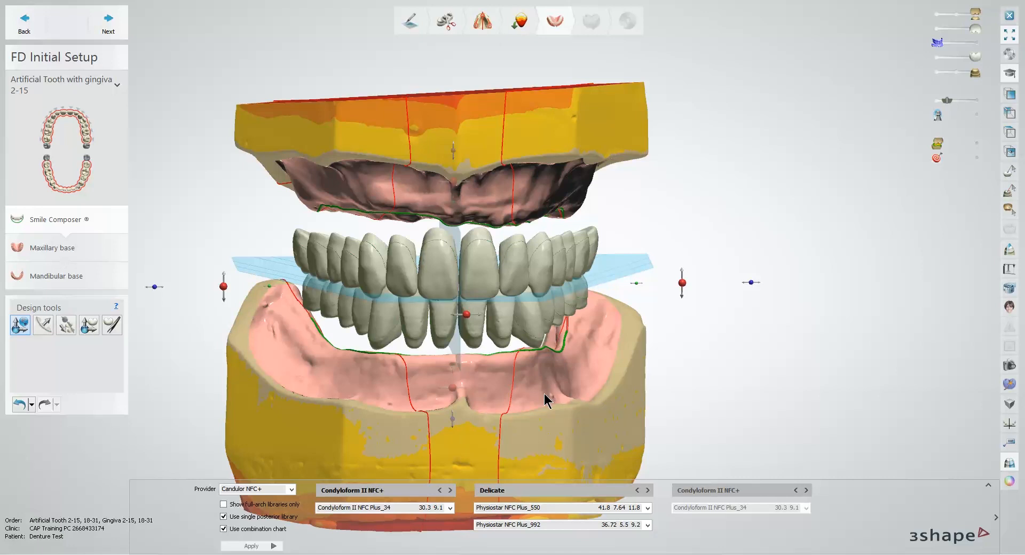
mouse_move(545, 398)
right_mouse_down()
mouse_move(509, 389)
mouse_move(550, 389)
mouse_move(541, 388)
right_mouse_up()
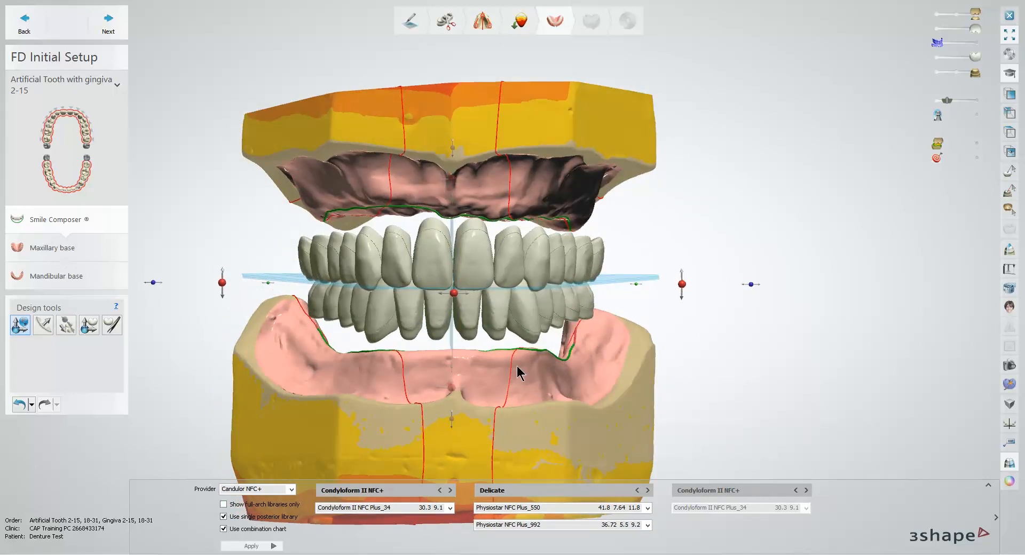
scroll(517, 368, "up", 3)
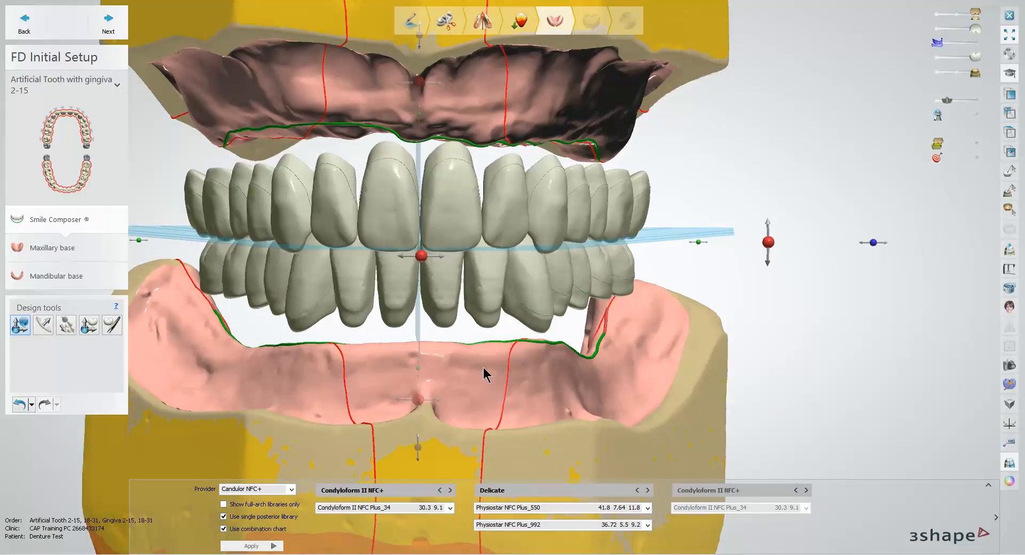
Step: Reshape the arch form with Arch Setup by slightly repositioning the upper central incisor and upper premolar with symmetric design enabled
left_click(47, 329)
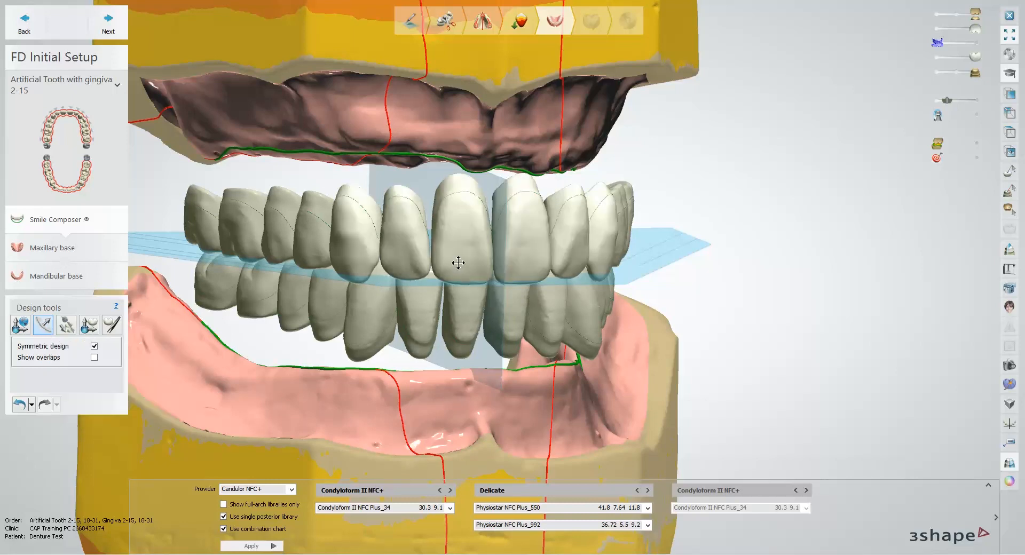
left_click_drag(467, 250, 467, 256)
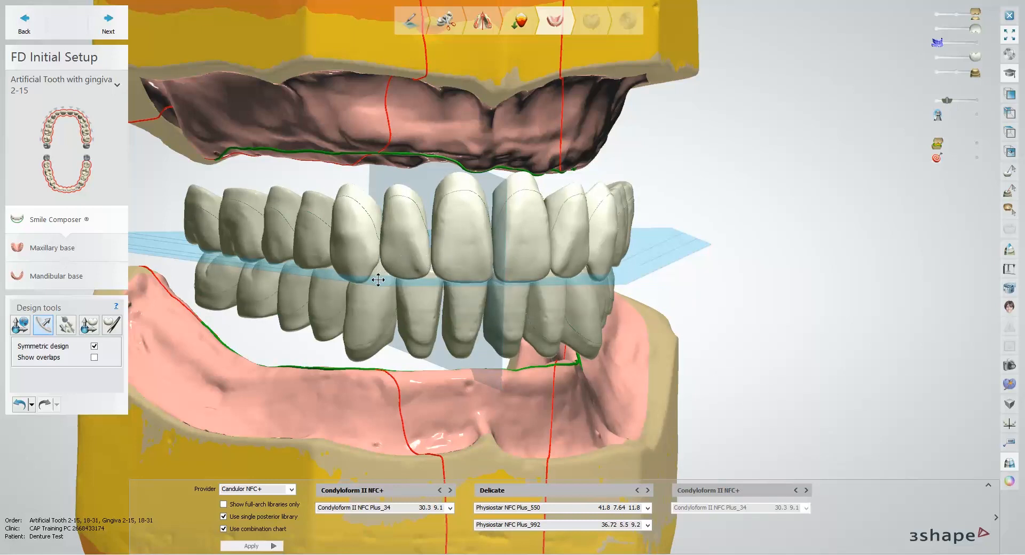
right_click_drag(378, 277, 405, 275)
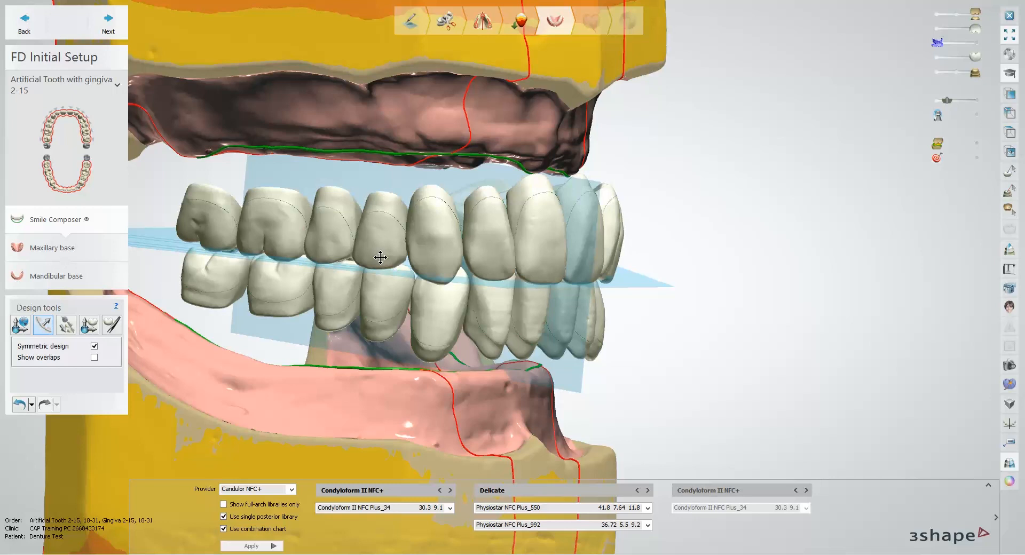
left_click_drag(380, 257, 379, 260)
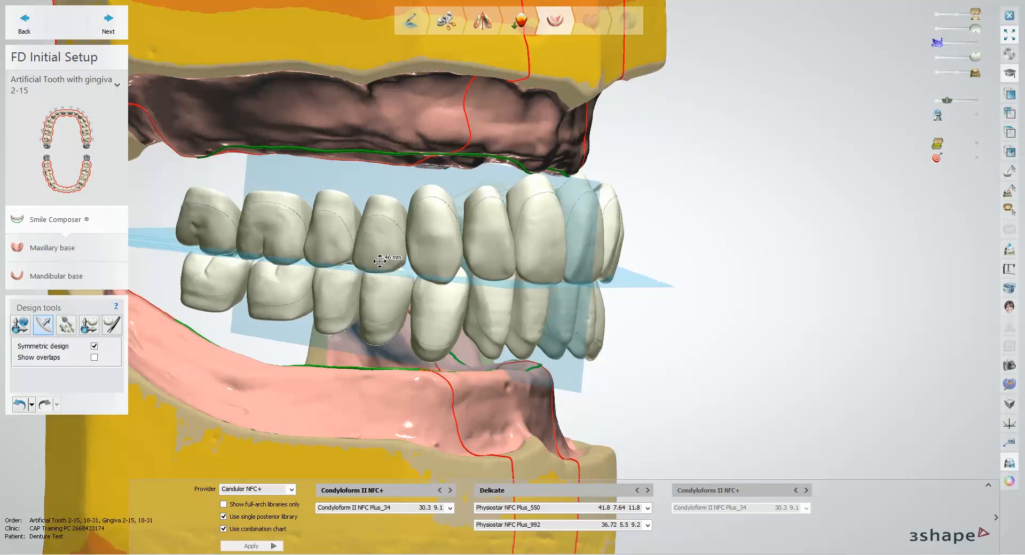
right_click_drag(490, 304, 472, 304)
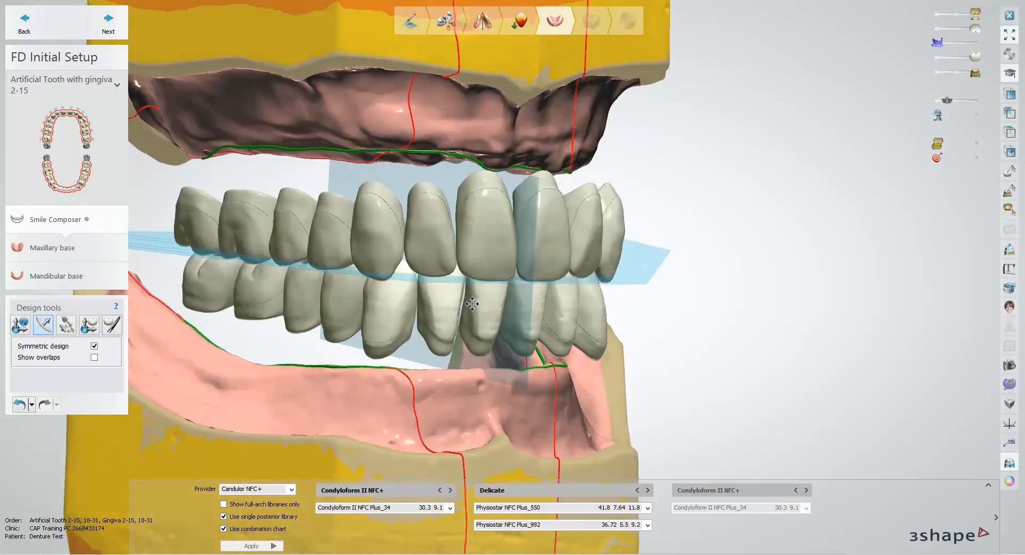
Step: Shift the anterior and posterior tooth groups slightly with Manual arrangement, using symmetric design
left_click(69, 327)
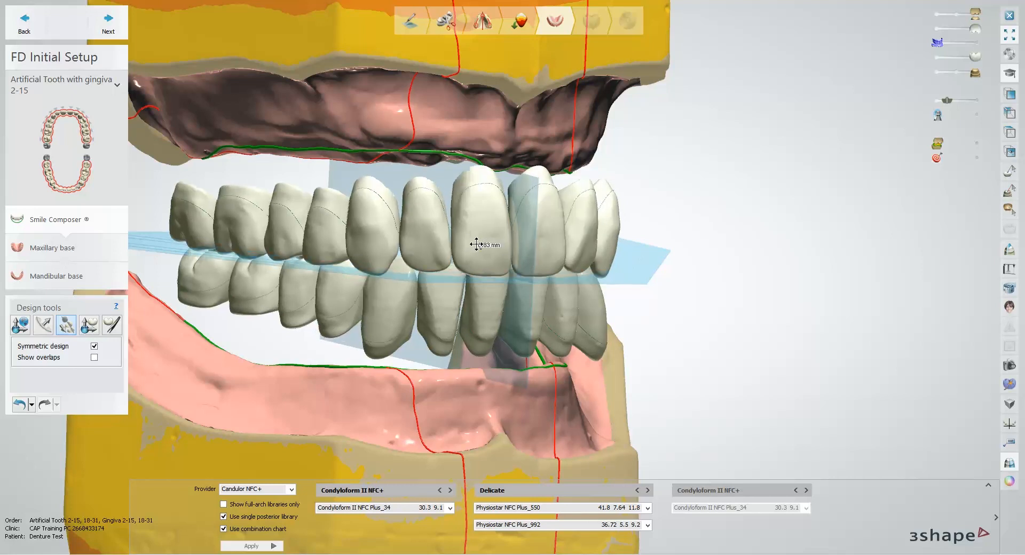
left_click_drag(438, 300, 437, 302)
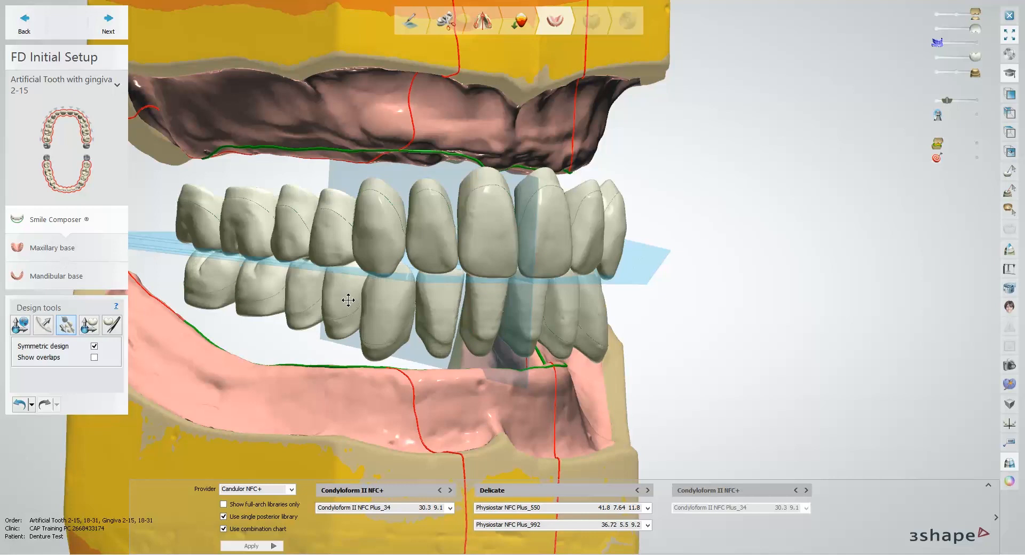
left_click_drag(348, 299, 347, 303)
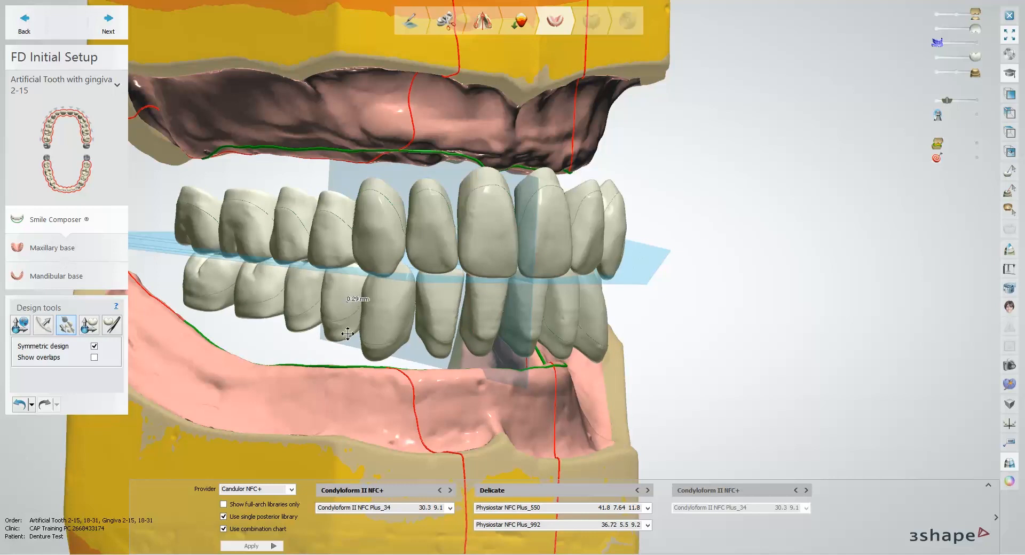
right_click_drag(321, 345, 302, 345)
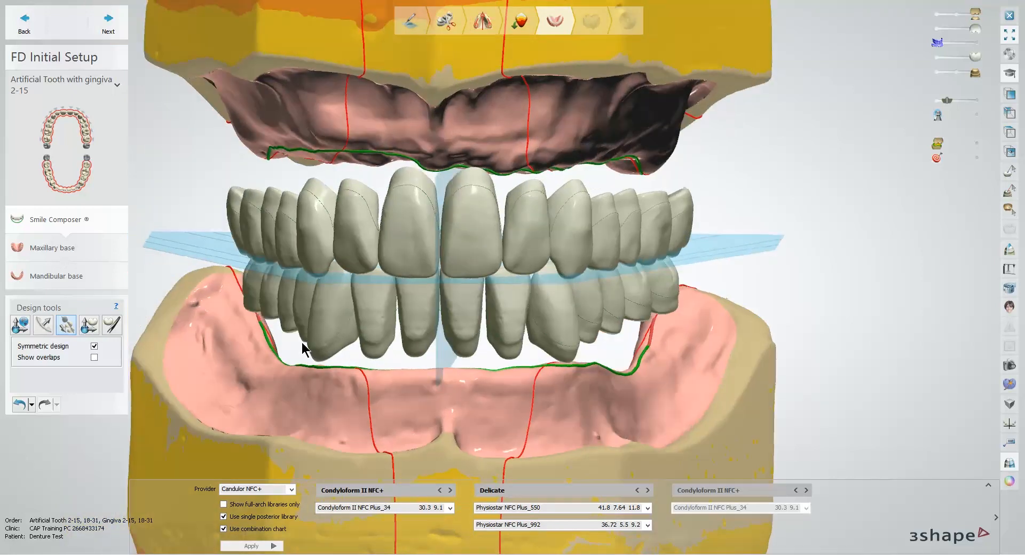
Step: Adjust the position and orientation of the upper right lateral incisor individually, mirrored symmetrically to the other side
left_click(89, 325)
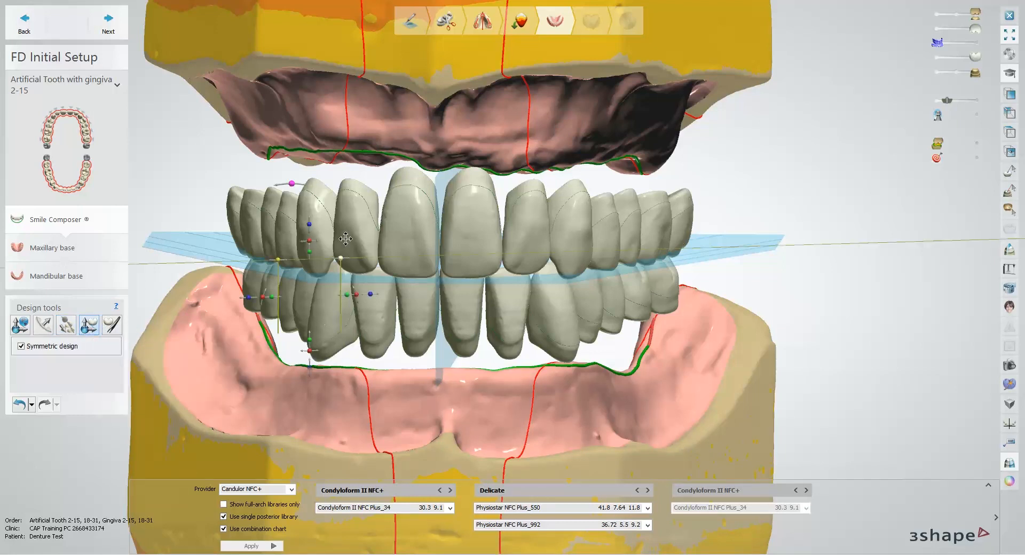
mouse_move(394, 269)
right_mouse_down()
mouse_move(404, 268)
mouse_move(385, 265)
right_mouse_up()
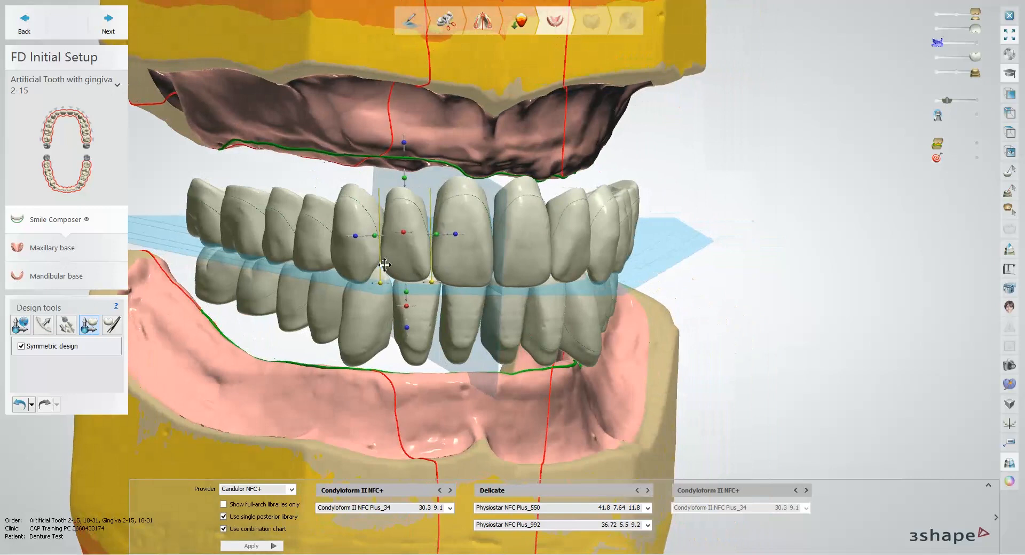
left_click_drag(359, 237, 369, 254)
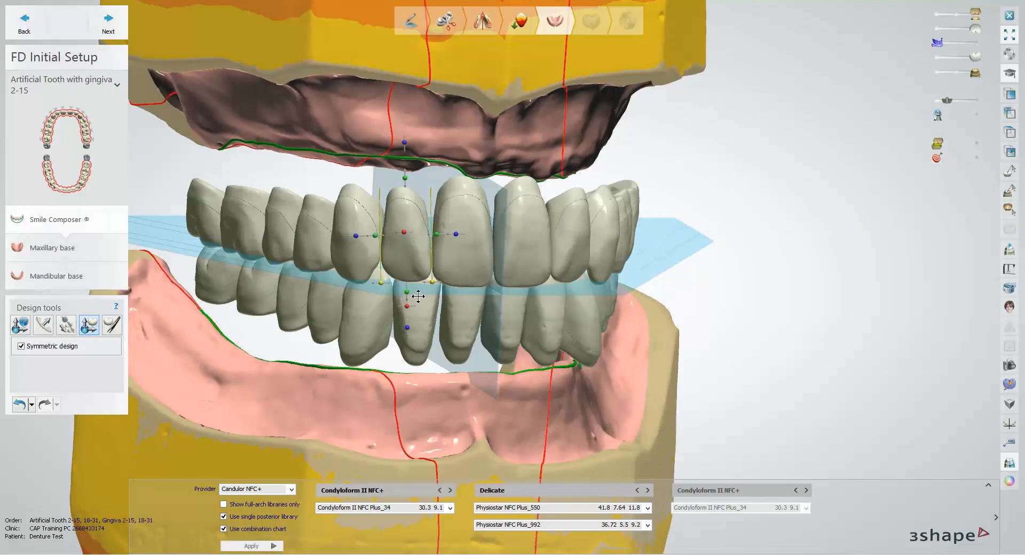
left_click_drag(412, 307, 410, 308)
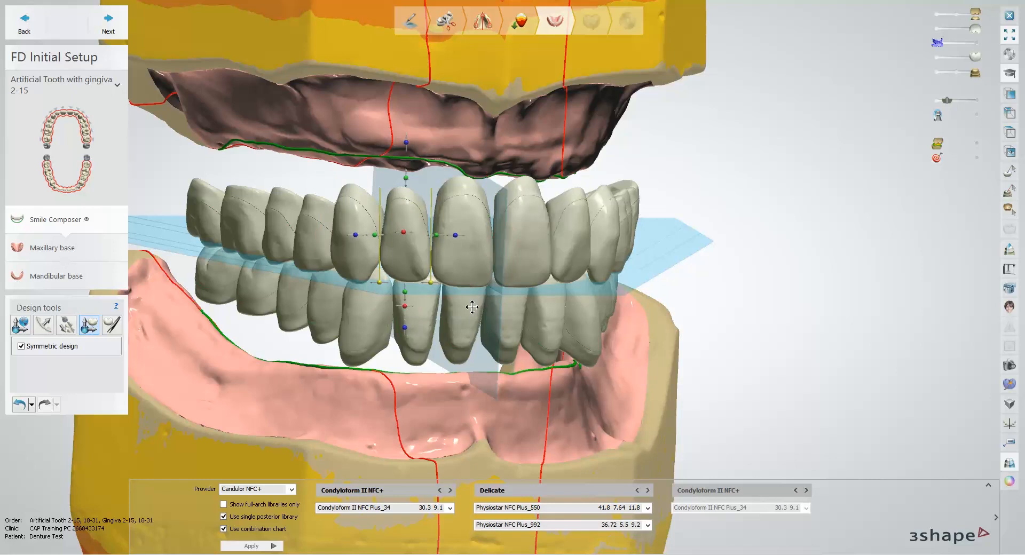
Step: Reposition the upper left central incisor individually and bring it to the mirror plane
mouse_move(475, 308)
right_mouse_down()
mouse_move(455, 306)
mouse_move(491, 304)
right_mouse_up()
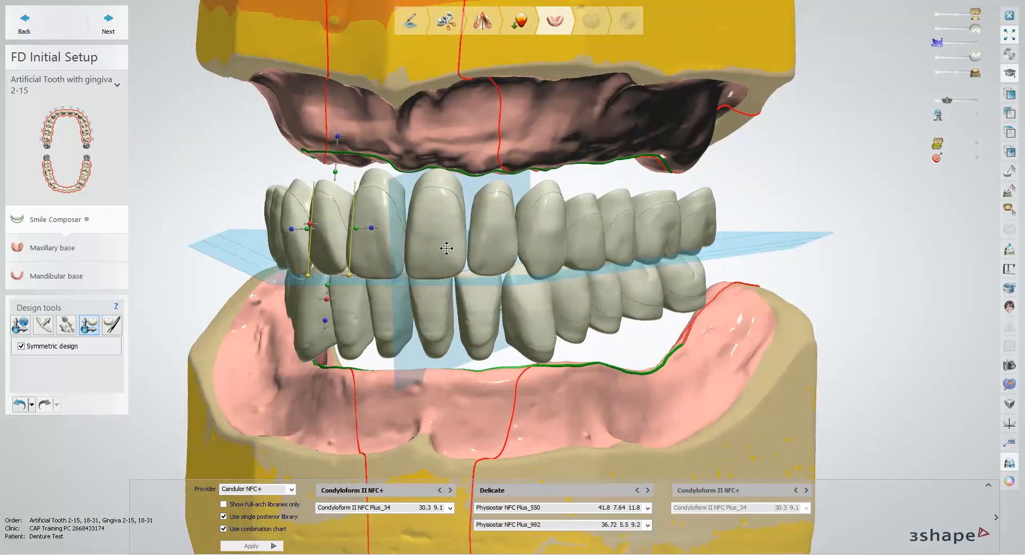
left_click_drag(437, 245, 450, 262)
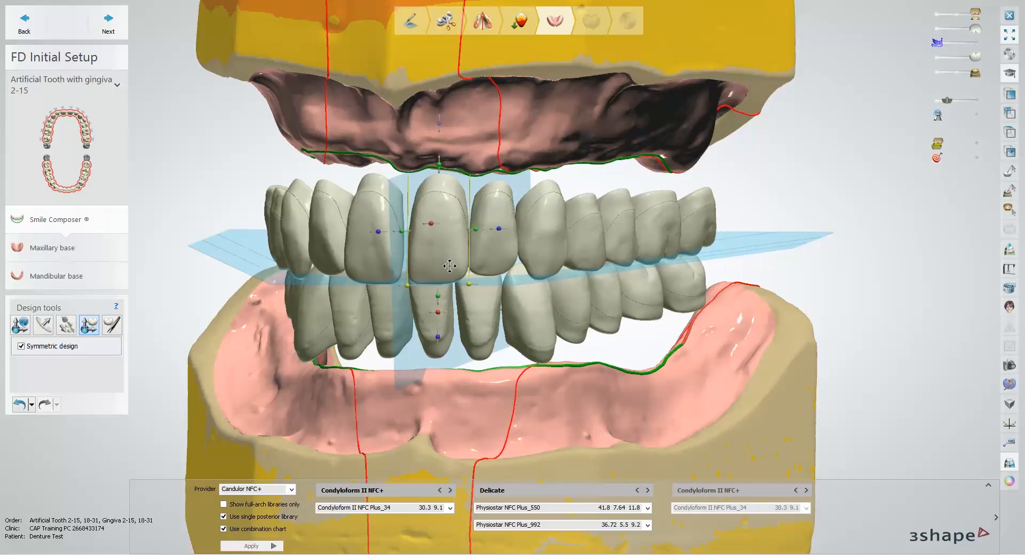
right_click_drag(500, 279, 523, 283)
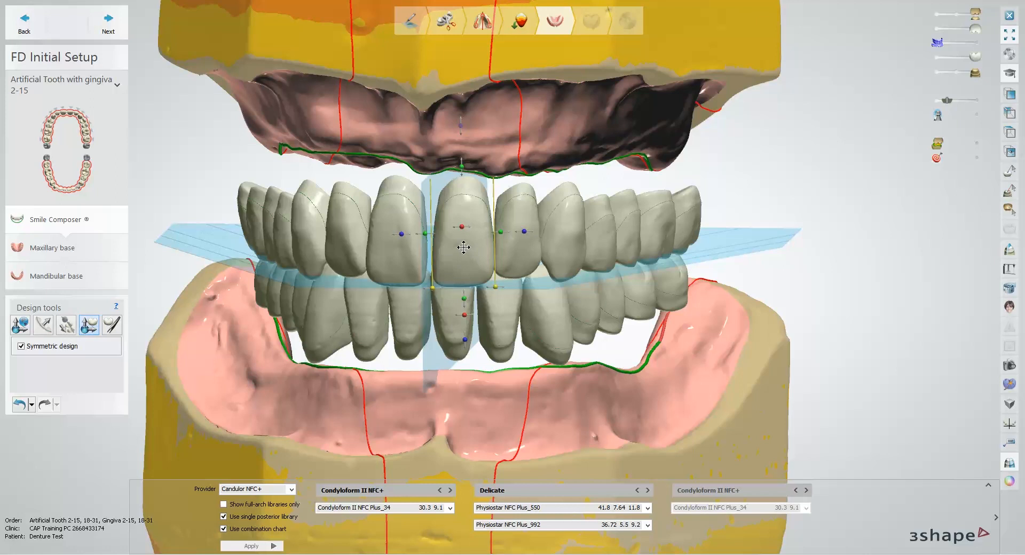
right_click(463, 247)
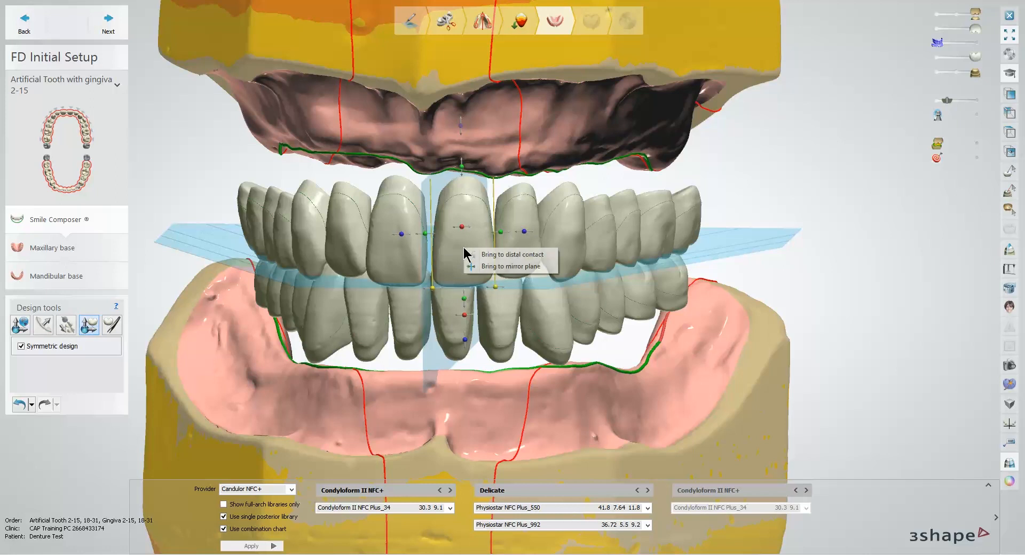
left_click(497, 267)
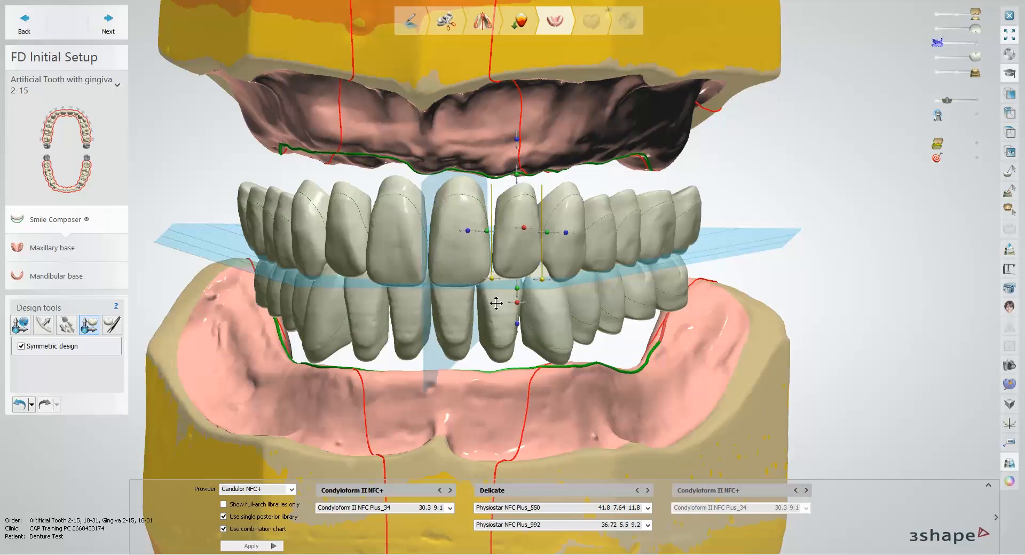
Step: Bring the upper left lateral incisor, canine and first premolar one after another to mesial contact
right_click_drag(495, 297, 472, 295)
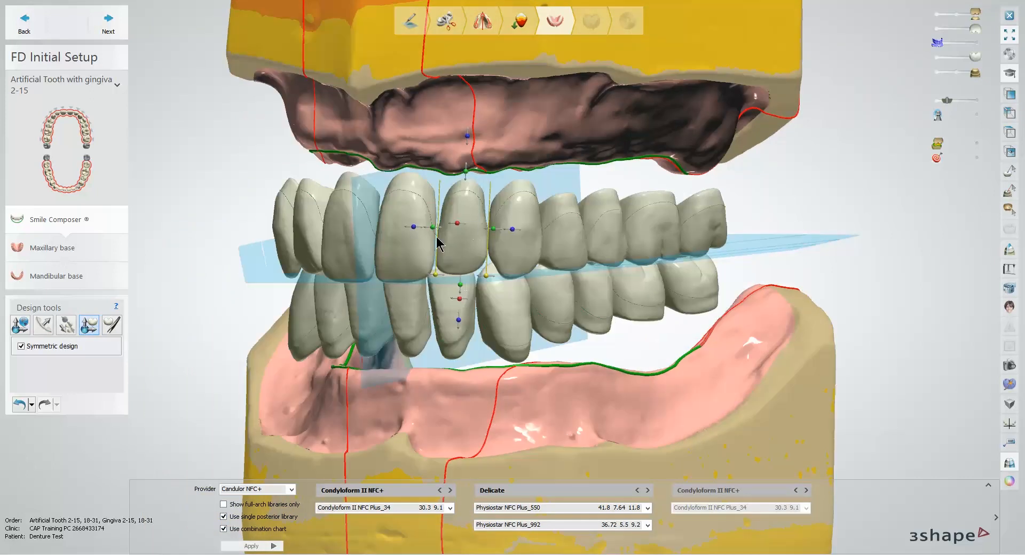
right_click(465, 236)
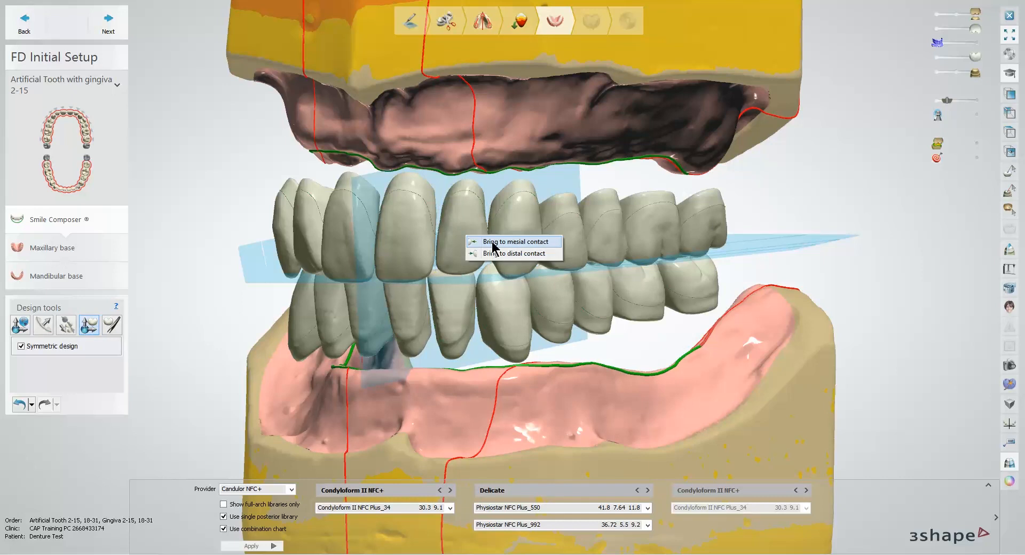
left_click(492, 243)
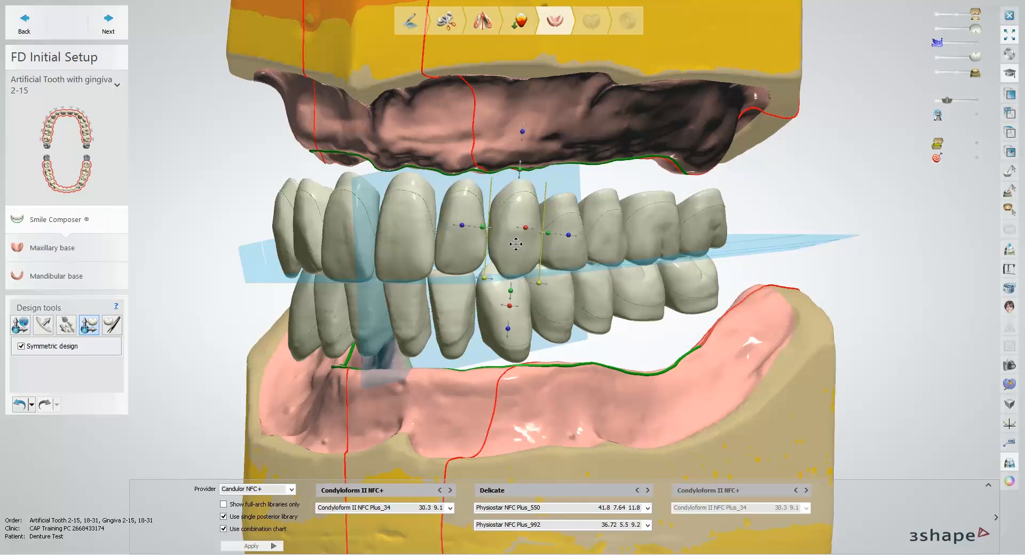
right_click(515, 244)
left_click(526, 250)
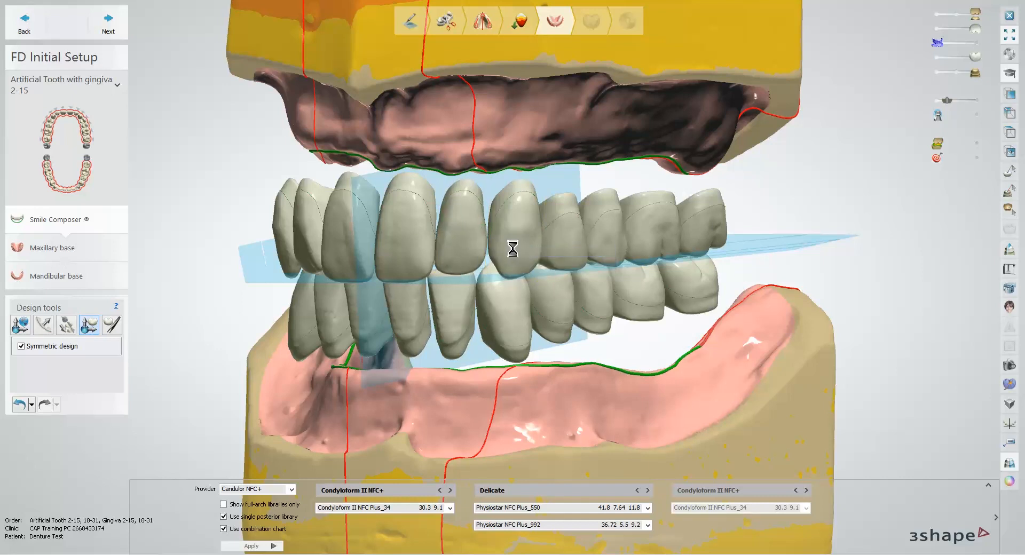
right_click(566, 242)
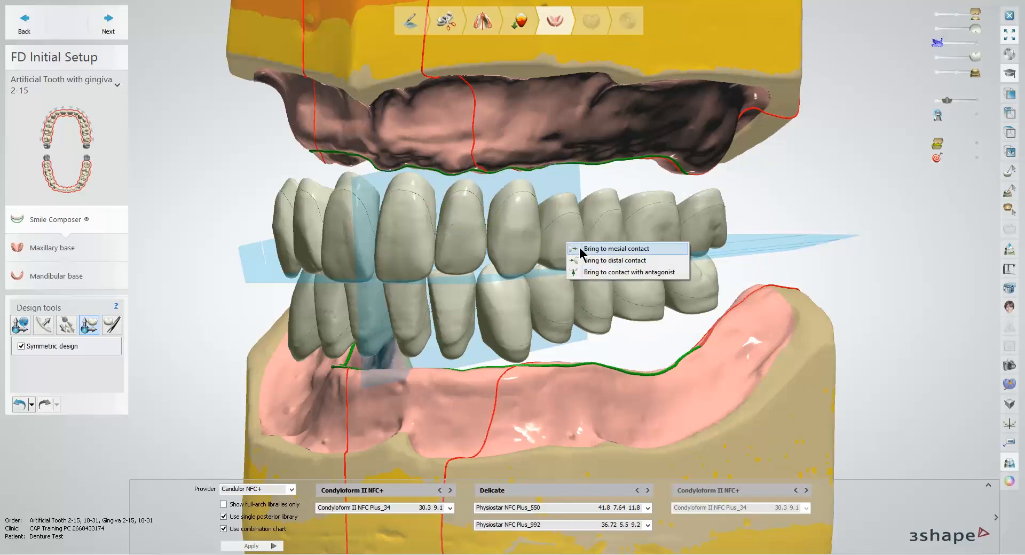
left_click(588, 252)
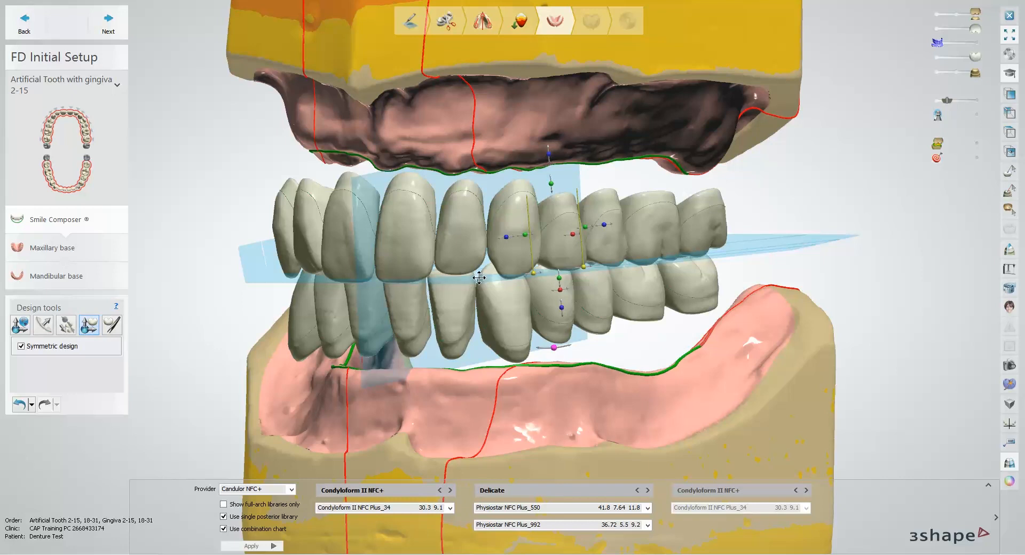
Step: Move the upper left first premolar off its opposing tooth and bring it to contact with the antagonist
right_click_drag(602, 291, 567, 291)
scroll(539, 283, "up", 4)
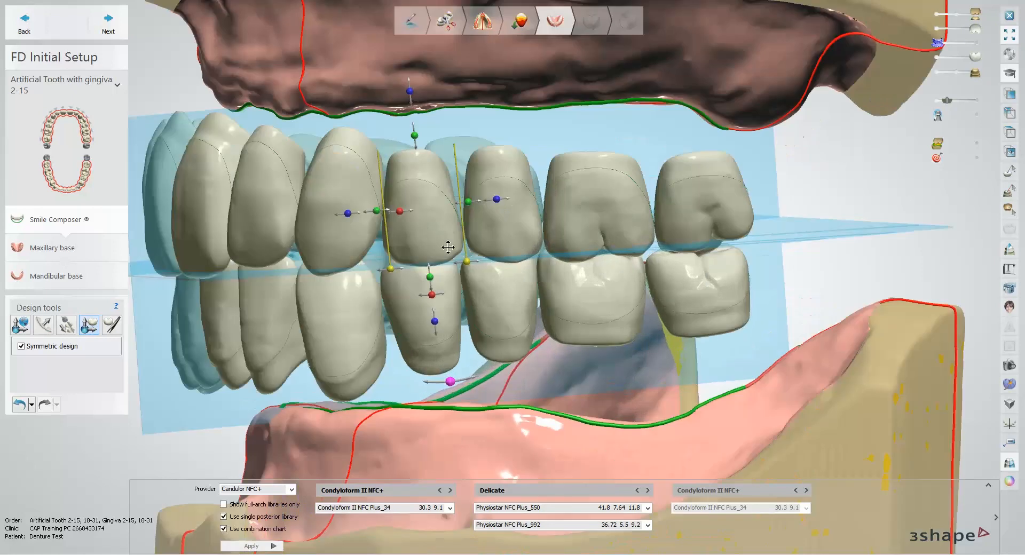
left_click_drag(430, 239, 497, 220)
right_click(427, 218)
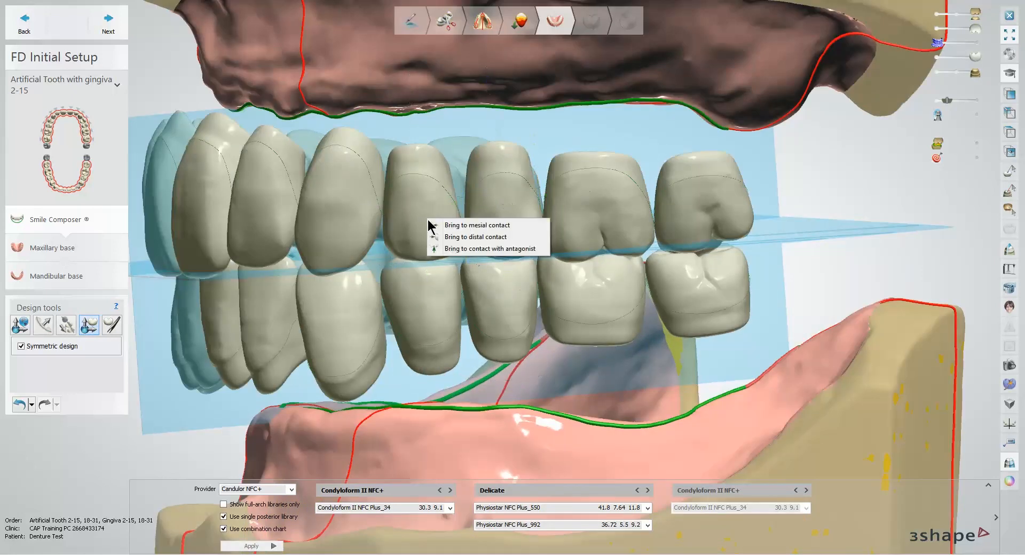
left_click(485, 250)
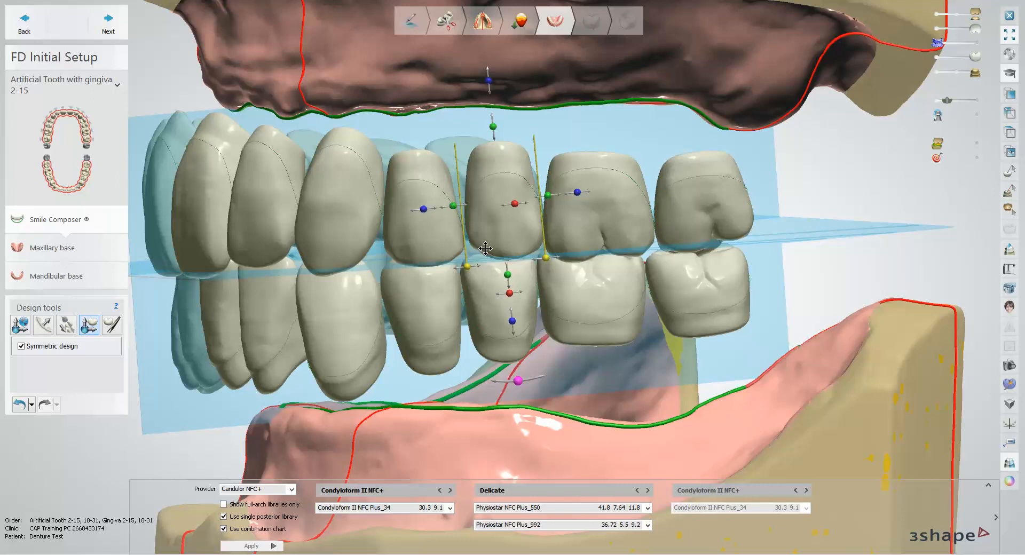
Step: Try removing all second premolars from the setup and undo the removal
right_click(481, 216)
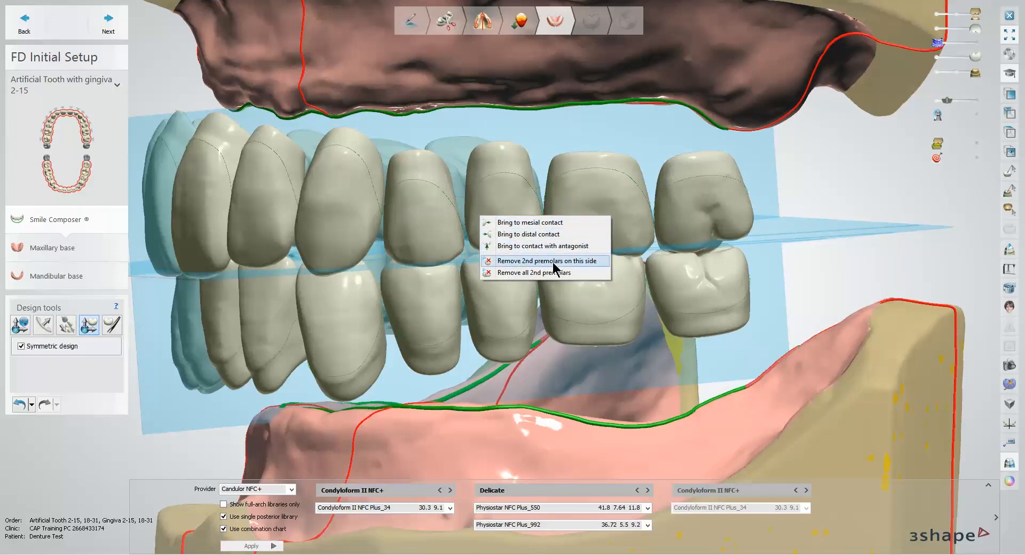
left_click(525, 273)
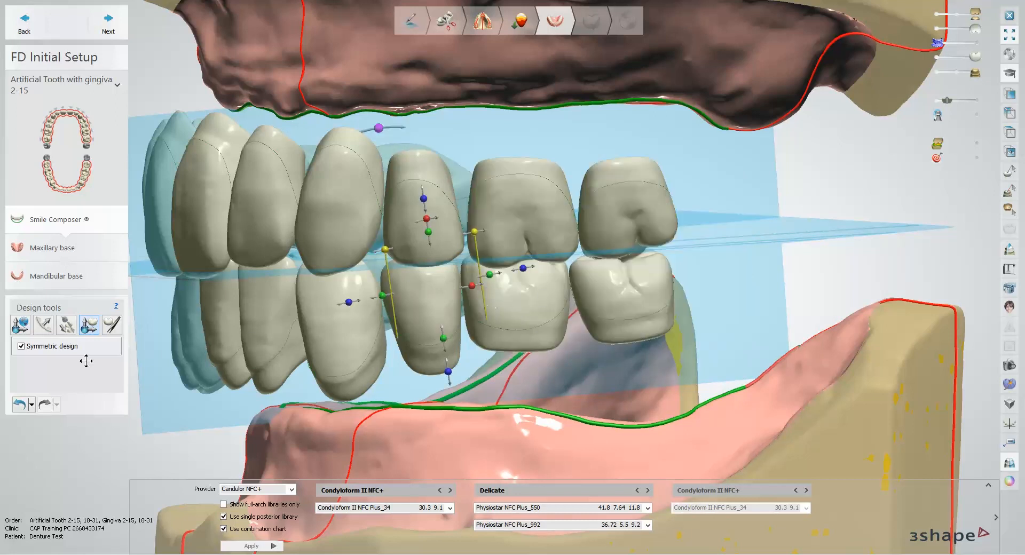
left_click(21, 404)
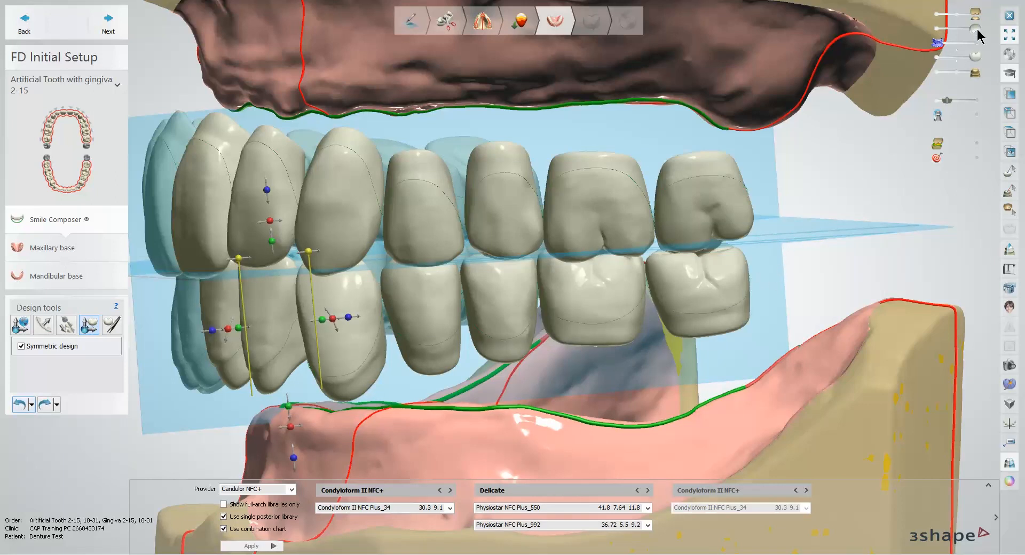
Step: Hide the upper teeth and both jaw models to isolate the lower teeth in an occlusal view
left_click_drag(959, 29, 941, 31)
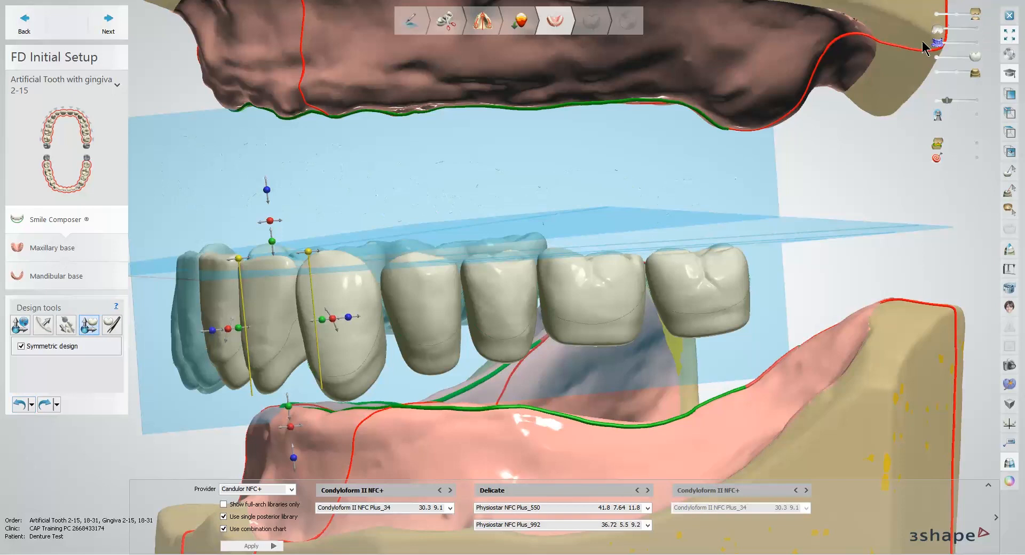
left_click(939, 14)
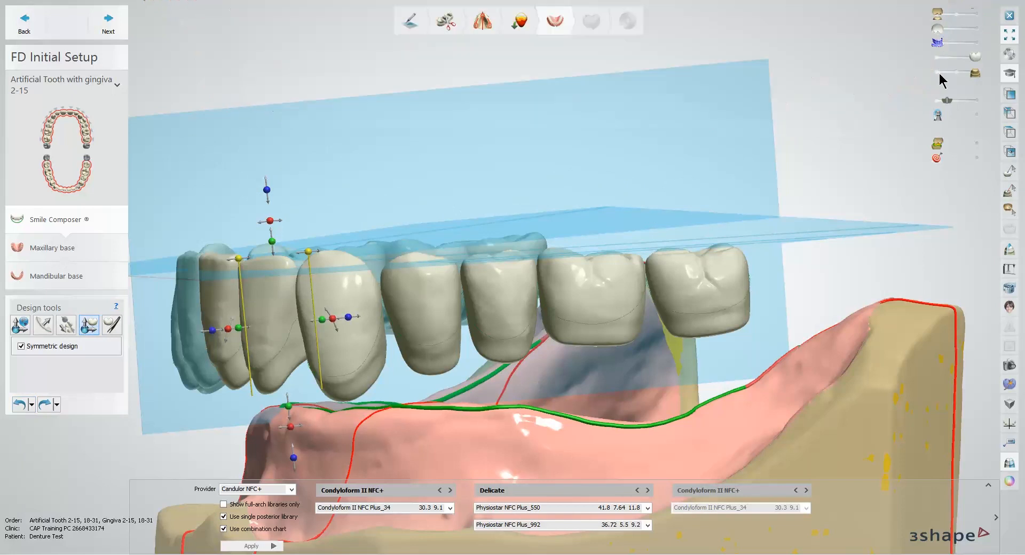
left_click(940, 73)
right_click_drag(728, 137, 634, 208)
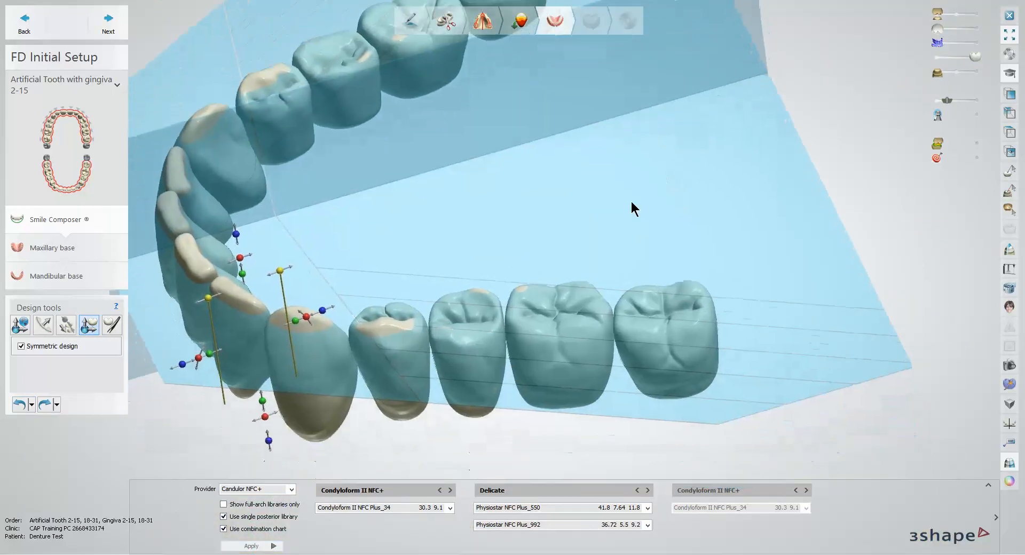
Step: Rotate the lower left first molar slightly within the arch
left_click(542, 316)
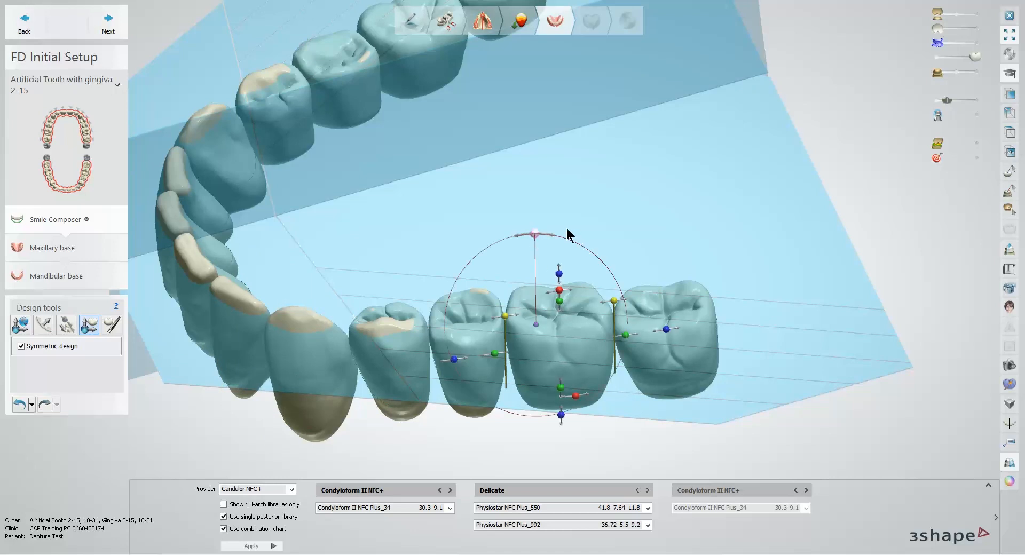
mouse_move(607, 223)
right_mouse_down()
mouse_move(615, 241)
mouse_move(603, 254)
mouse_move(637, 236)
mouse_move(604, 234)
right_mouse_up()
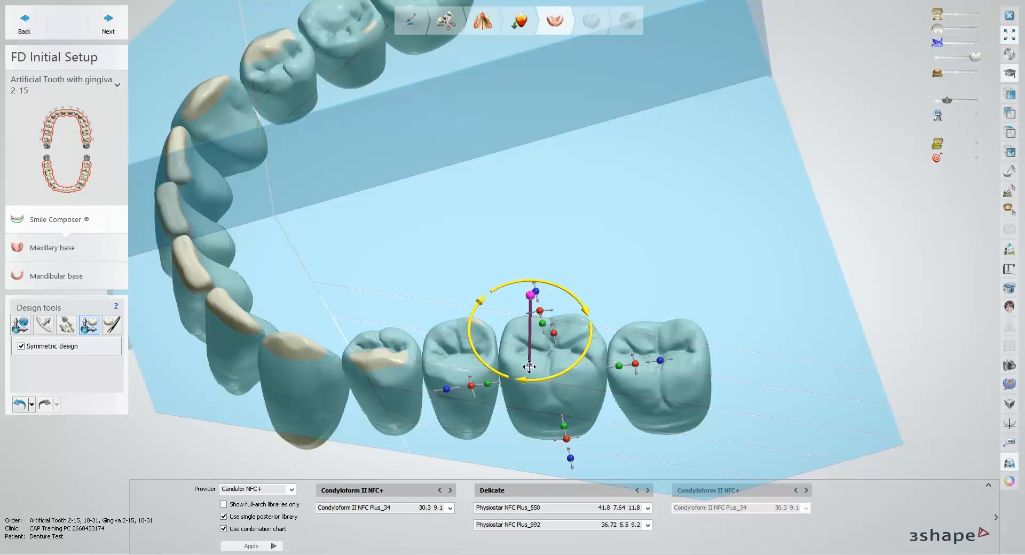
right_click_drag(554, 365, 542, 370)
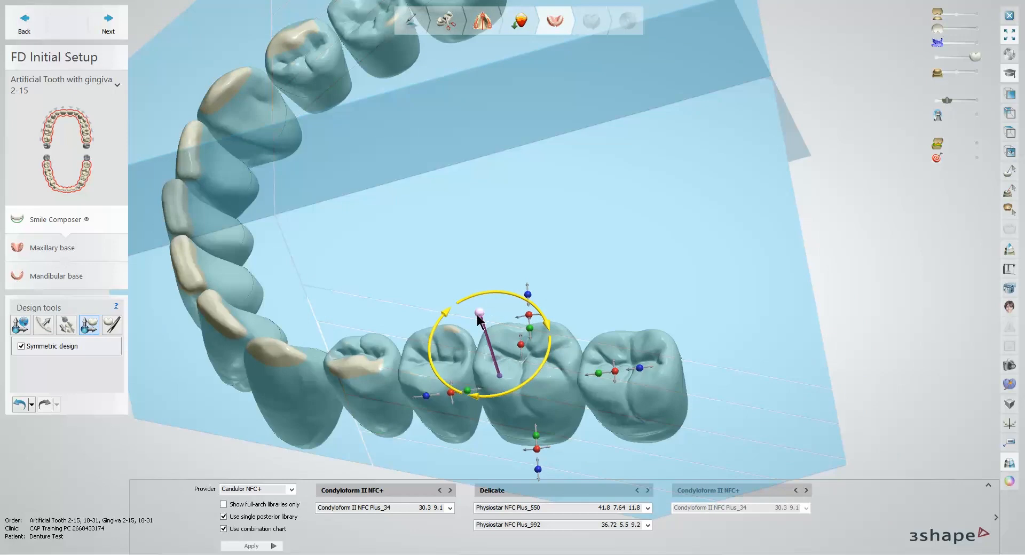
mouse_move(482, 319)
left_mouse_down()
mouse_move(468, 323)
mouse_move(478, 319)
left_mouse_up()
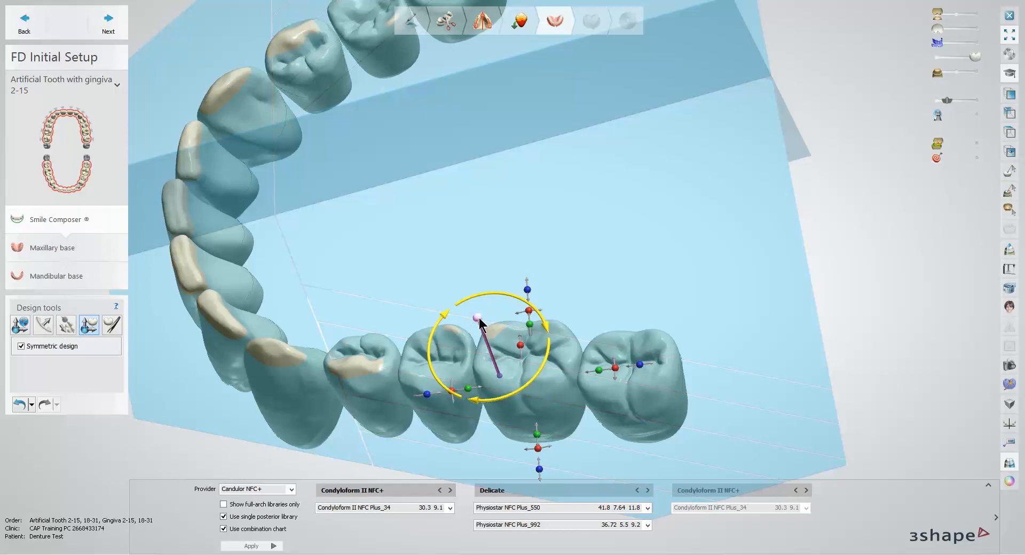
mouse_move(478, 318)
left_mouse_down()
mouse_move(470, 323)
mouse_move(483, 334)
mouse_move(481, 322)
left_mouse_up()
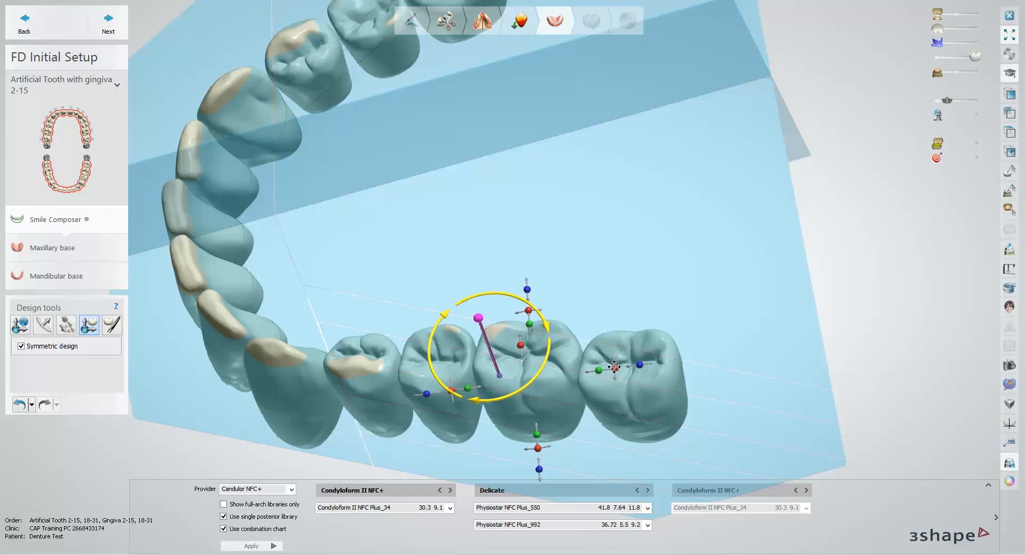
right_click_drag(612, 365, 652, 347)
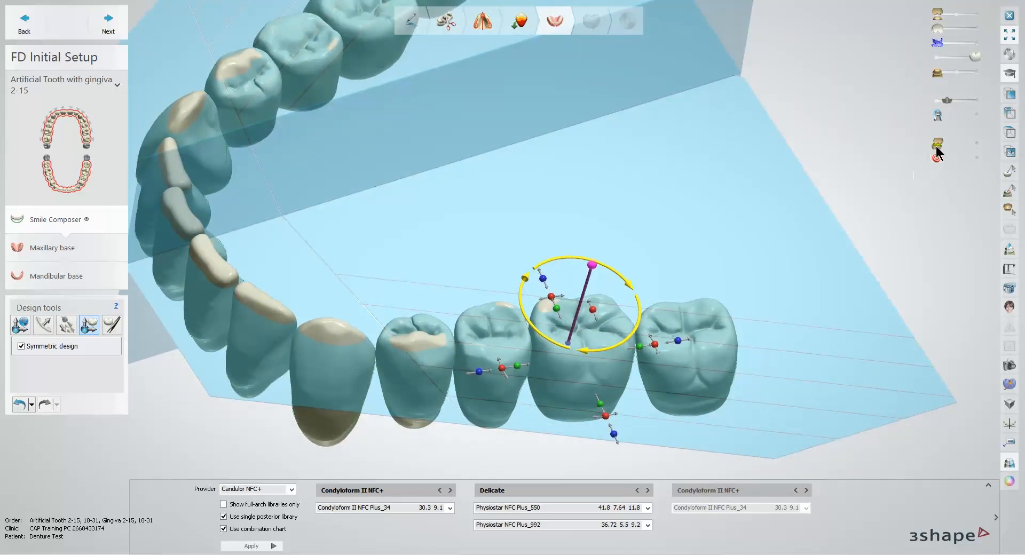
Step: Show the colour-coded distance map on the lower teeth and examine their occlusal contacts
left_click_drag(938, 144, 987, 147)
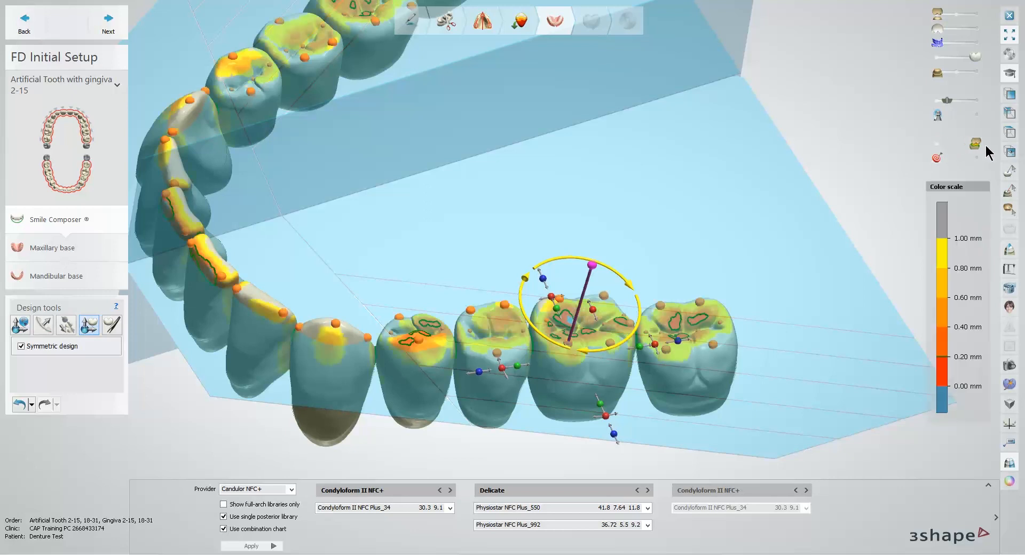
mouse_move(861, 211)
right_mouse_down()
mouse_move(844, 185)
mouse_move(847, 207)
right_mouse_up()
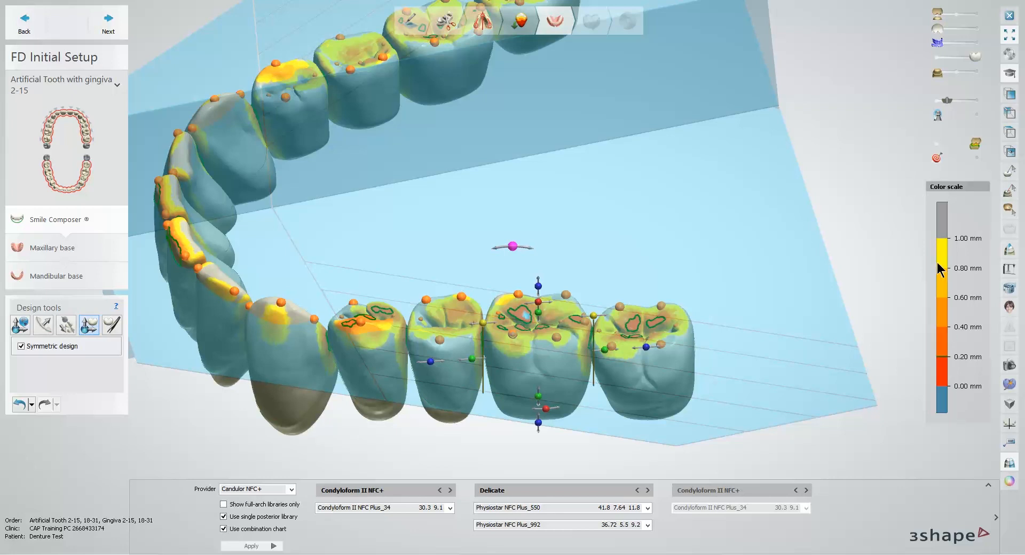
scroll(879, 275, "down", 3)
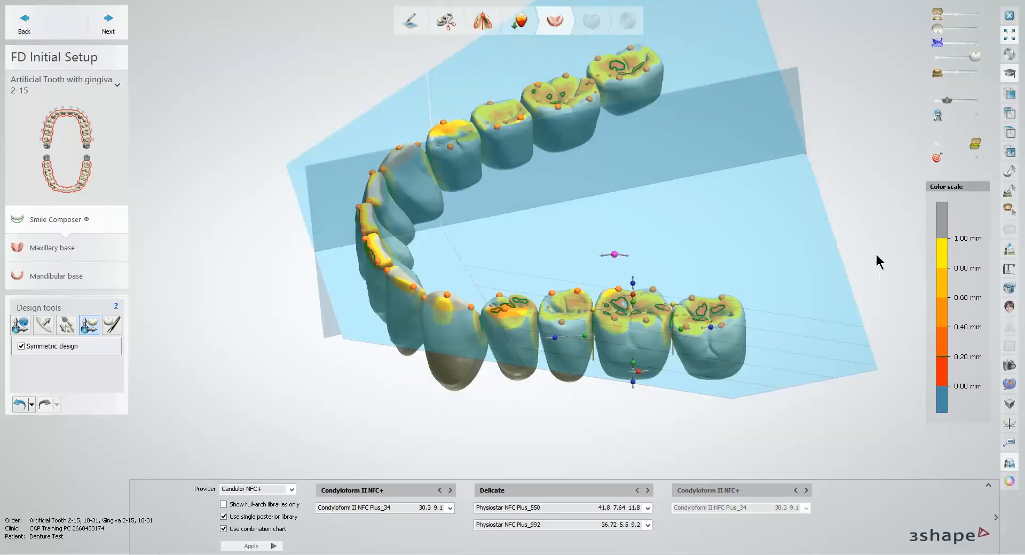
middle_click_drag(877, 254, 862, 271)
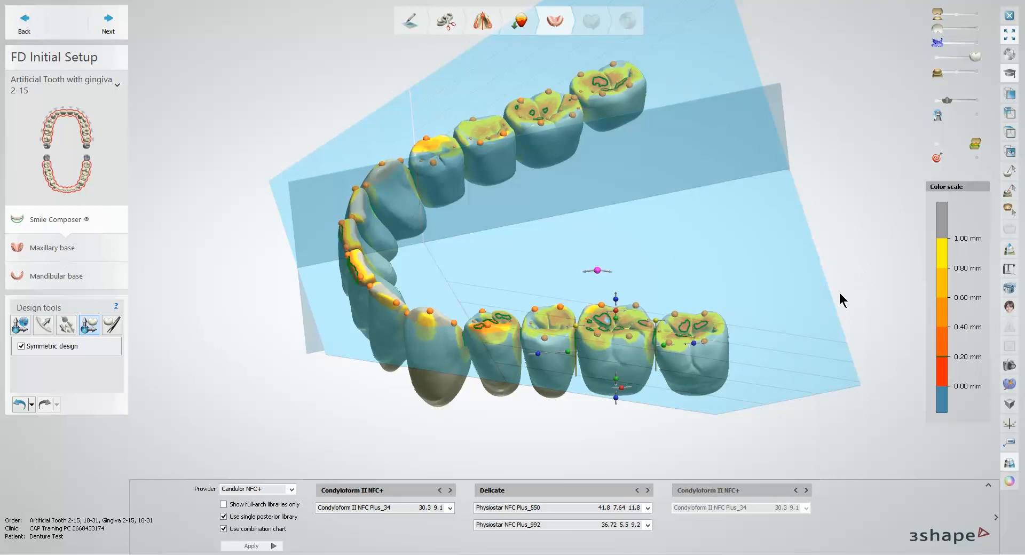
Step: Show the upper teeth with the collision details and turn off the colour-coded distance map
left_click(978, 29)
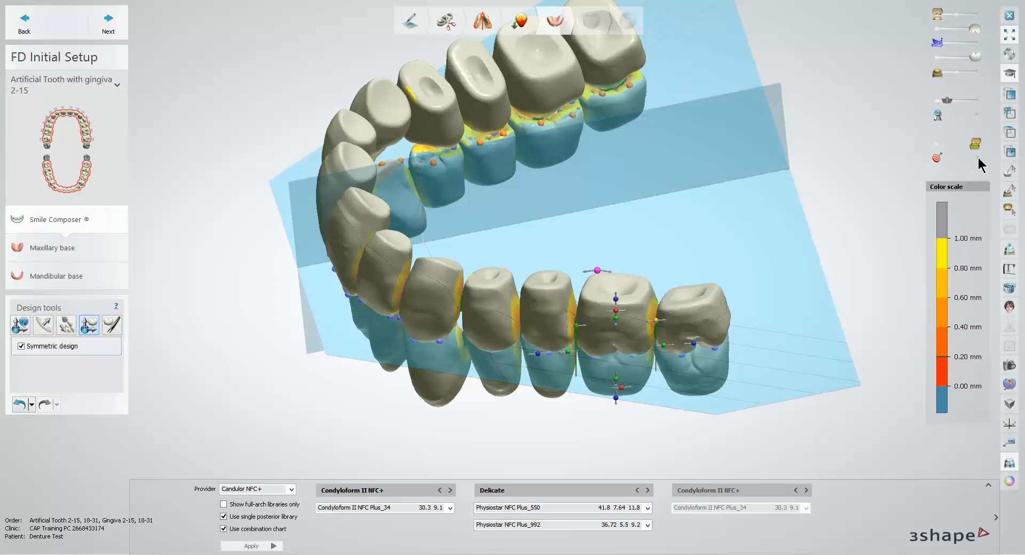
left_click(979, 158)
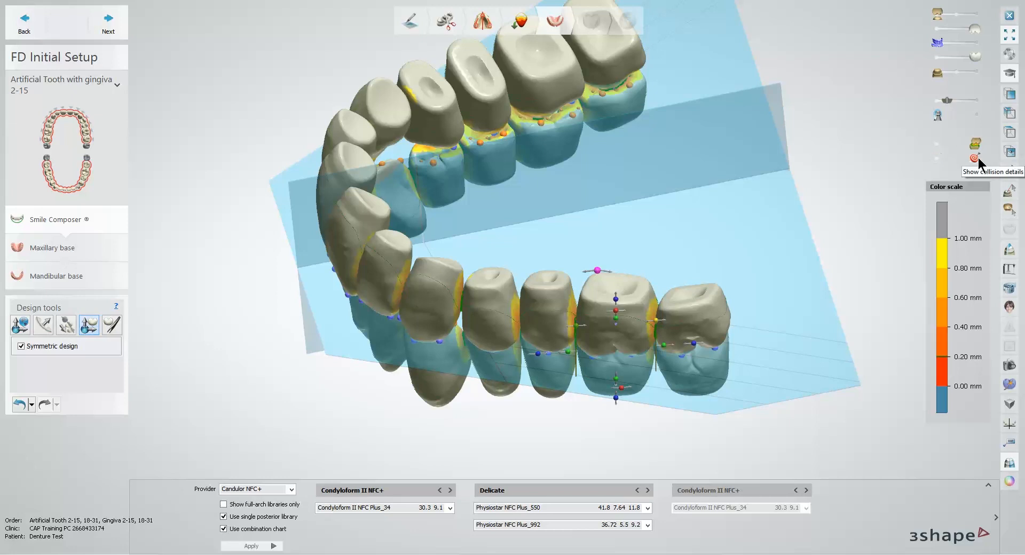
left_click(947, 148)
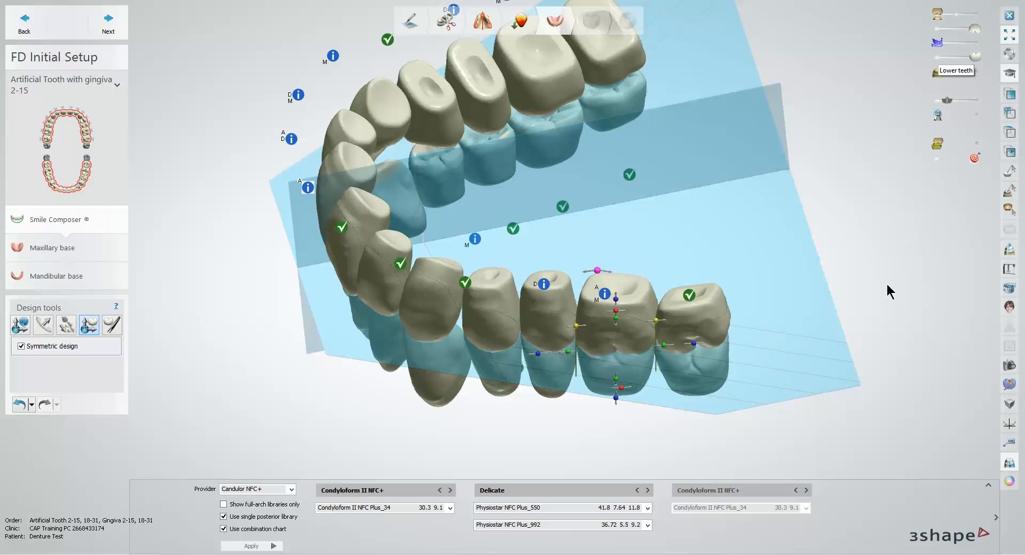
Step: Bring the upper left second premolar and then the upper left first molar to mesial contact
right_click_drag(884, 300, 919, 270)
right_click_drag(842, 304, 758, 260)
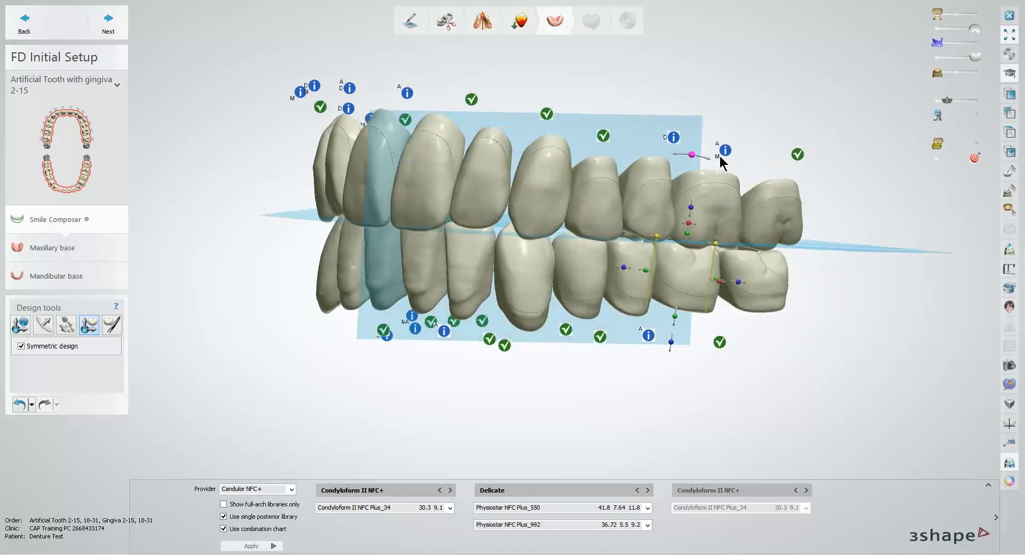
scroll(726, 162, "up", 4)
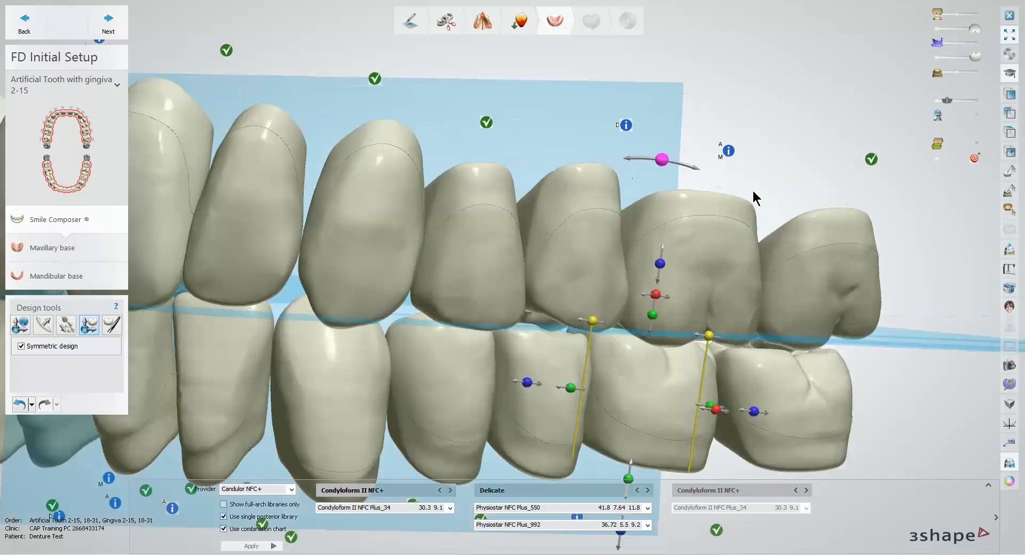
middle_click_drag(753, 184, 734, 177)
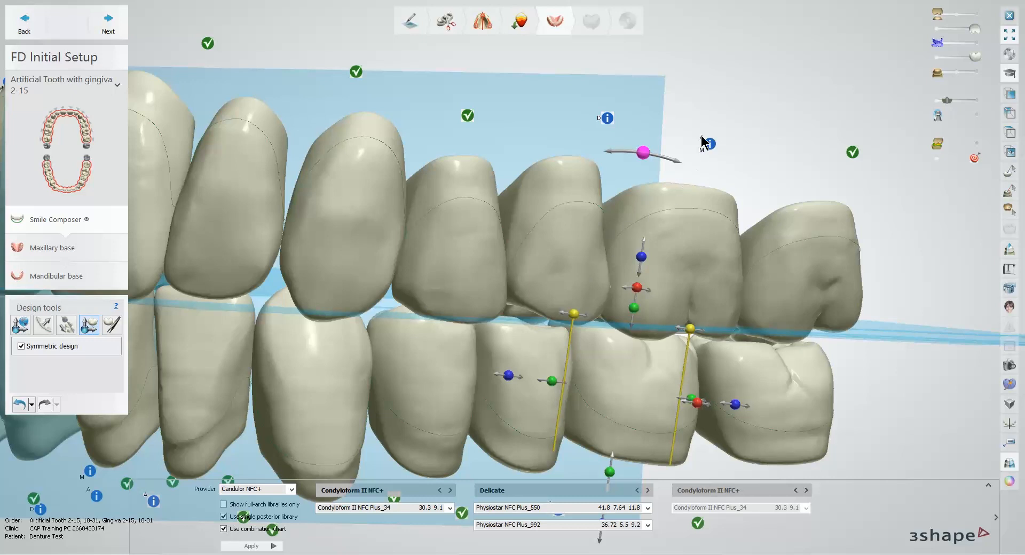
right_click_drag(682, 226, 647, 222)
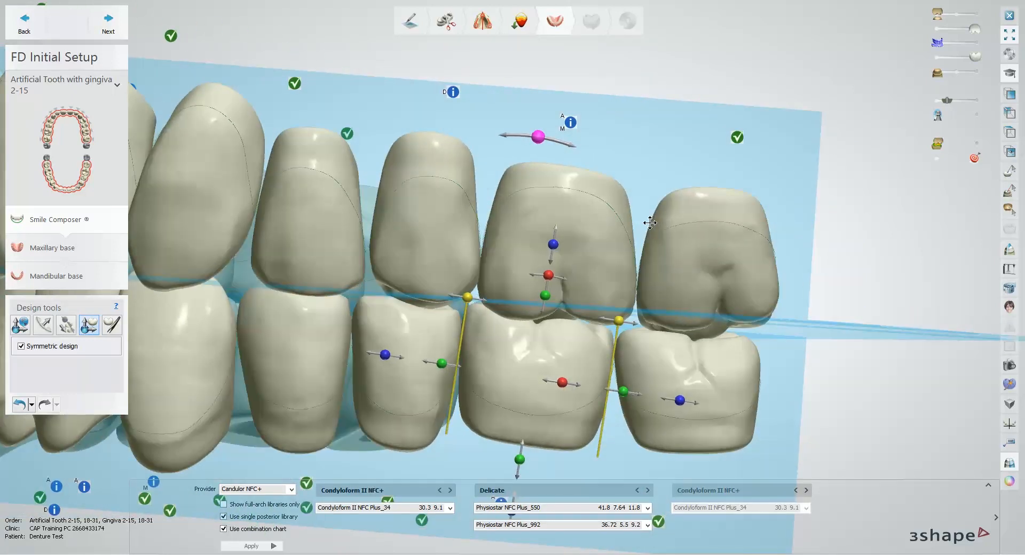
right_click(438, 237)
left_click(475, 241)
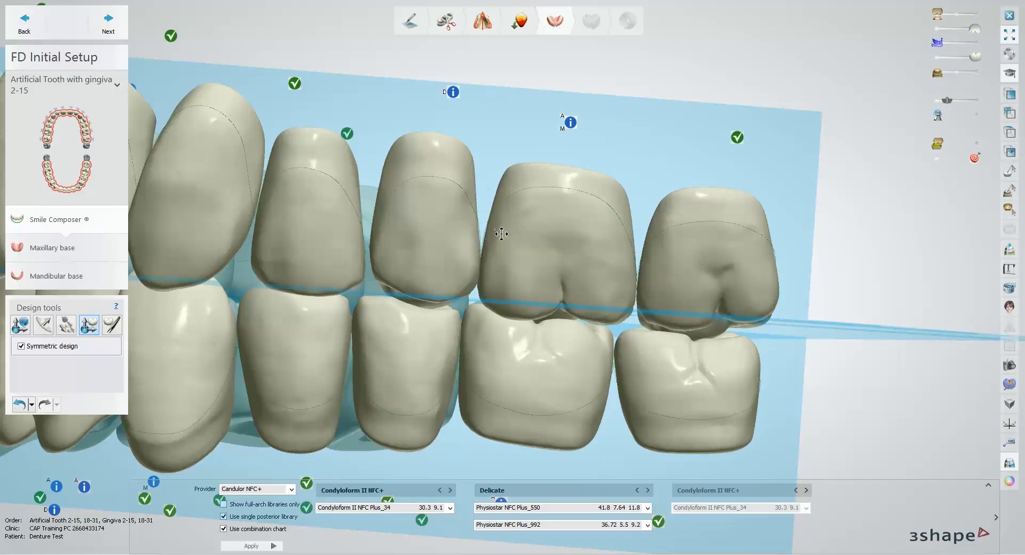
right_click(529, 234)
left_click(555, 250)
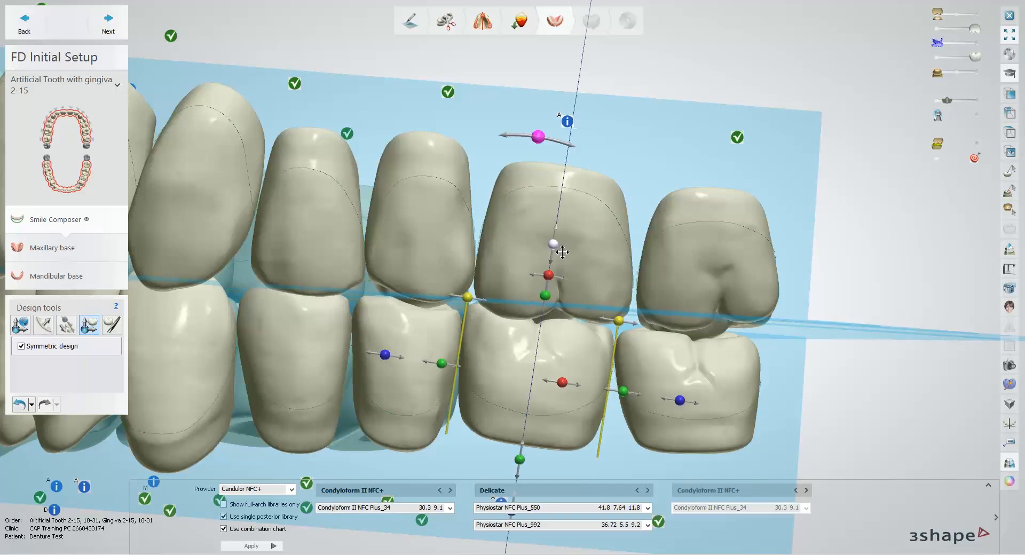
Step: Bring the upper left first molar to contact with its antagonist
right_click(516, 353)
right_click_drag(527, 268, 525, 268)
right_click(525, 268)
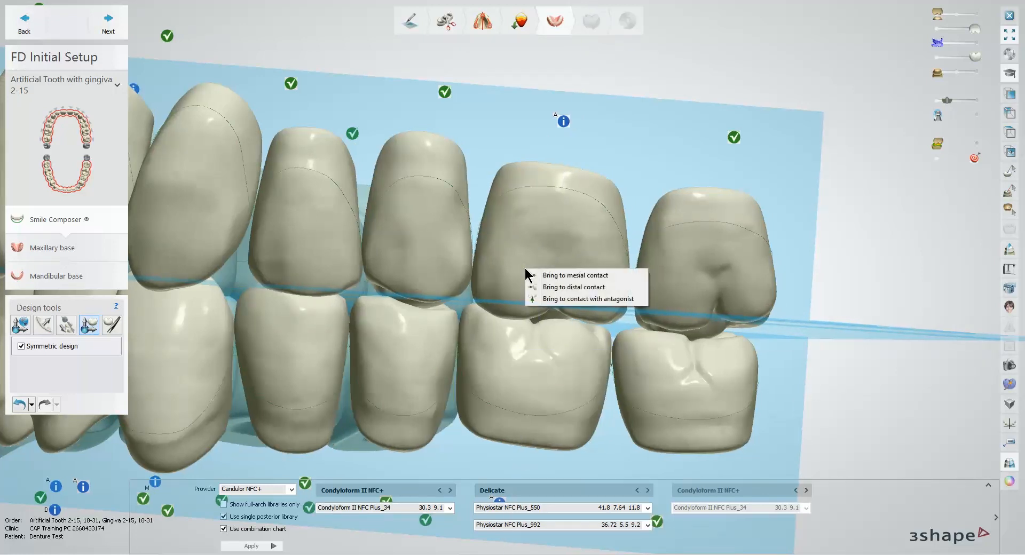
left_click(534, 296)
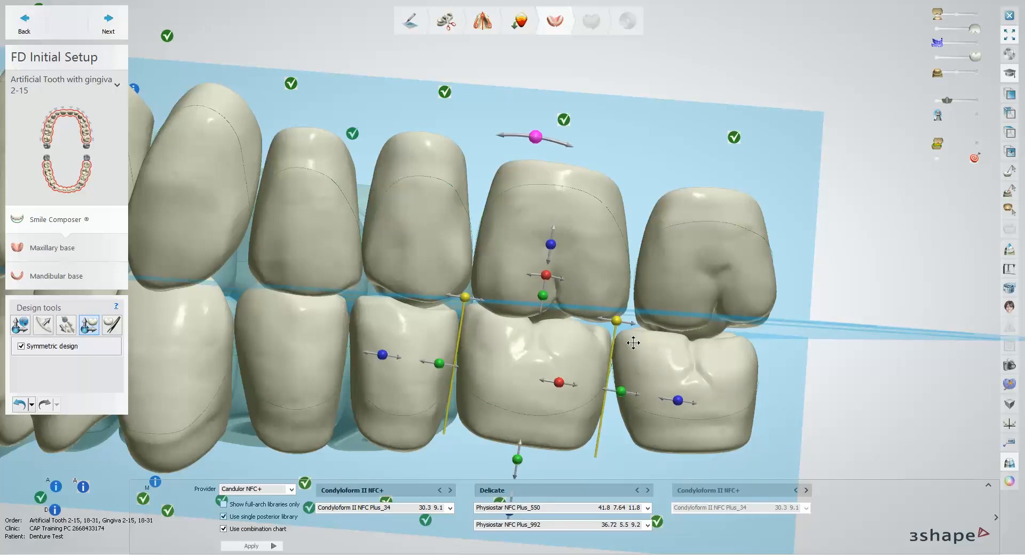
Step: Bring the upper left second molar to mesial contact with the first molar
scroll(647, 301, "down", 3)
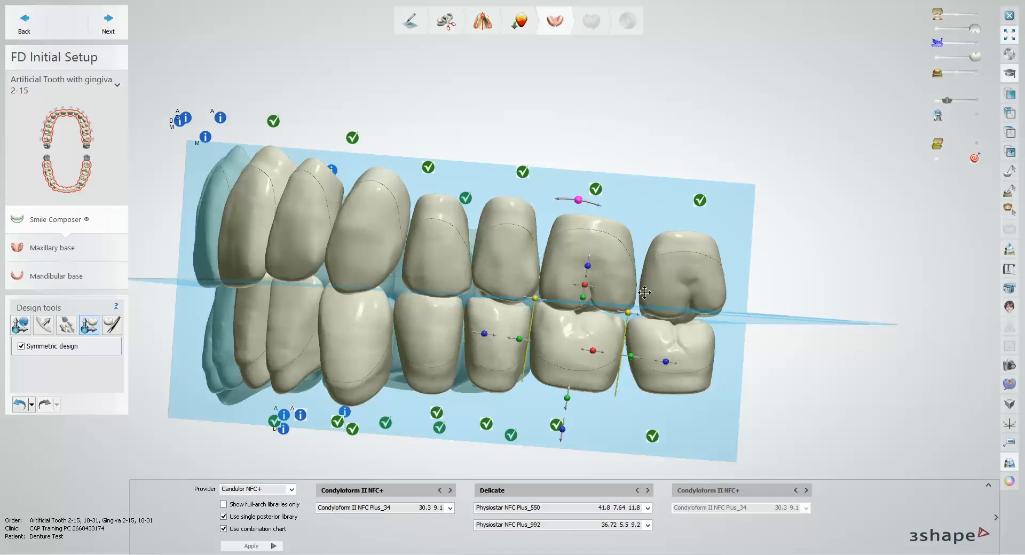
scroll(588, 177, "up", 1)
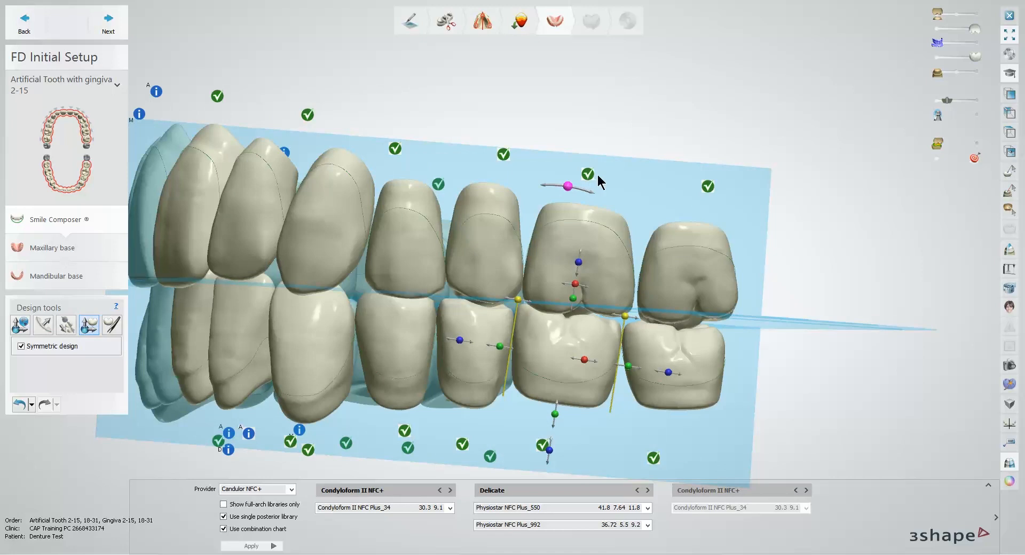
scroll(641, 302, "up", 3)
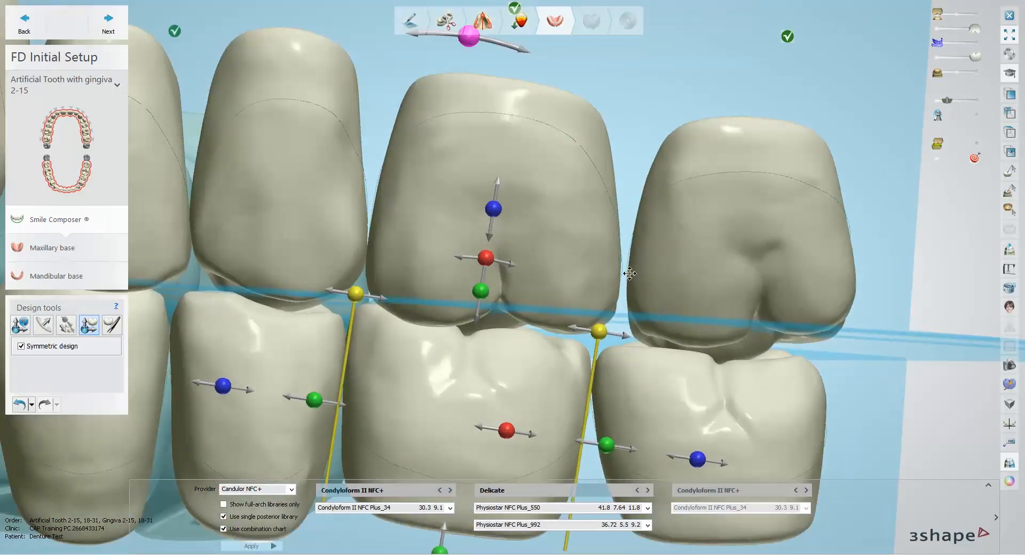
scroll(633, 270, "down", 3)
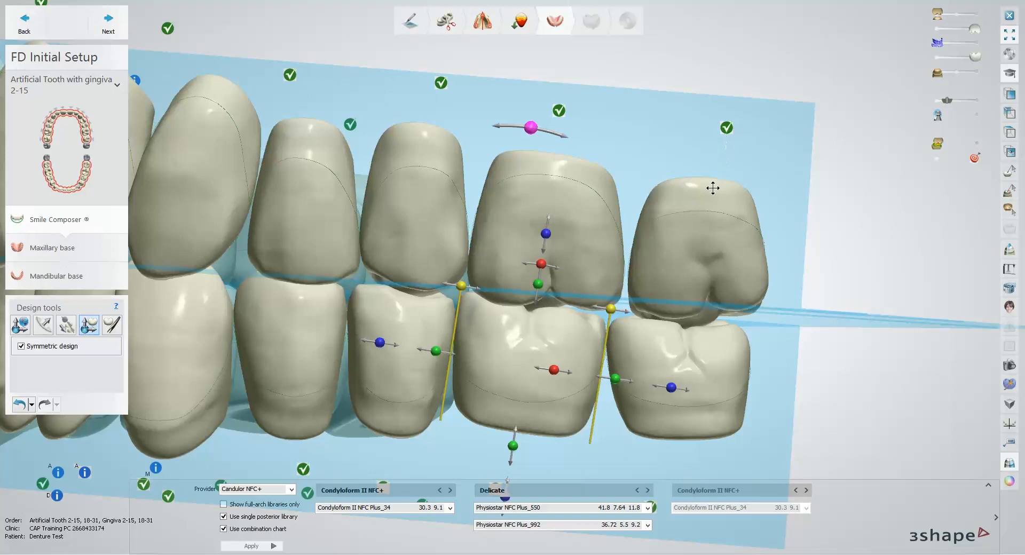
right_click(709, 226)
left_click(737, 234)
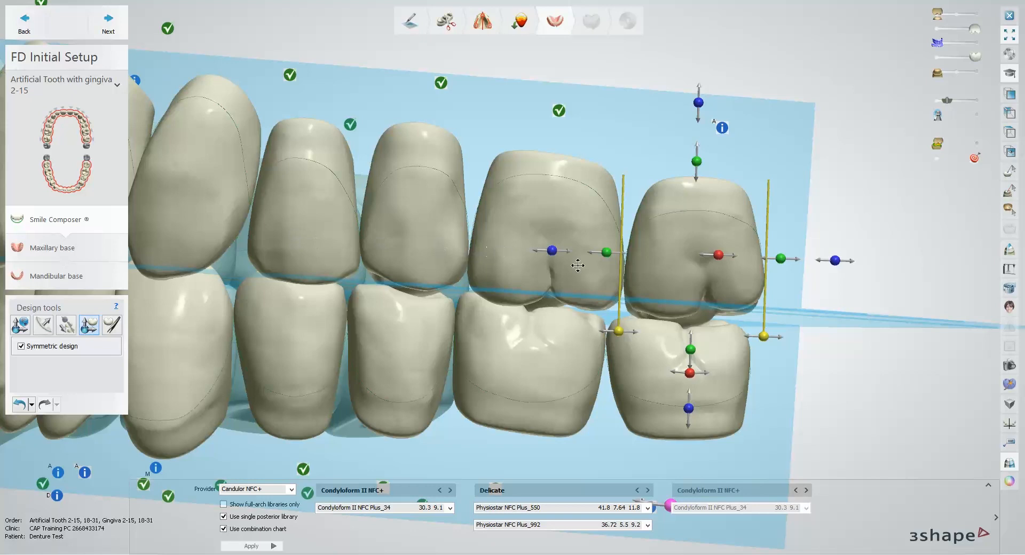
Step: Undo all changes made to the tooth setup and proceed to the maxillary base design
scroll(616, 260, "down", 5)
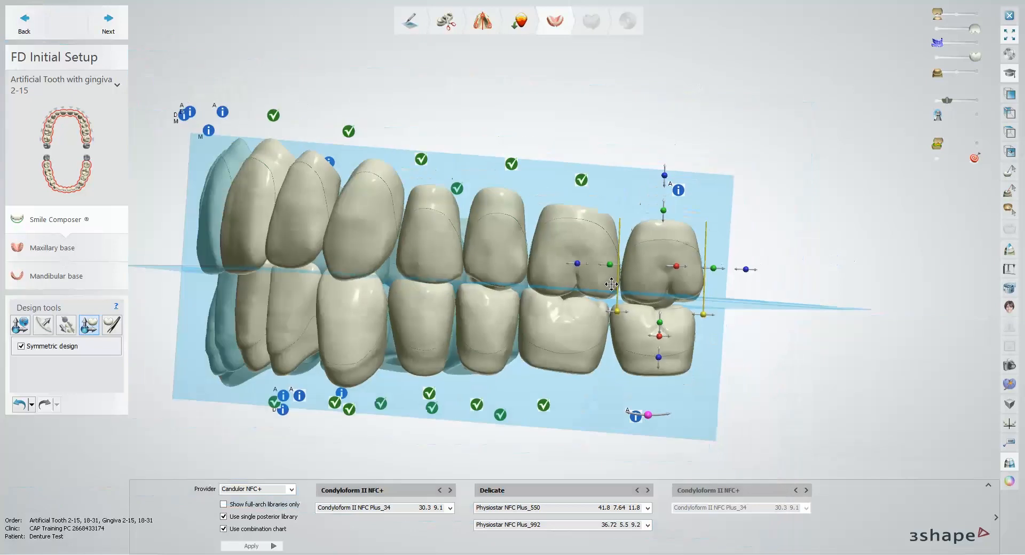
right_click_drag(476, 283, 554, 285)
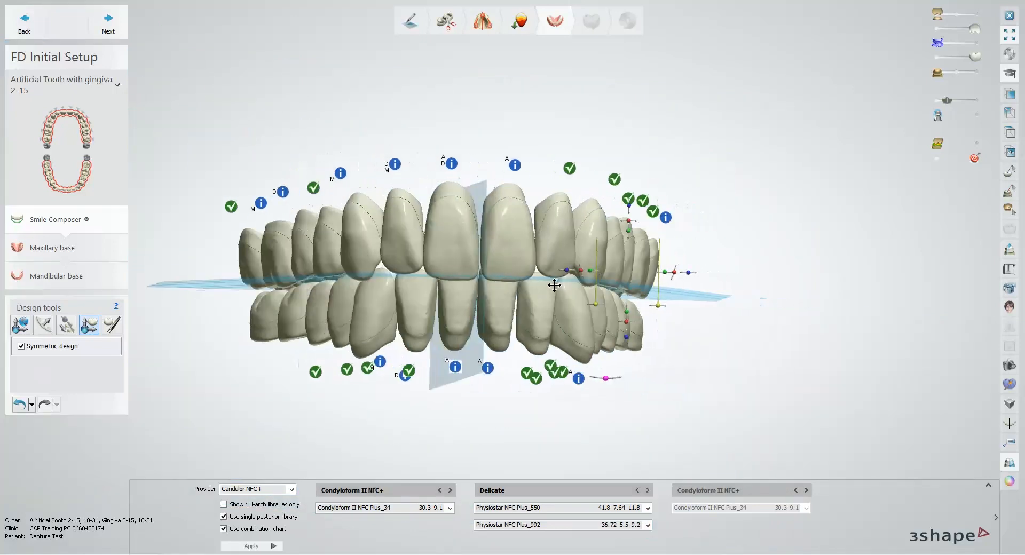
left_click(32, 404)
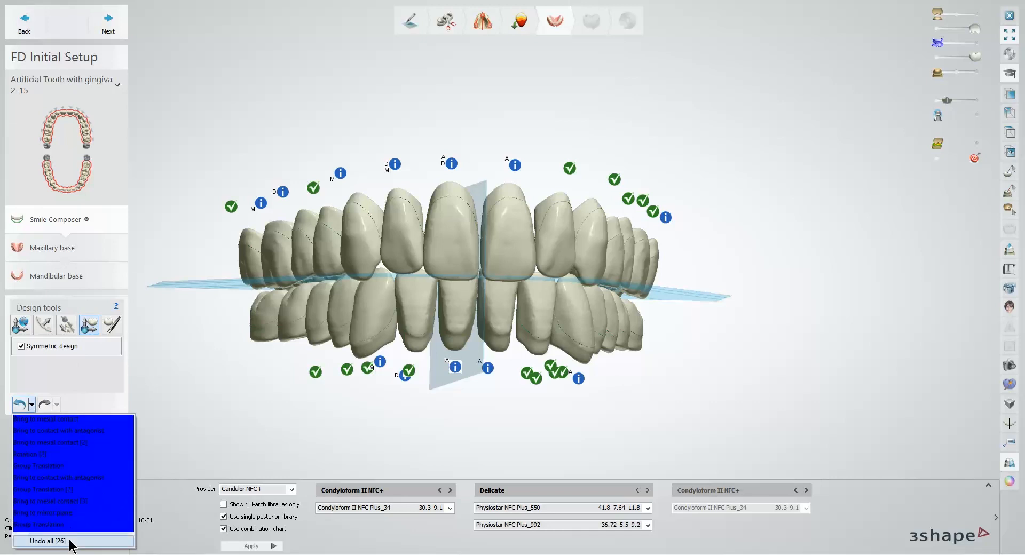
left_click(71, 542)
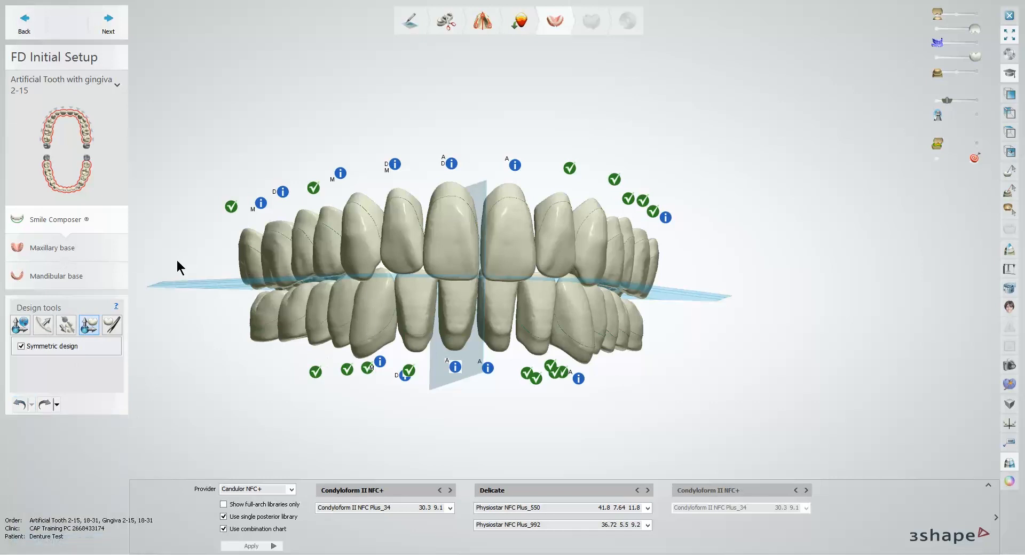
left_click(407, 237)
left_click(110, 28)
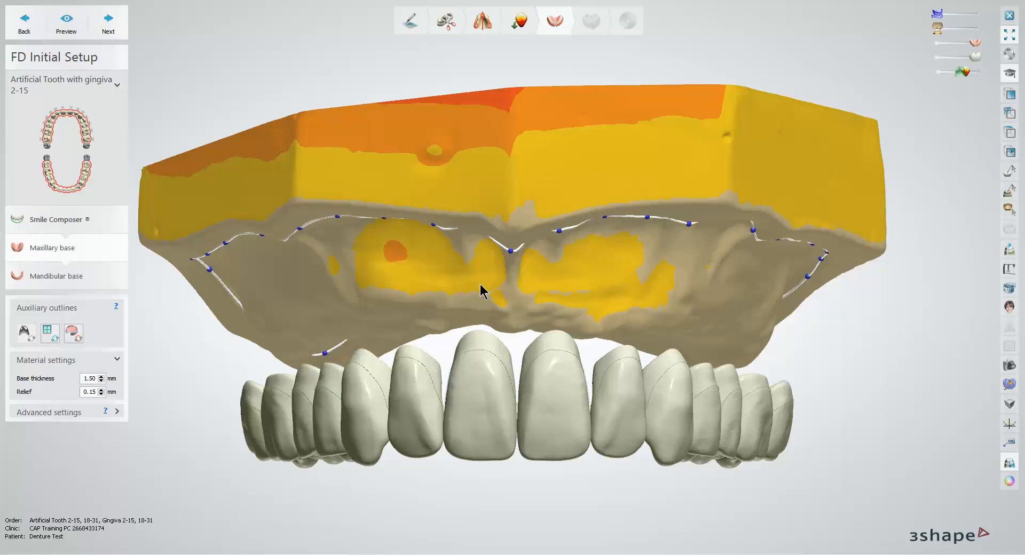
Step: Enable fast line editing for the maxillary base outline and redraw its right posterior buccal border closer to the teeth
right_click_drag(479, 285, 478, 214)
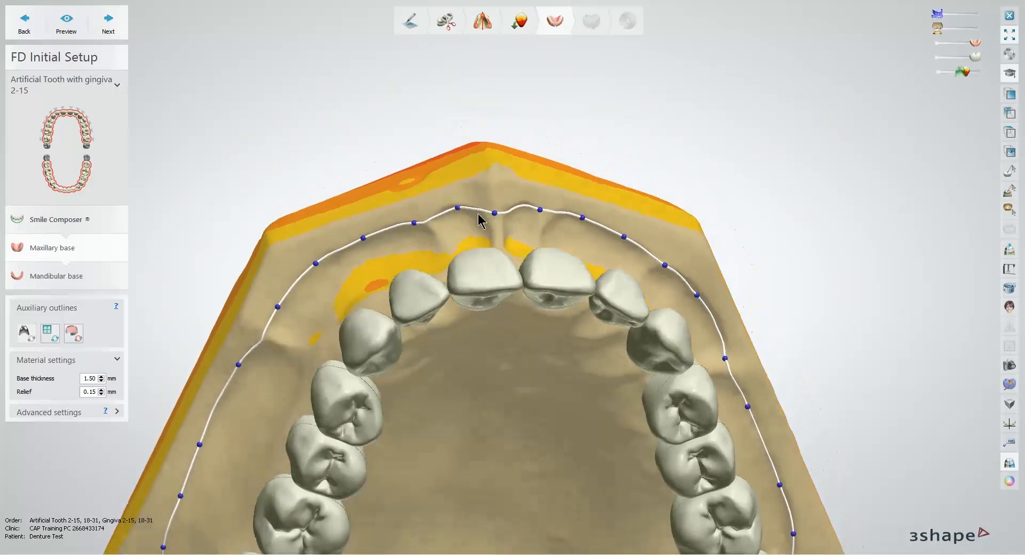
middle_click_drag(450, 225, 506, 162)
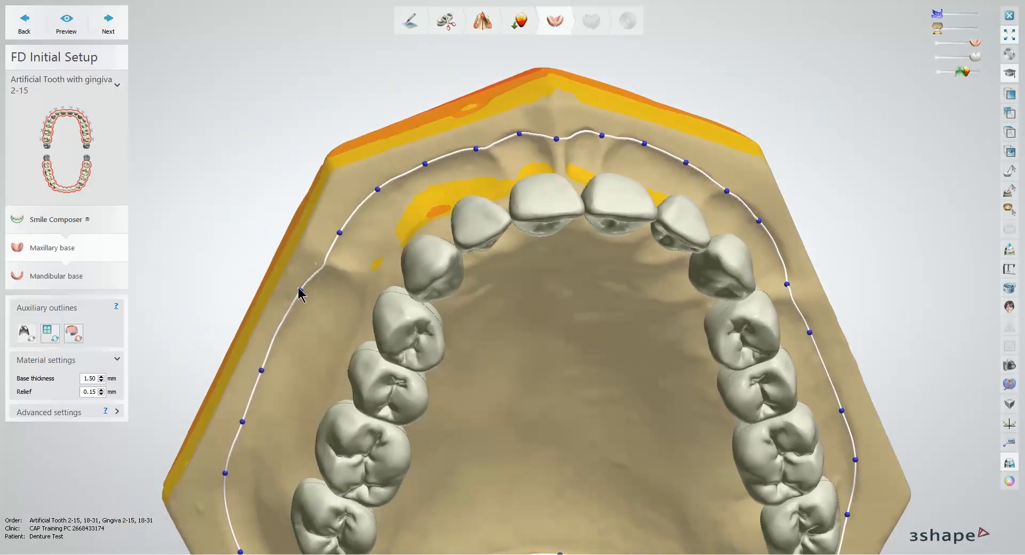
right_click_drag(318, 293, 379, 182)
scroll(369, 223, "up", 3)
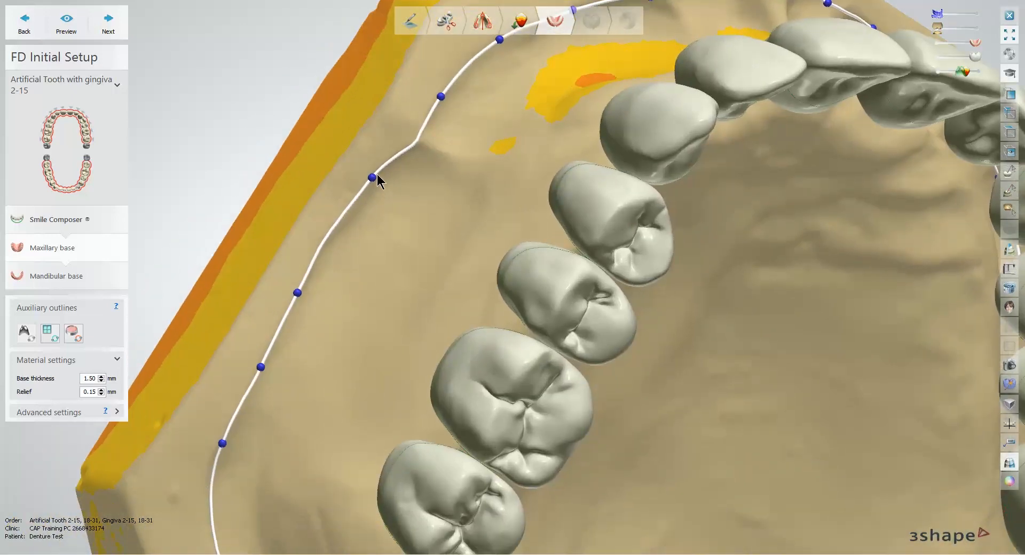
right_click(377, 174)
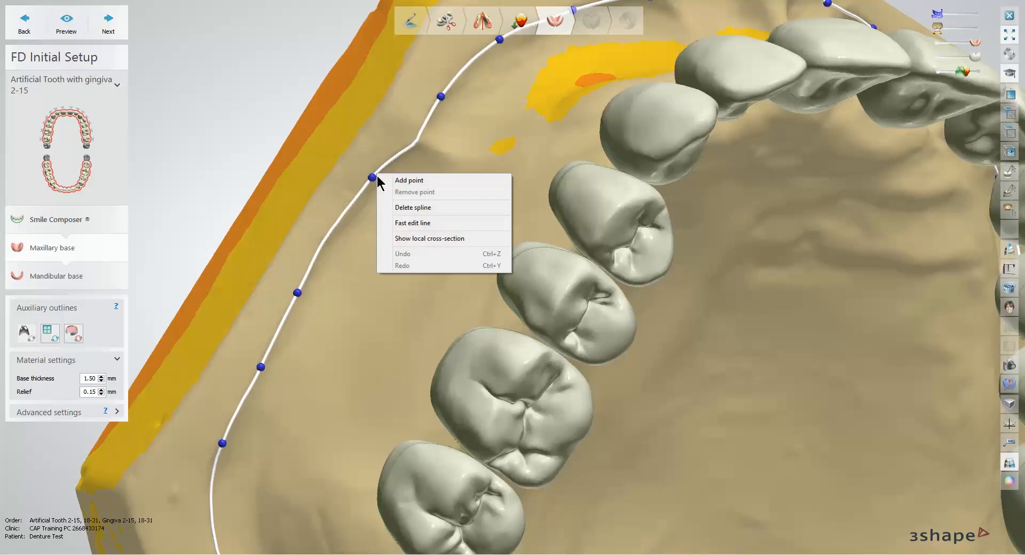
left_click(424, 225)
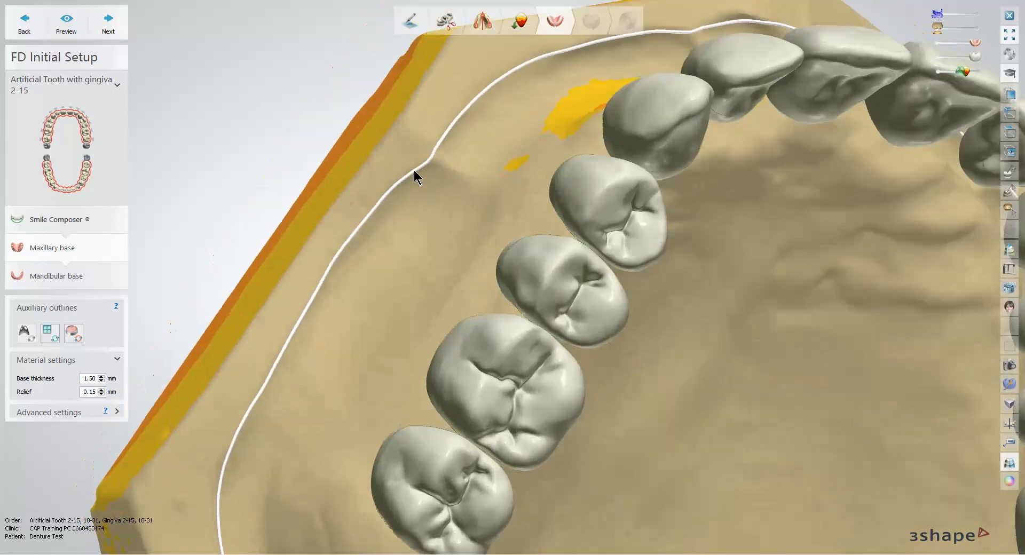
middle_click_drag(421, 174, 414, 117)
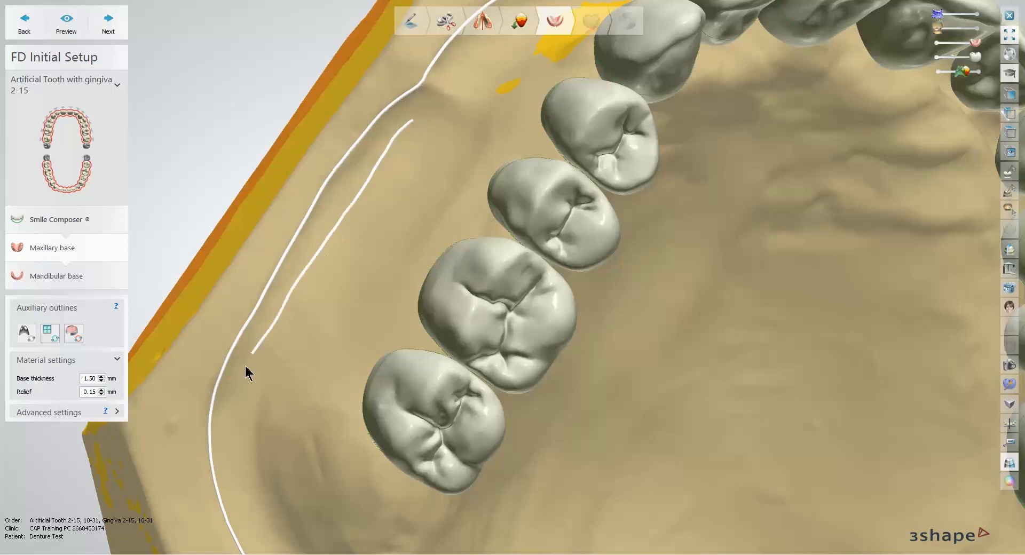
left_click_drag(227, 398, 227, 401)
Step: Redraw the maxillary outline to notch around the right buccal frenum and follow the right labial border down to the midline frenum
right_click_drag(424, 127, 438, 133)
middle_click_drag(438, 133, 375, 263)
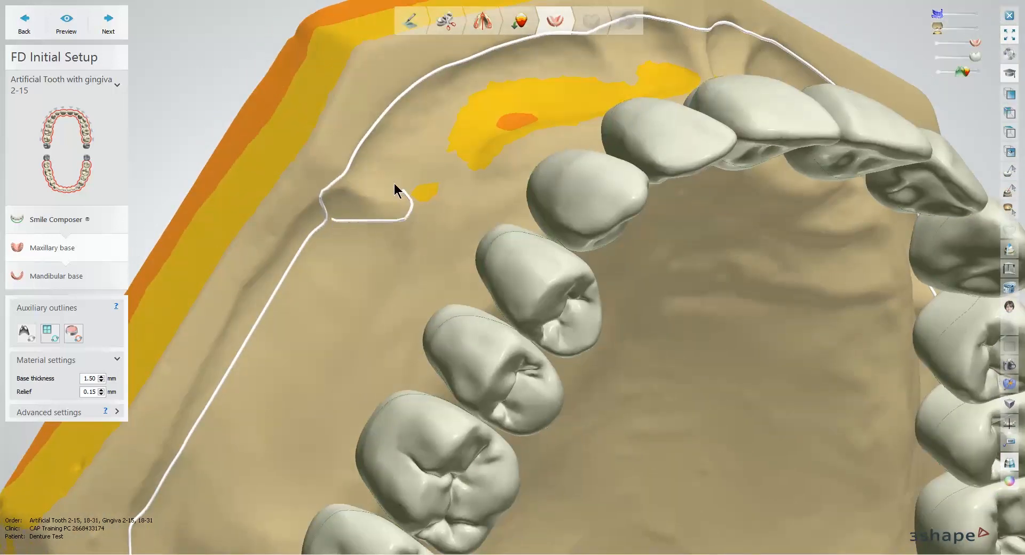
right_click_drag(482, 126, 283, 264)
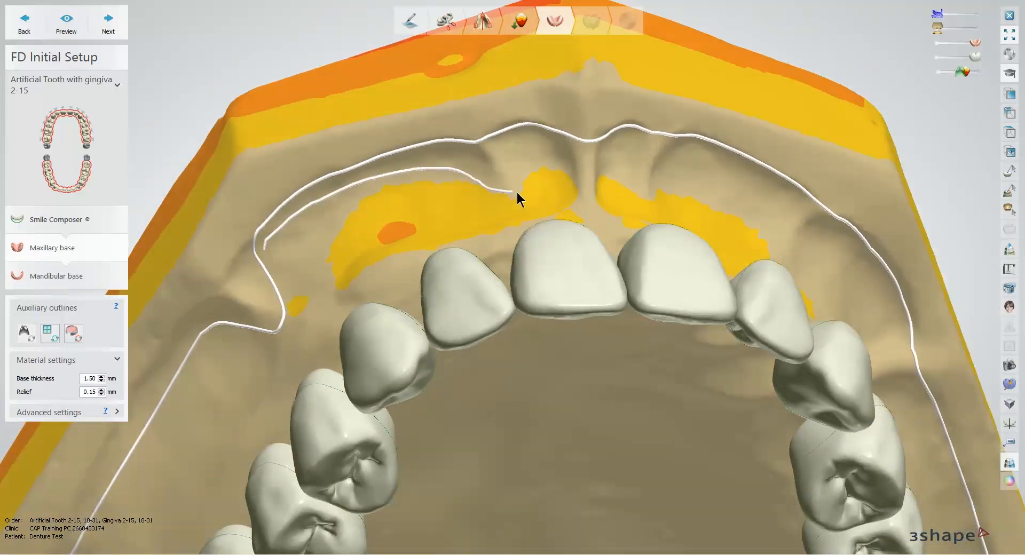
left_click_drag(589, 226, 591, 226)
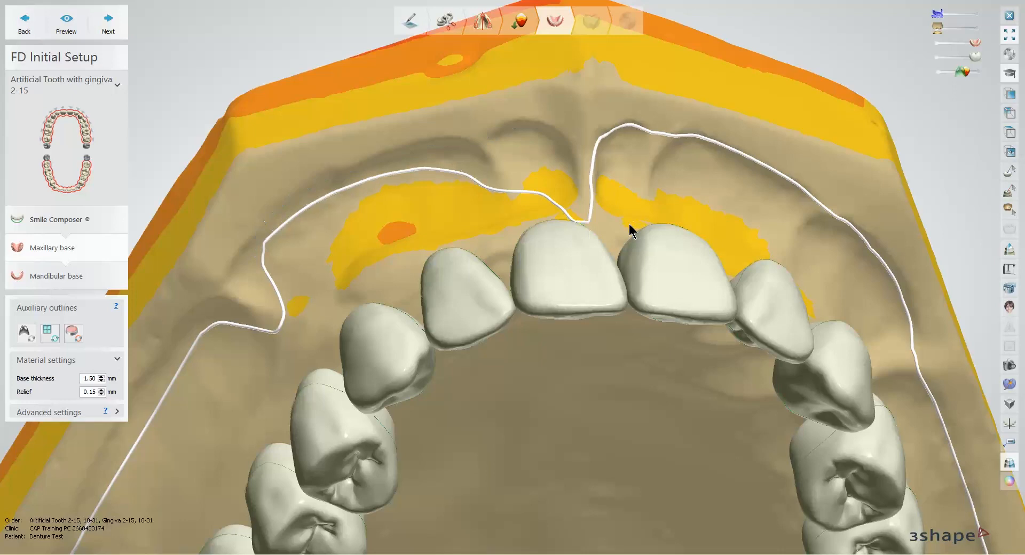
Step: Redraw the maxillary outline from the midline labial frenum up along the left anterior labial border
right_click_drag(629, 223, 617, 244)
left_click_drag(586, 214, 622, 213)
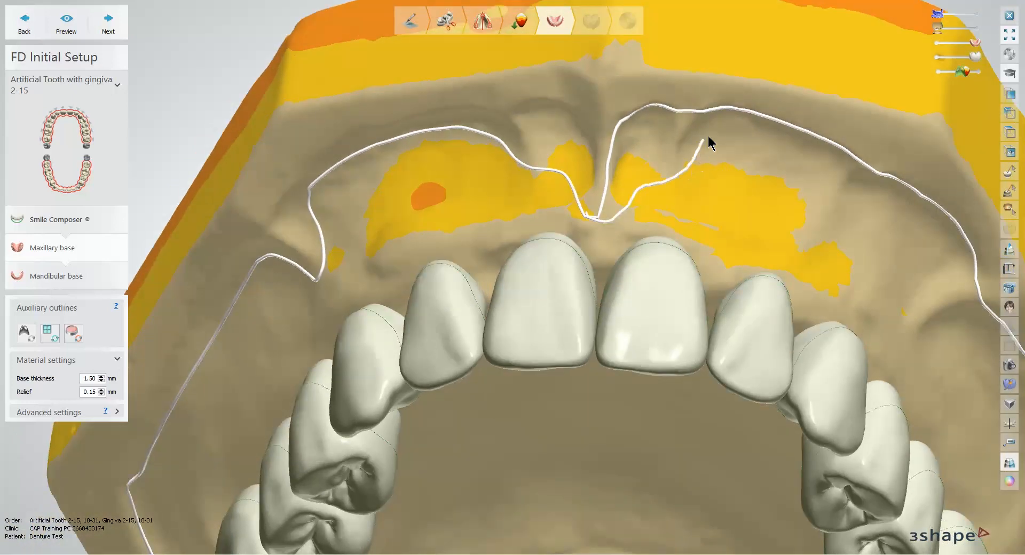
left_click_drag(724, 125, 721, 128)
mouse_move(703, 183)
right_mouse_down()
mouse_move(538, 238)
mouse_move(525, 256)
right_mouse_up()
mouse_move(558, 259)
left_mouse_down()
mouse_move(689, 374)
mouse_move(717, 385)
left_mouse_up()
Step: Notch the maxillary outline inward around the left buccal frenum
mouse_move(680, 341)
middle_mouse_down()
mouse_move(559, 198)
mouse_move(479, 128)
middle_mouse_up()
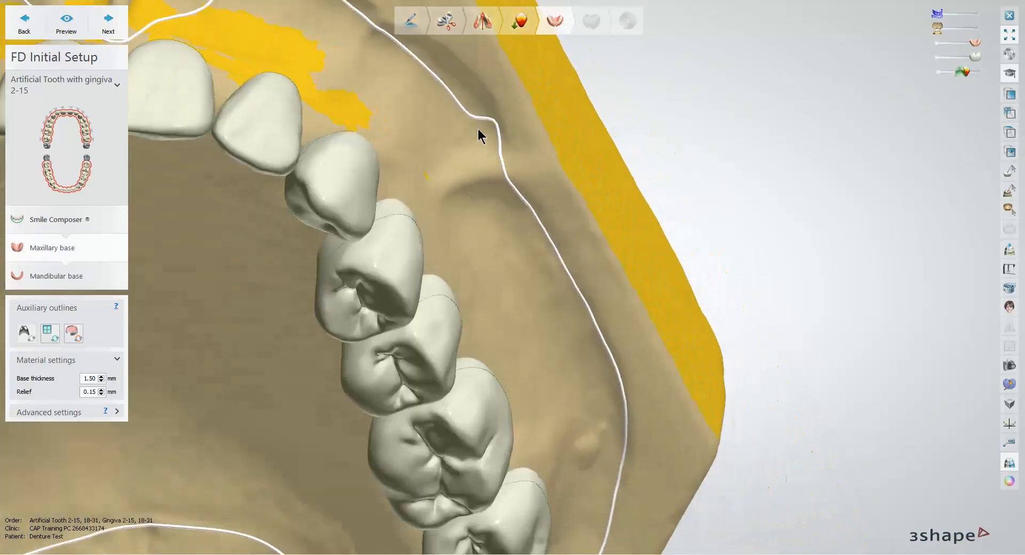
right_click_drag(469, 131, 510, 132)
left_click_drag(519, 129, 481, 208)
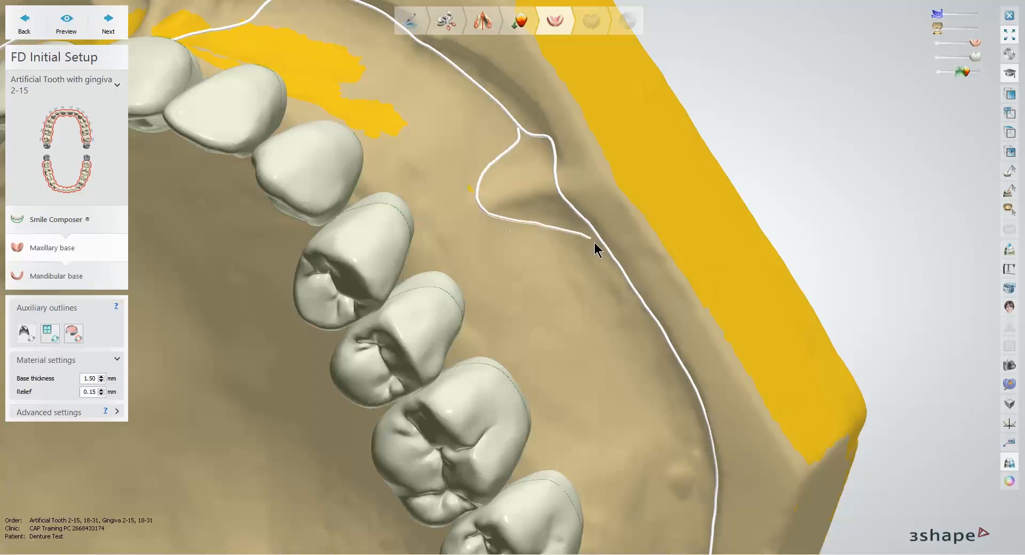
left_click_drag(594, 242, 593, 244)
Step: Redraw the maxillary outline farther inward behind the left molars, around the left tuberosity to the posterior palatal border
middle_click_drag(583, 251, 488, 94)
left_click_drag(489, 95, 599, 266)
left_click_drag(610, 309, 617, 320)
middle_click_drag(633, 296, 683, 161)
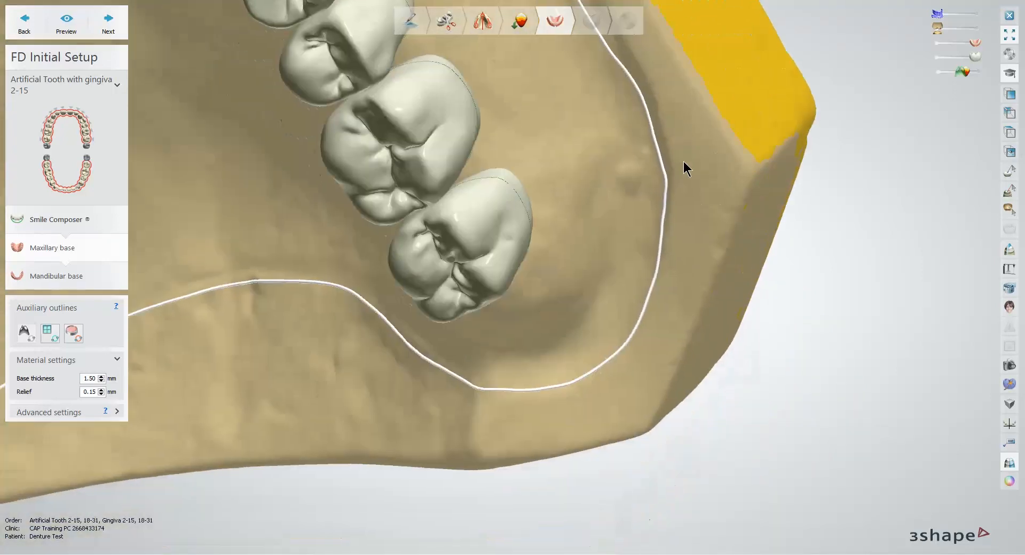
right_click_drag(684, 161, 661, 204)
scroll(661, 204, "down", 5)
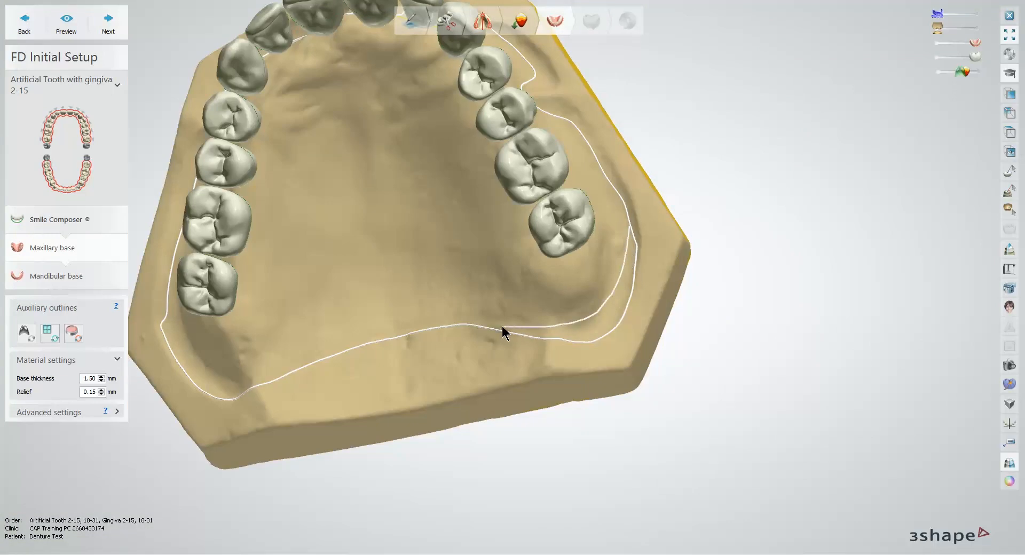
left_click_drag(502, 331, 508, 328)
Step: Redraw the maxillary outline closer to the arch around the right tuberosity, joining it to the posterior palatal border
mouse_move(555, 299)
middle_mouse_down()
mouse_move(668, 314)
mouse_move(671, 297)
middle_mouse_up()
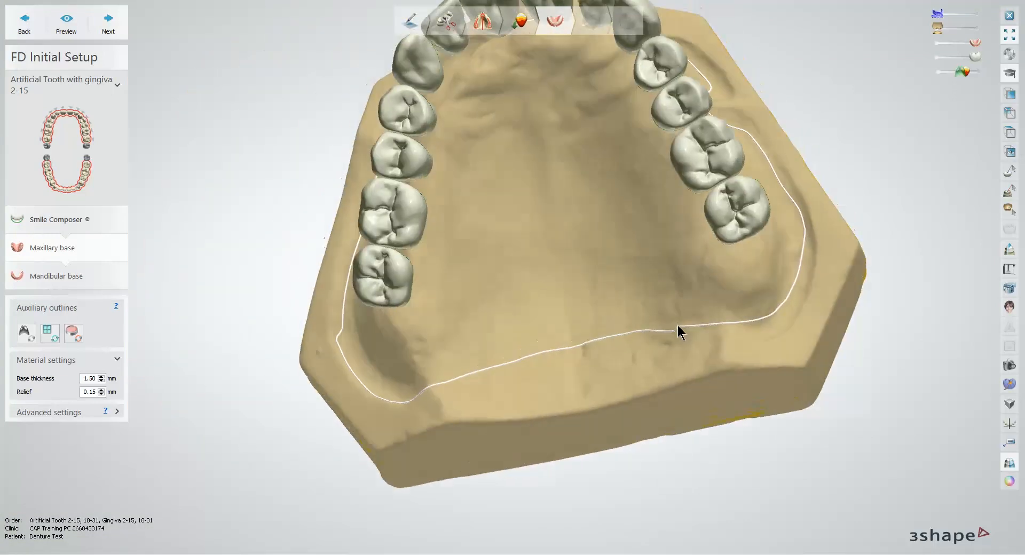
right_click_drag(364, 319, 380, 342)
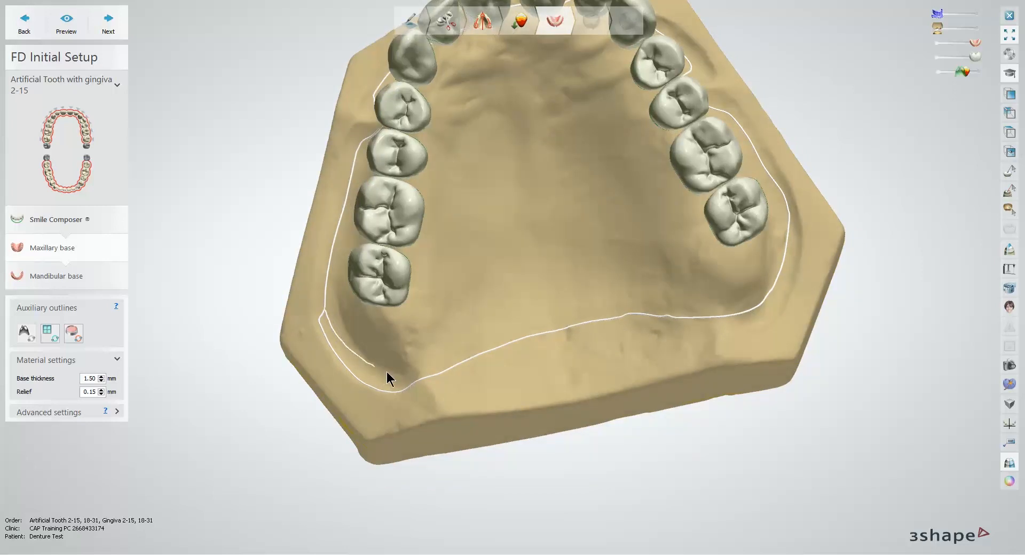
left_click_drag(412, 379, 415, 379)
right_click_drag(582, 288, 359, 439)
left_click_drag(381, 429, 392, 425)
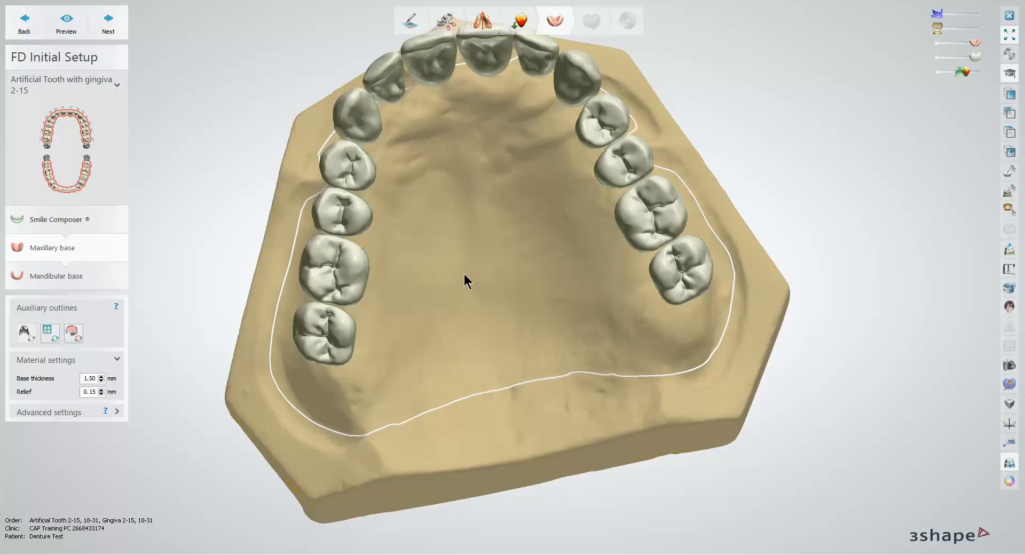
Step: Finish the maxillary base, accept the denture base drill compensation and proceed to the mandibular base design
left_click(84, 378)
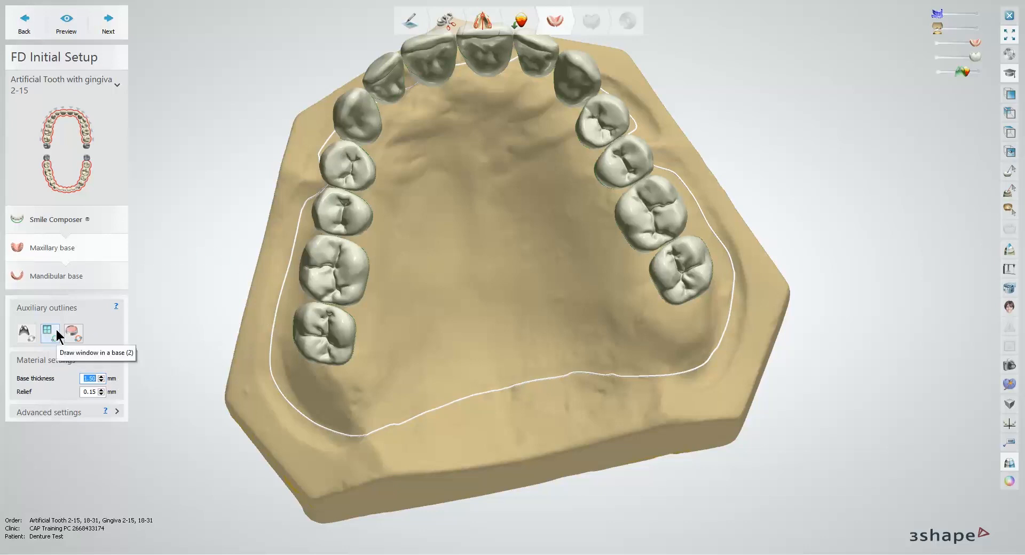
left_click(112, 27)
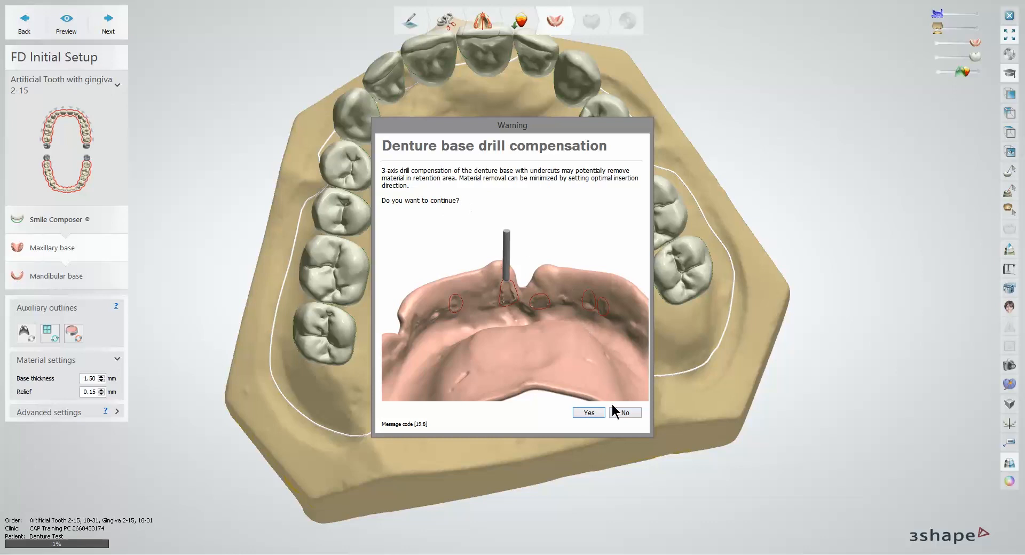
left_click(591, 413)
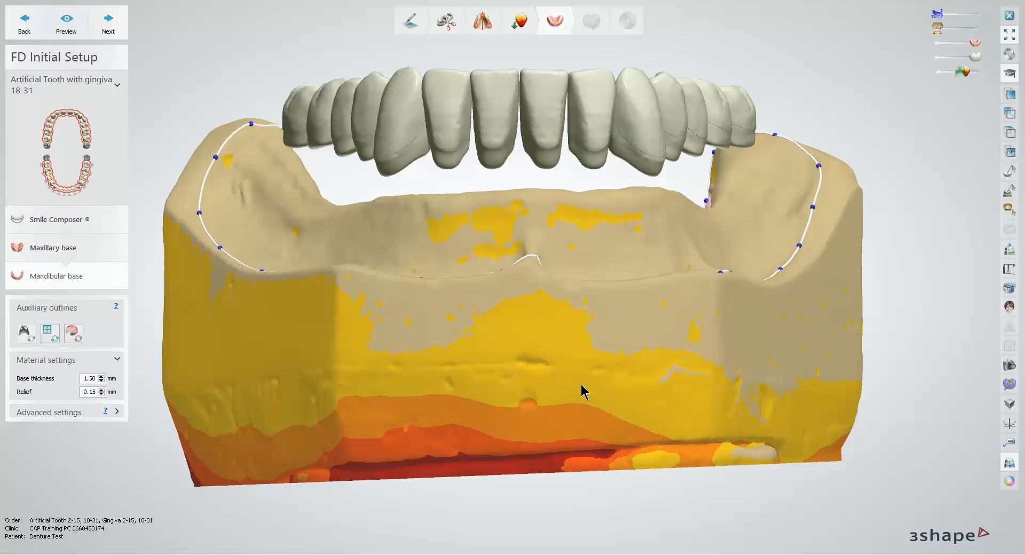
Step: Enable fast line editing for the mandibular base outline and redraw its right posterior buccal border farther inward
right_click_drag(510, 284, 494, 330)
right_click_drag(433, 285, 415, 347)
scroll(414, 348, "up", 5)
right_click(209, 286)
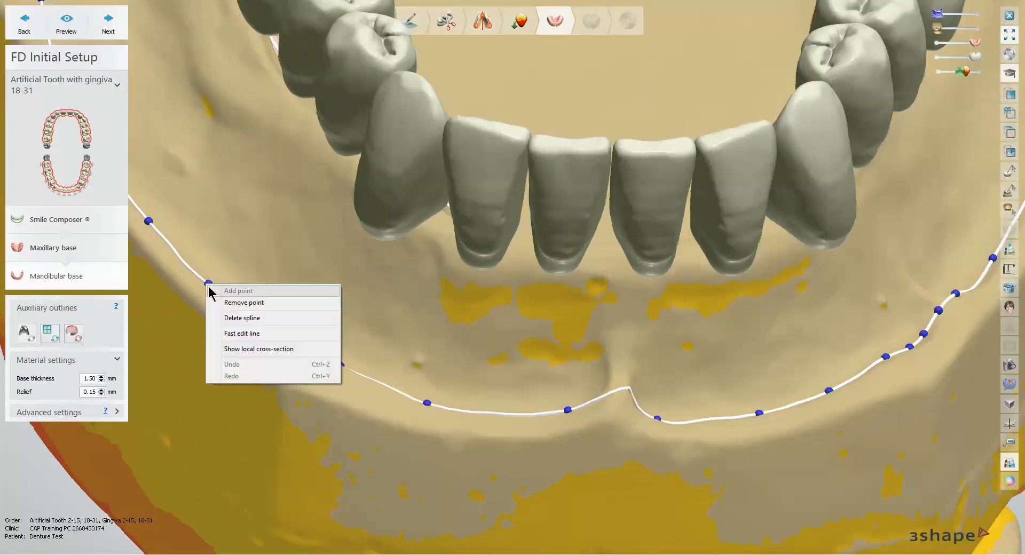
left_click(289, 334)
right_click_drag(336, 345, 445, 397)
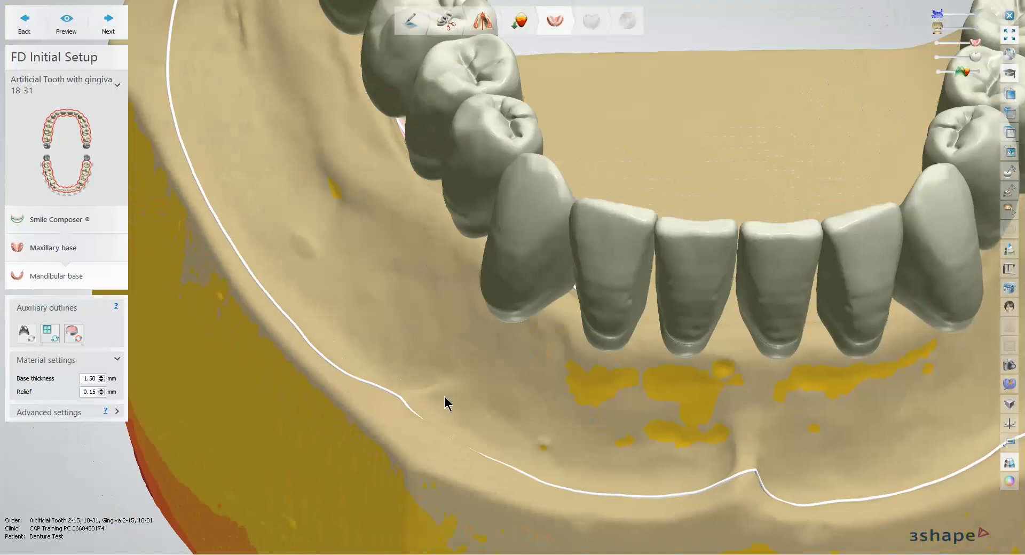
scroll(445, 396, "down", 3)
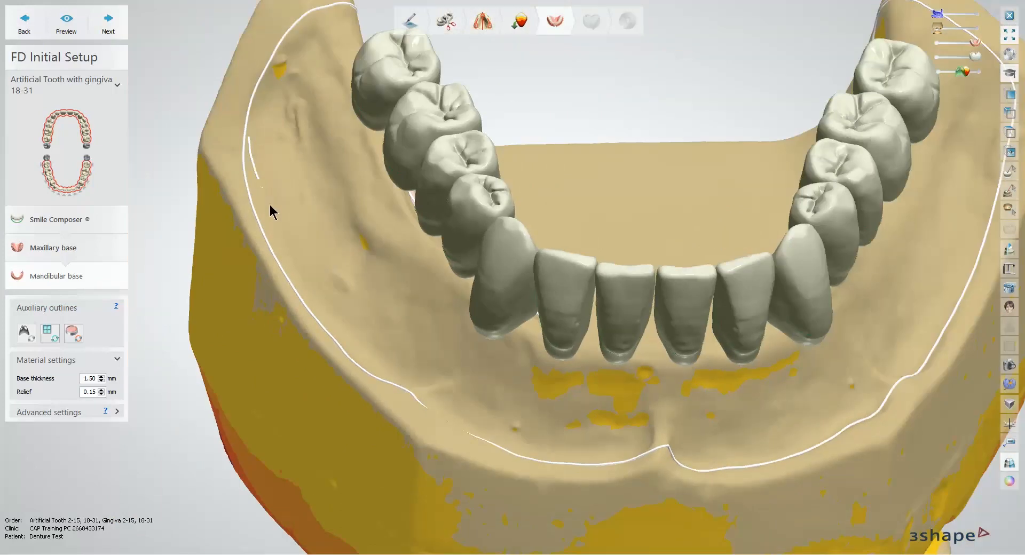
left_click_drag(405, 368, 415, 385)
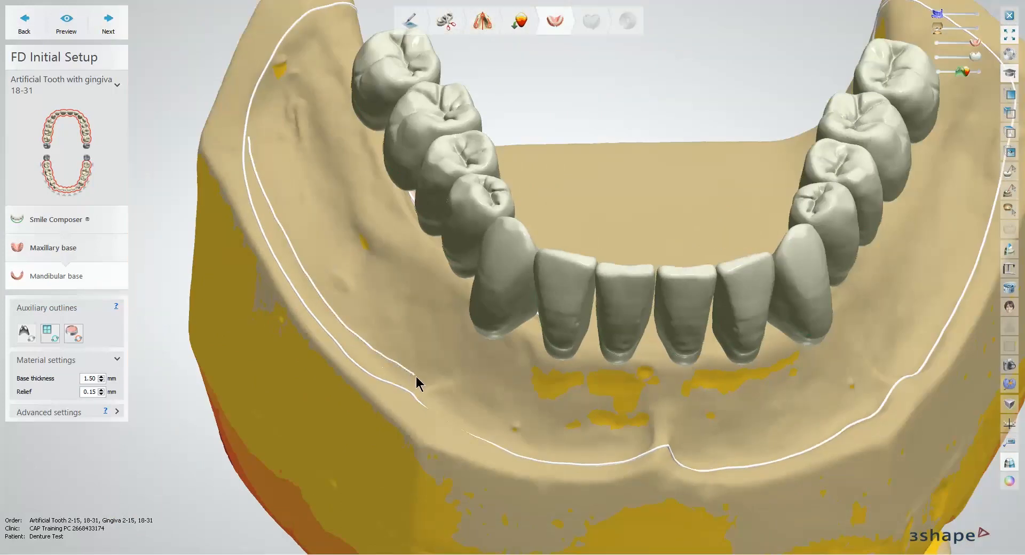
right_click_drag(357, 341, 343, 307)
Step: Notch the mandibular outline inward around the right buccal frenum and rejoin it to the anterior labial border
mouse_move(342, 306)
left_mouse_down()
mouse_move(374, 344)
mouse_move(427, 369)
left_mouse_up()
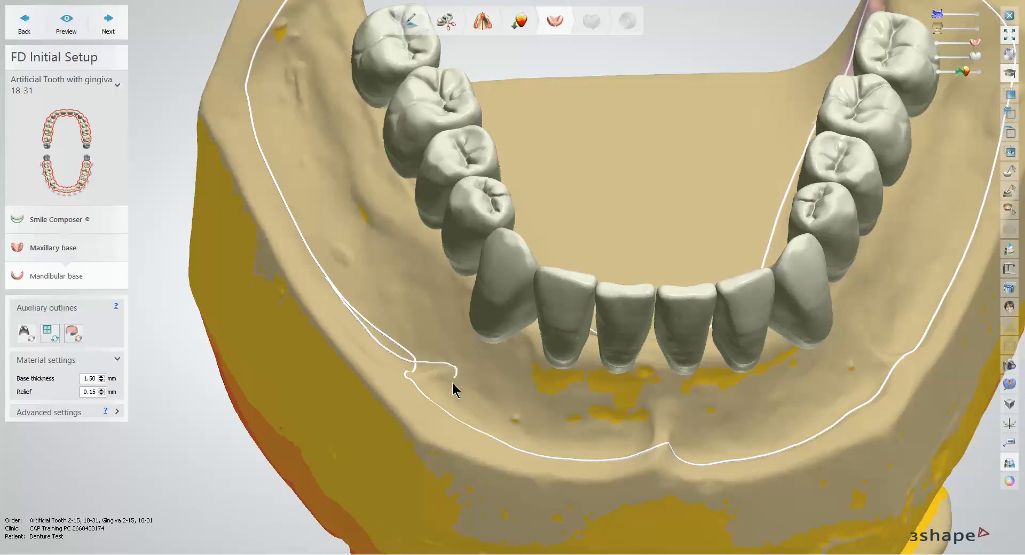
mouse_move(465, 402)
right_mouse_down()
mouse_move(286, 279)
mouse_move(266, 238)
right_mouse_up()
mouse_move(249, 214)
left_mouse_down()
mouse_move(310, 260)
mouse_move(447, 270)
left_mouse_up()
right_click_drag(446, 270, 453, 226)
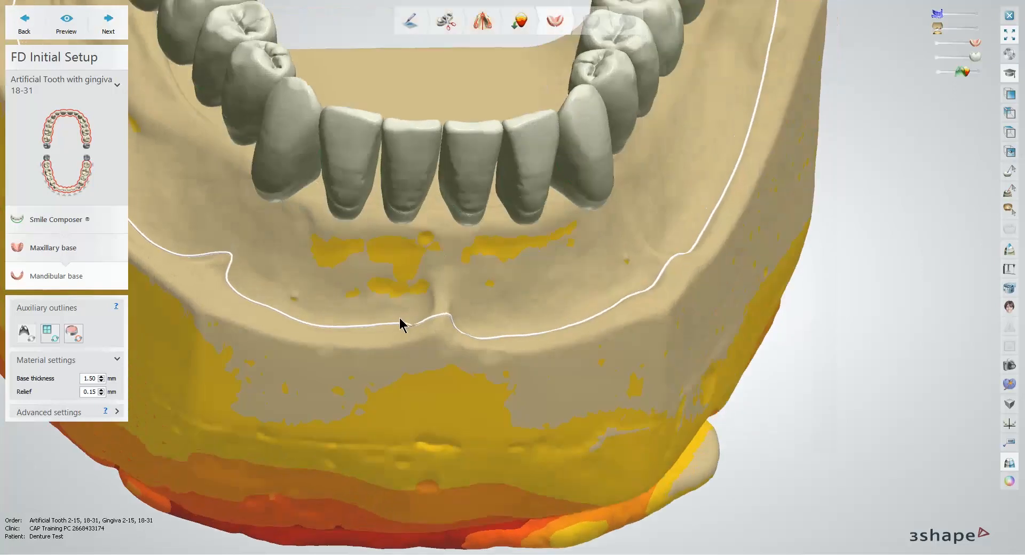
Step: Redraw the mandibular outline in a higher notch around the midline labial frenum
mouse_move(395, 318)
left_mouse_down()
mouse_move(444, 267)
mouse_move(474, 332)
left_mouse_up()
mouse_move(472, 334)
right_mouse_down()
mouse_move(691, 281)
mouse_move(588, 360)
right_mouse_up()
middle_click_drag(586, 354, 567, 370)
left_click_drag(378, 391, 398, 400)
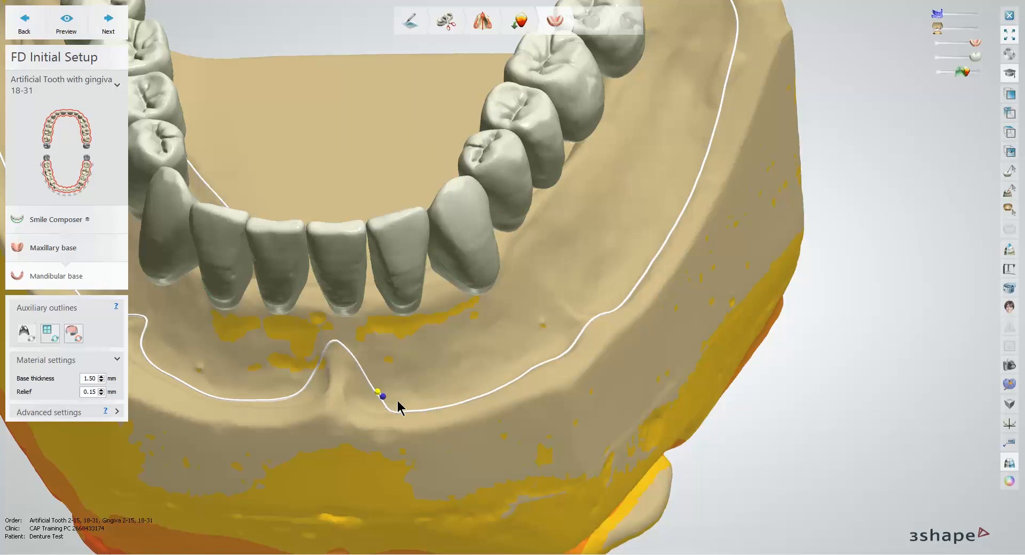
Step: Notch the mandibular outline around the left buccal frenum and redraw the left posterior buccal border behind it farther inward
mouse_move(458, 393)
left_mouse_down()
mouse_move(550, 331)
mouse_move(551, 299)
mouse_move(610, 287)
mouse_move(617, 301)
left_mouse_up()
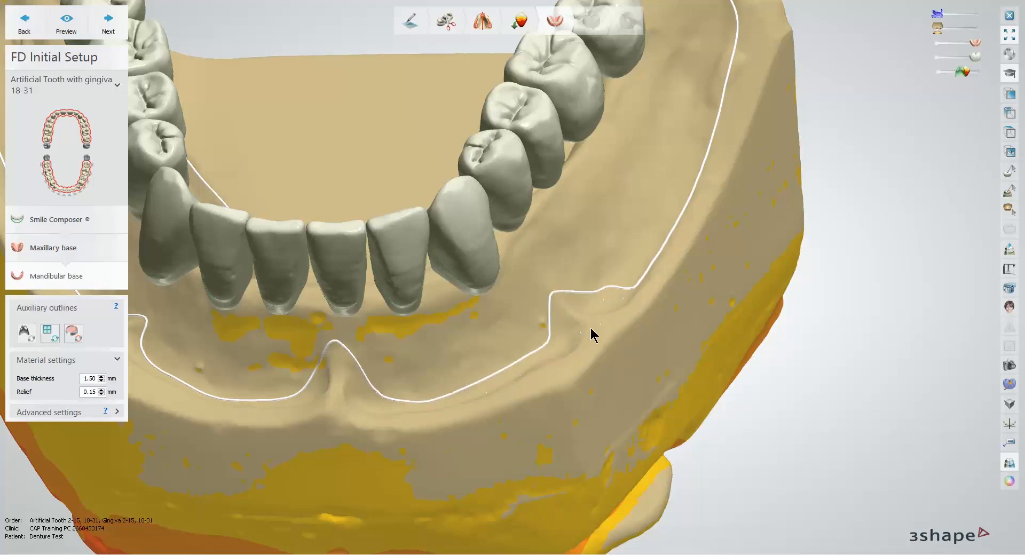
left_click_drag(549, 317, 553, 334)
middle_click_drag(608, 286, 559, 372)
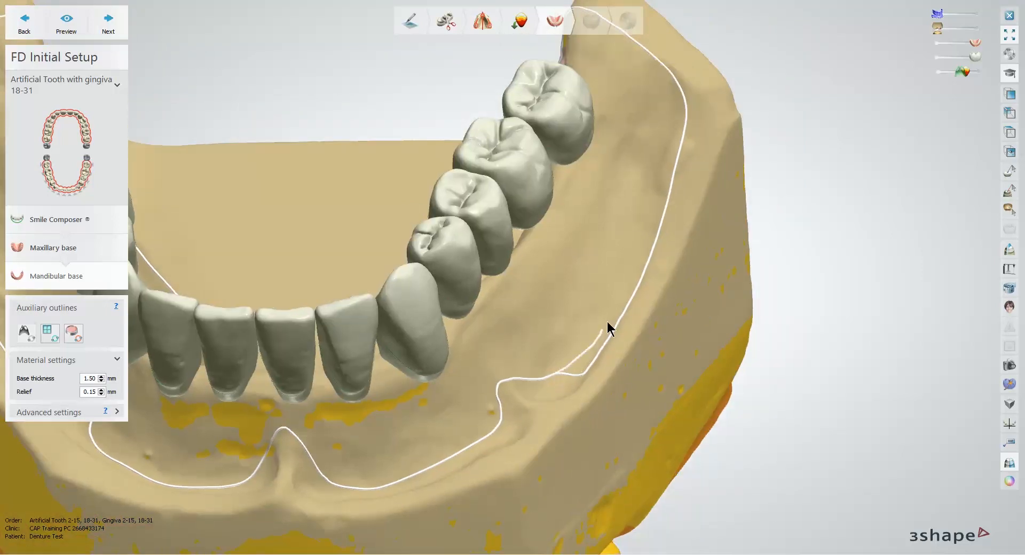
left_click_drag(665, 185, 667, 183)
Step: Redraw the mandibular outline from the left retromolar area down along the left lingual border
right_click_drag(648, 245, 643, 320)
mouse_move(563, 254)
left_mouse_down()
mouse_move(570, 203)
mouse_move(540, 162)
mouse_move(463, 112)
left_mouse_up()
right_click_drag(443, 172, 408, 150)
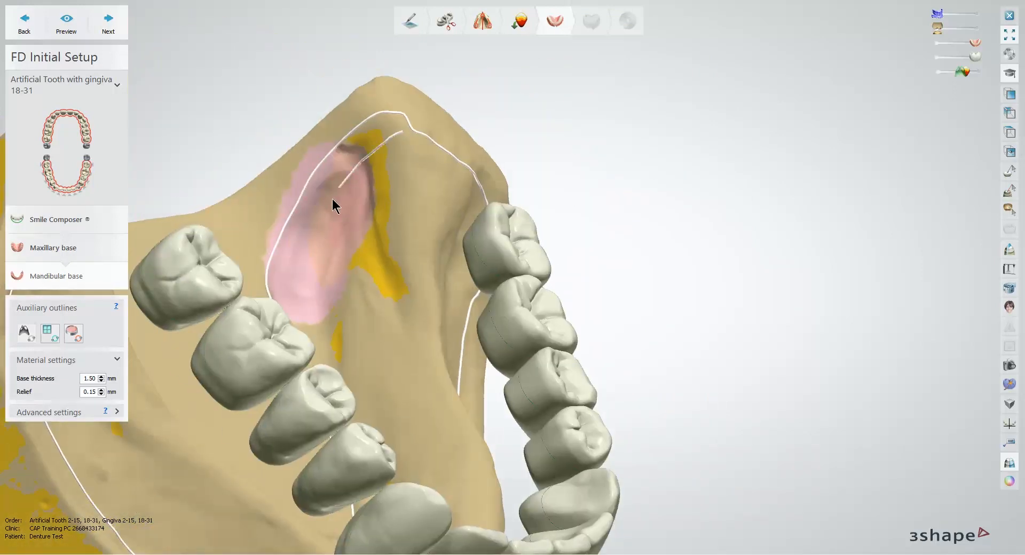
right_click_drag(283, 303, 366, 292)
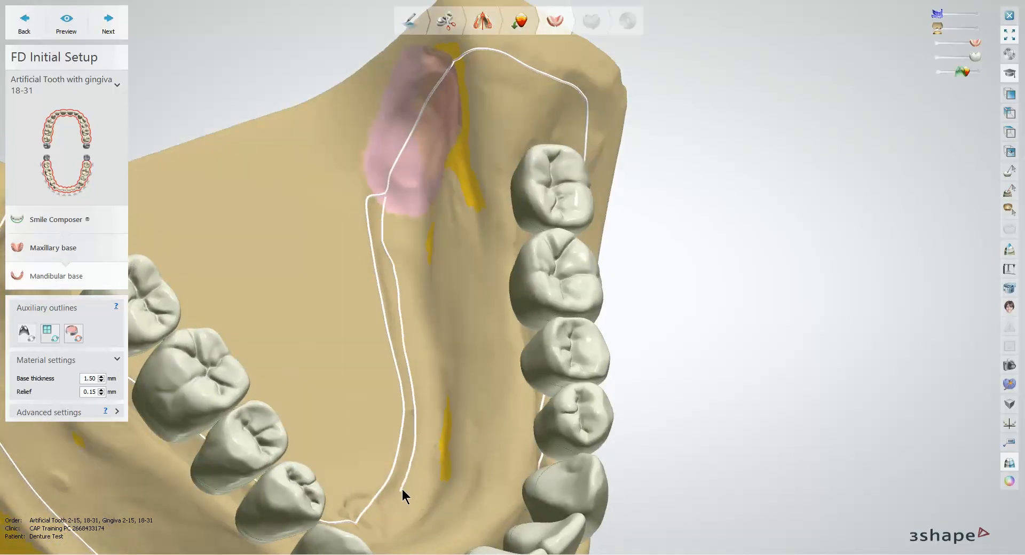
right_click_drag(403, 489, 396, 219)
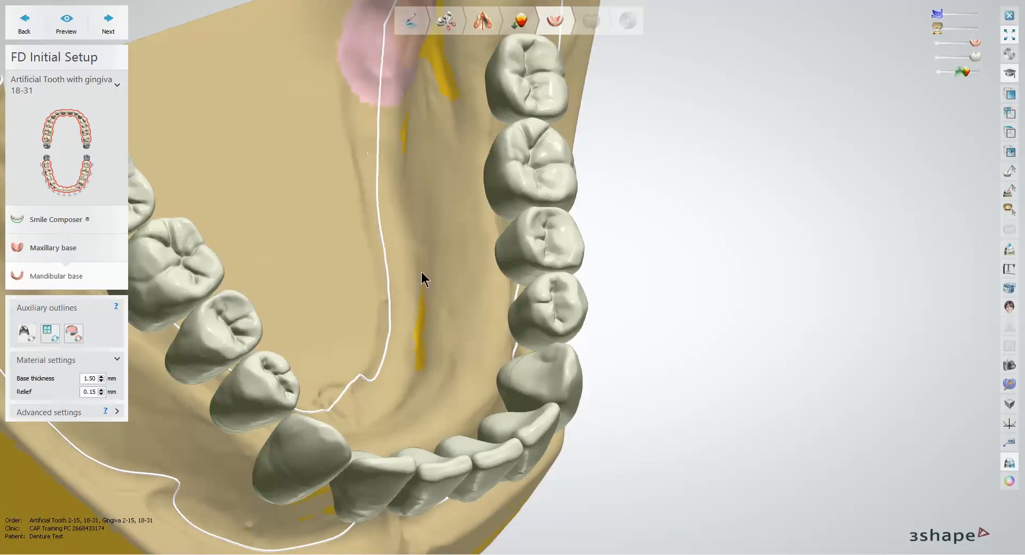
Step: Redraw the mandibular outline around the anterior lingual area and back along the right lingual border to the retromolar area
right_click_drag(422, 278, 449, 144)
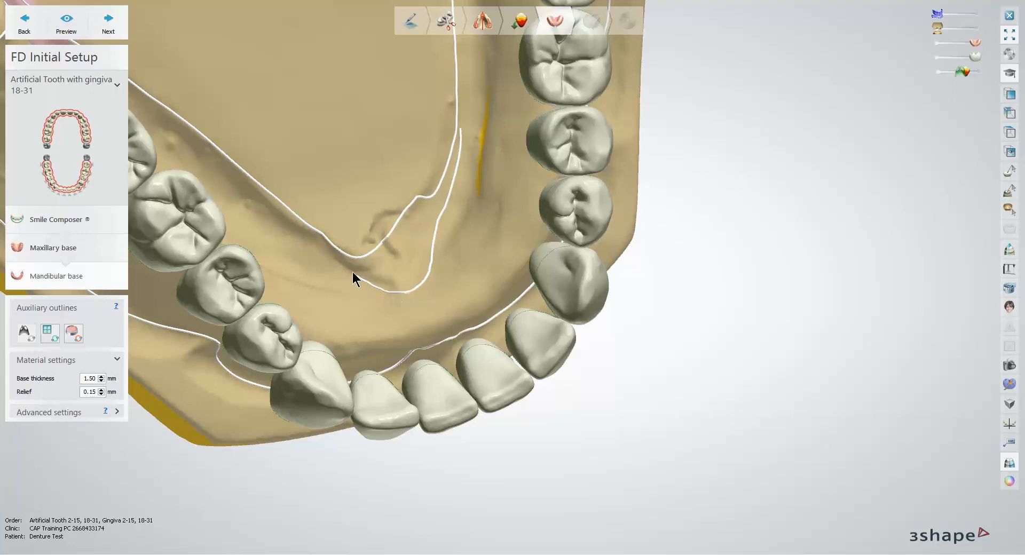
mouse_move(354, 259)
right_mouse_down()
mouse_move(559, 295)
mouse_move(675, 346)
mouse_move(657, 347)
mouse_move(674, 339)
right_mouse_up()
mouse_move(751, 370)
left_mouse_down()
mouse_move(593, 281)
mouse_move(527, 208)
mouse_move(398, 124)
left_mouse_up()
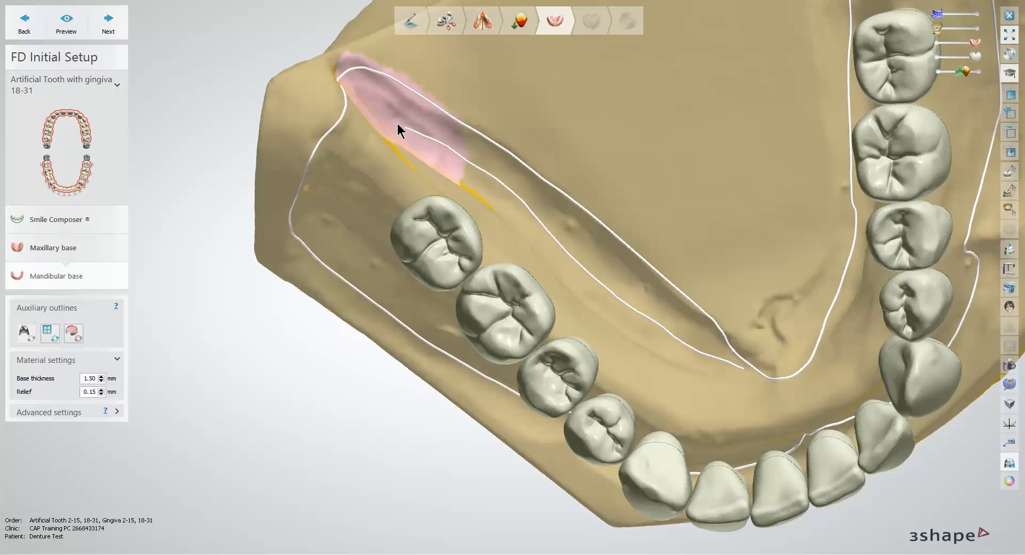
Step: Redraw the mandibular outline over the right retromolar pad and down onto the posterior buccal side
right_click_drag(511, 156, 495, 161)
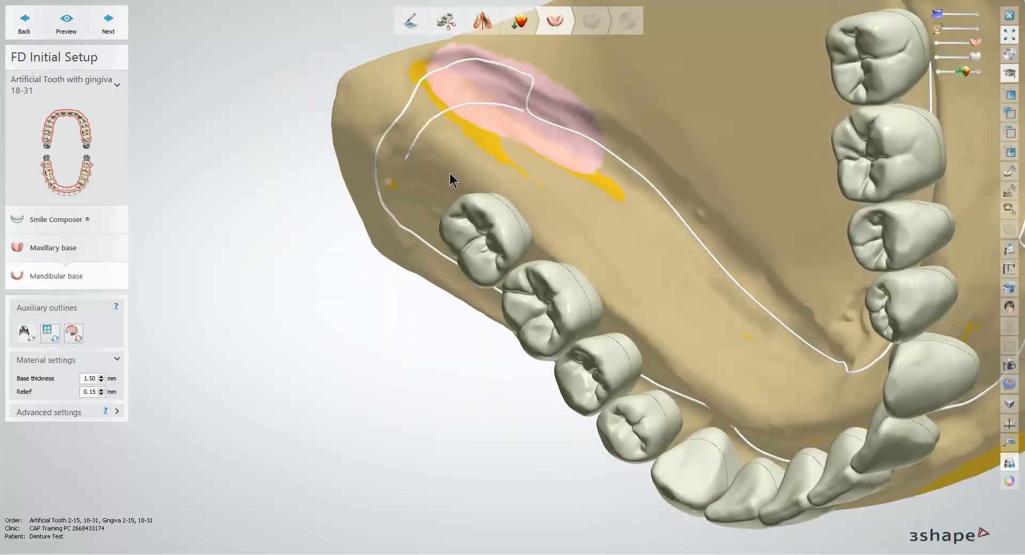
right_click_drag(449, 173, 366, 262)
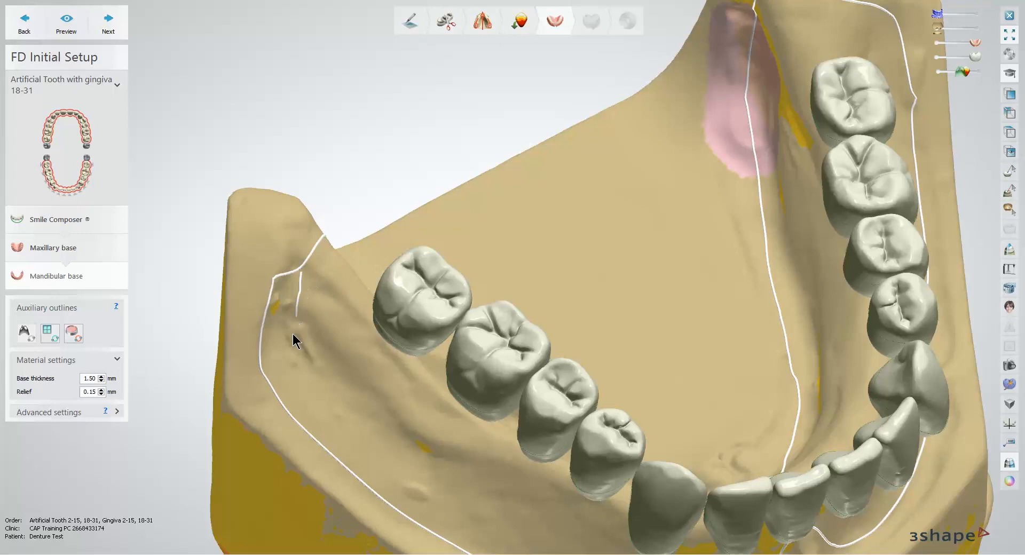
left_click_drag(290, 400, 300, 425)
Step: Redraw the right buccal border of the mandibular outline farther inward, from the posterior corner to the right buccal frenum
right_click_drag(365, 412, 250, 226)
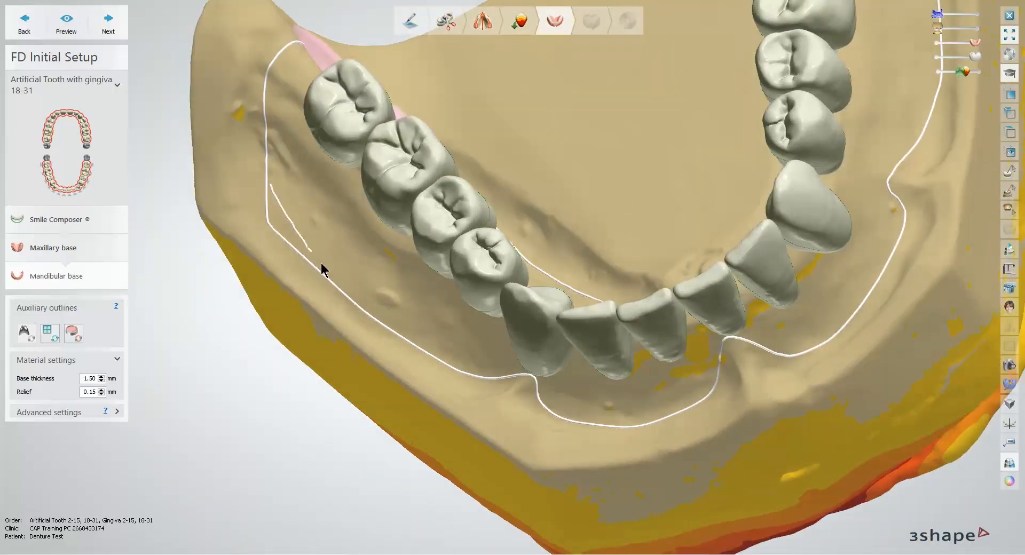
mouse_move(364, 296)
left_mouse_down()
mouse_move(460, 380)
mouse_move(484, 378)
left_mouse_up()
middle_click_drag(499, 338, 444, 336)
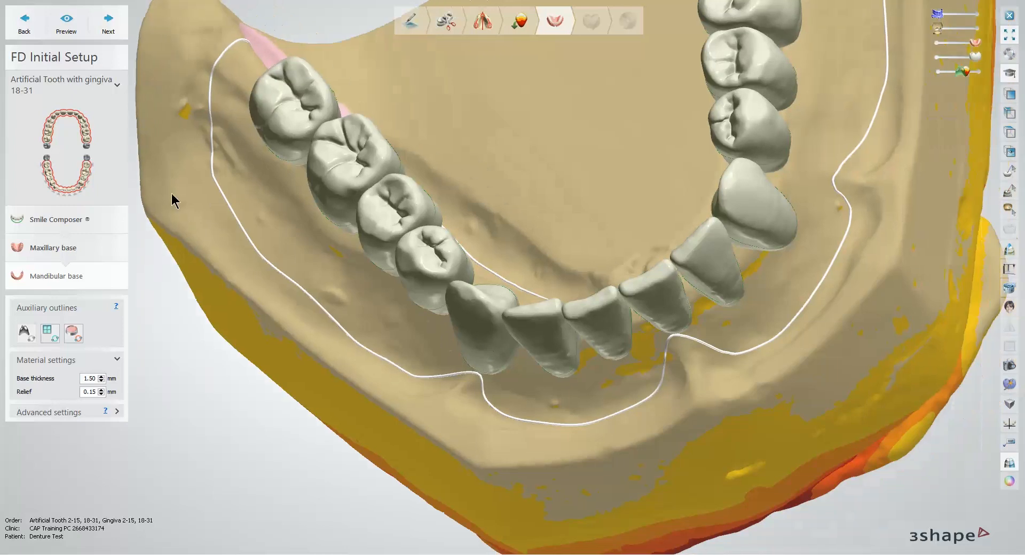
mouse_move(213, 183)
left_mouse_down()
mouse_move(223, 225)
mouse_move(352, 341)
left_mouse_up()
Step: Accept the finished mandibular outline, continue with the denture base drill compensation, and proceed to Anatomy Design
scroll(666, 242, "down", 4)
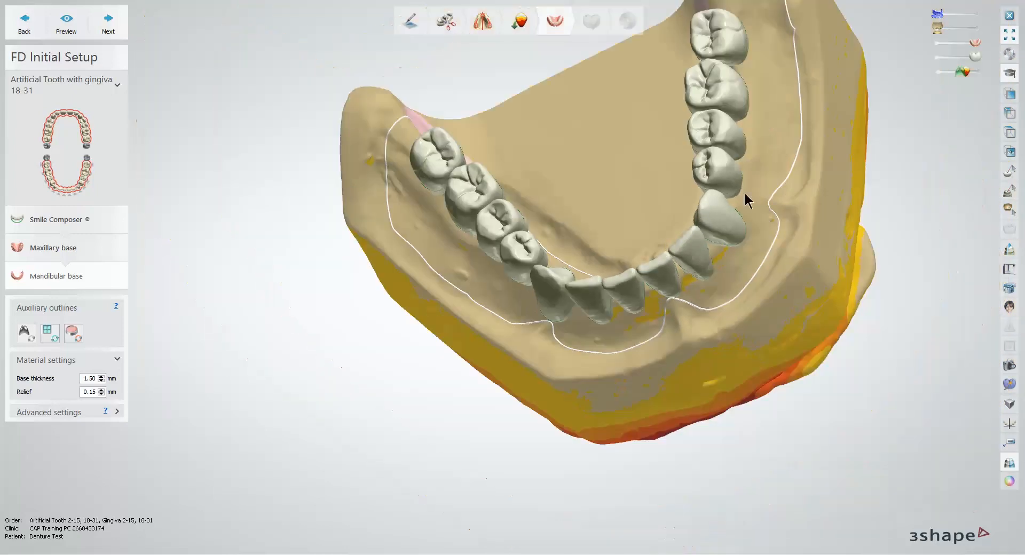
mouse_move(745, 193)
right_mouse_down()
mouse_move(759, 144)
mouse_move(733, 149)
right_mouse_up()
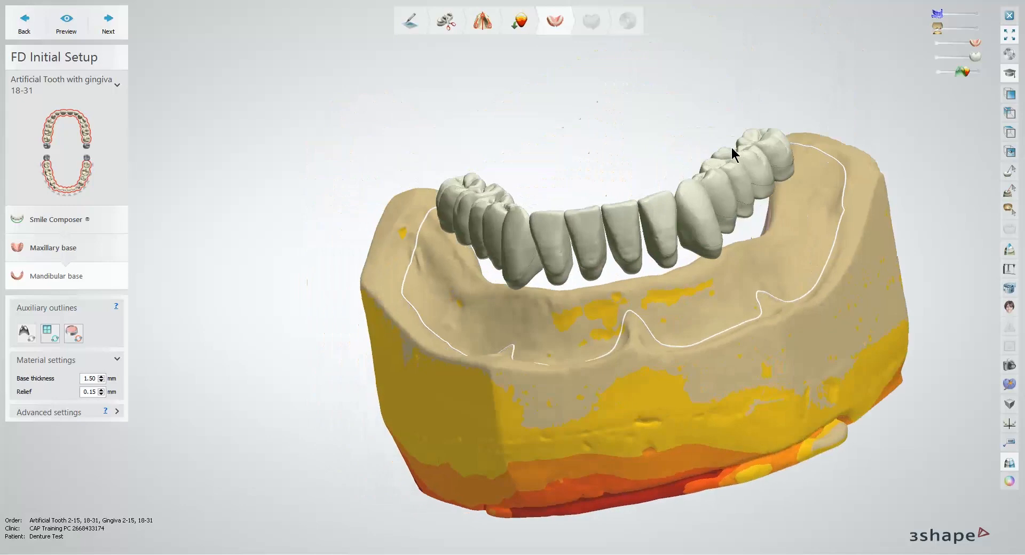
left_click(109, 29)
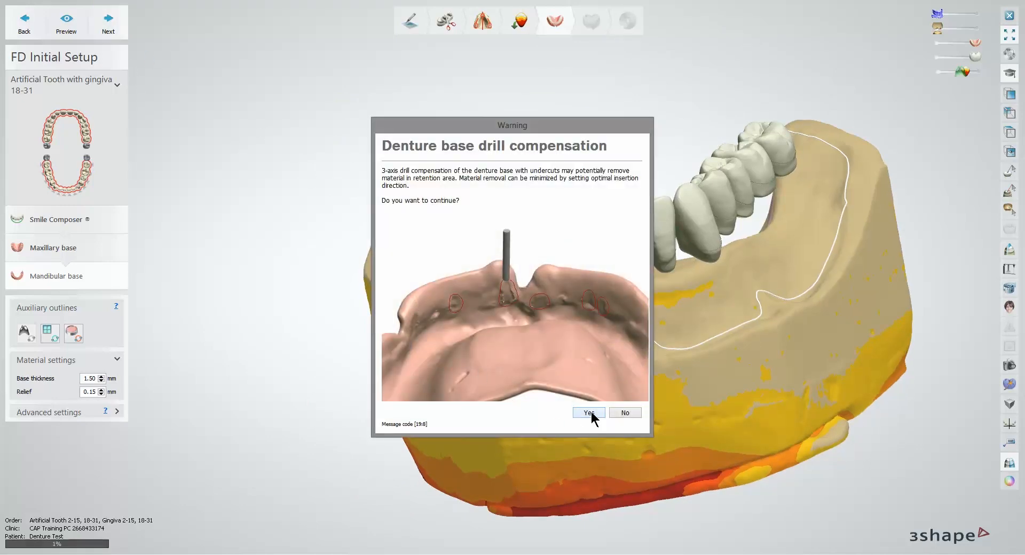
left_click(589, 414)
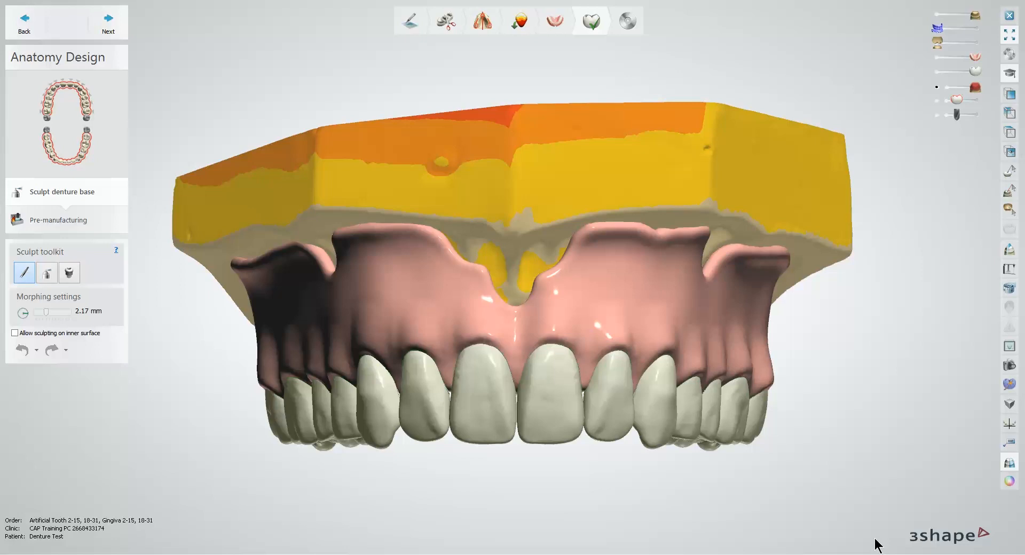
Step: Set the morphing size to 3.64 mm and pull the maxillary gingiva down between the teeth, from the incisors to the molars
scroll(417, 403, "up", 3)
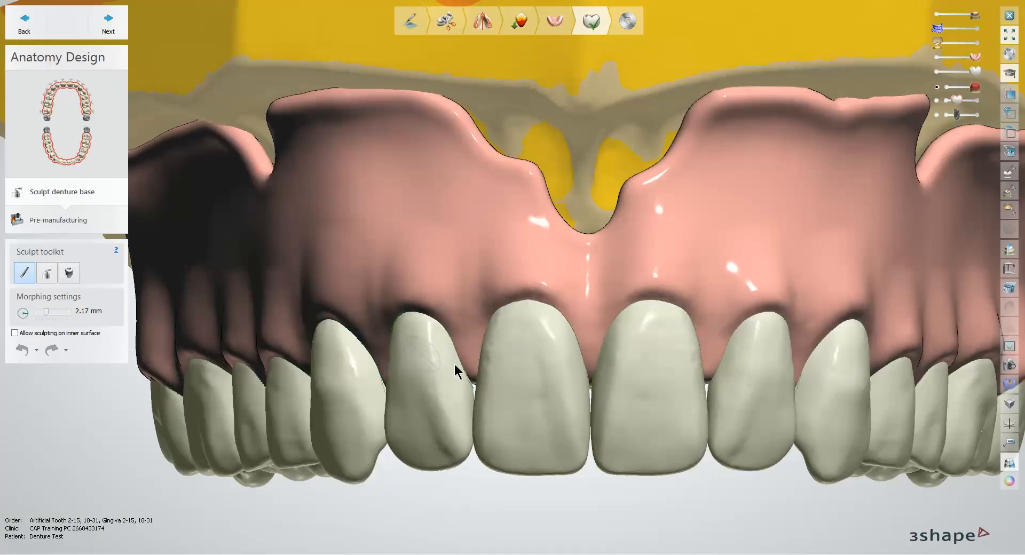
middle_click_drag(584, 383, 544, 373)
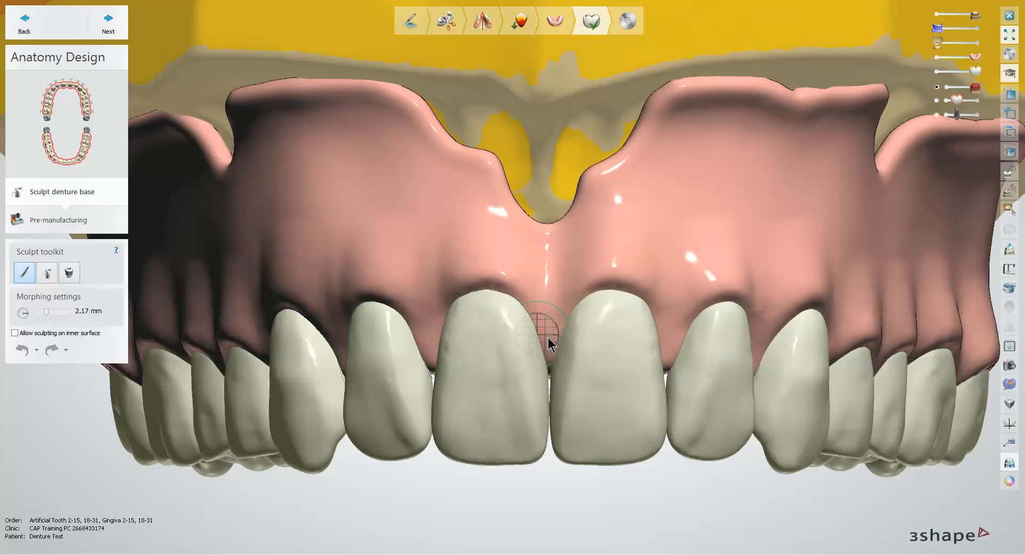
scroll(549, 337, "up", 3, "ctrl")
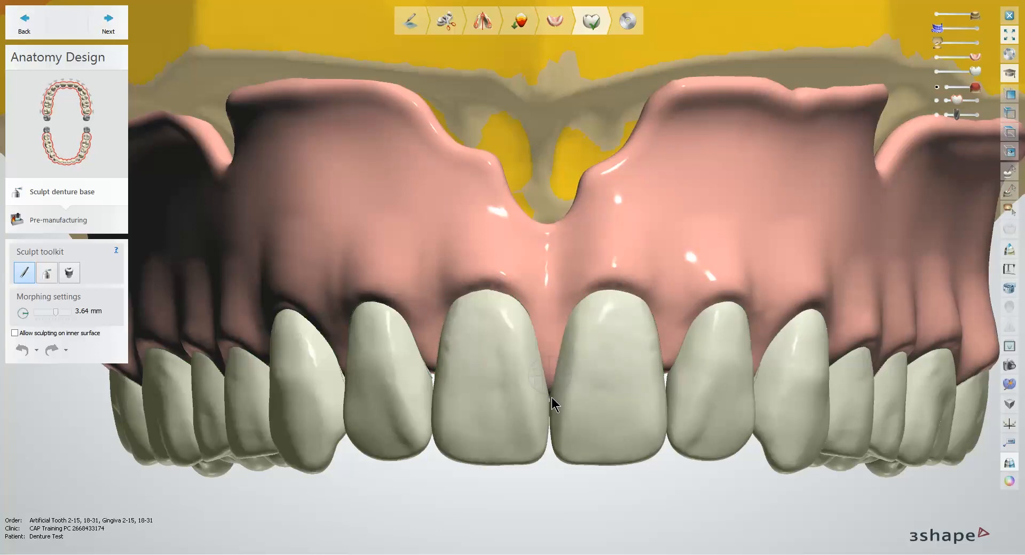
mouse_move(555, 386)
right_mouse_down()
mouse_move(567, 393)
mouse_move(538, 393)
right_mouse_up()
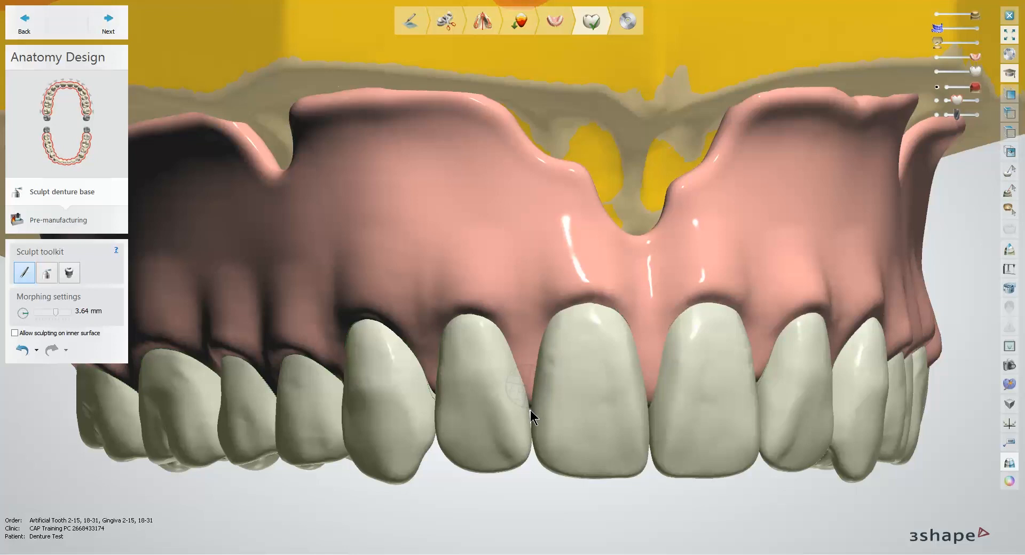
right_click_drag(491, 385, 579, 421)
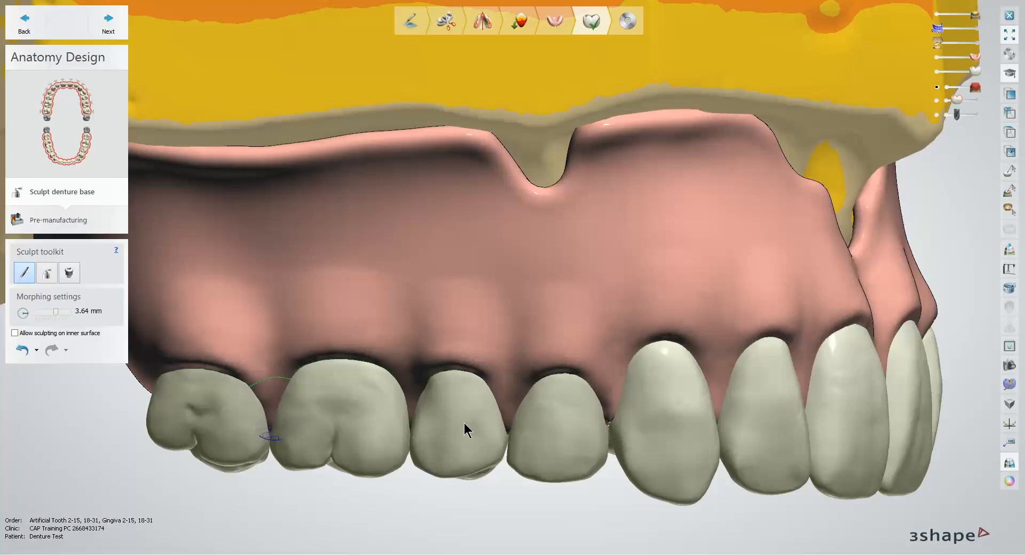
right_click_drag(466, 428, 546, 412)
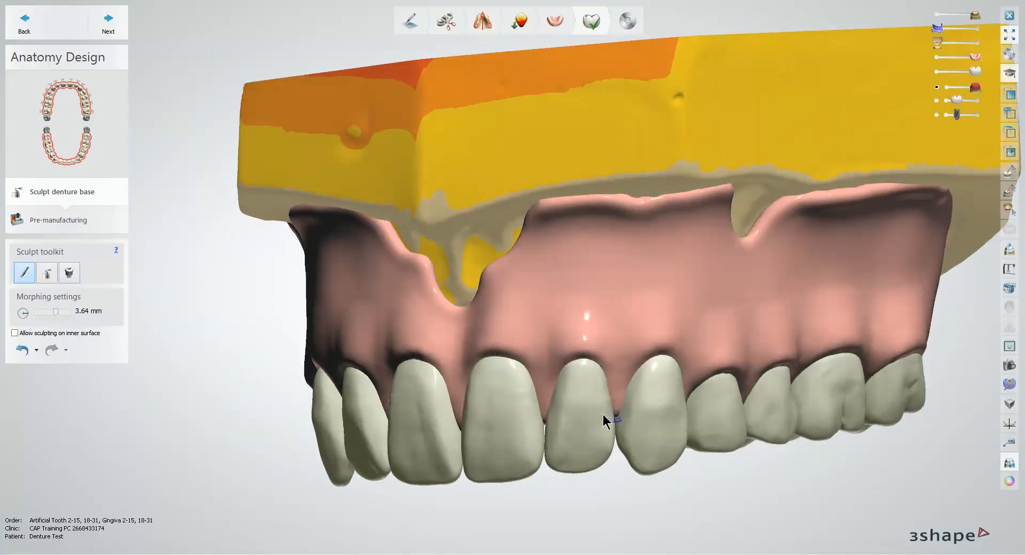
Step: Set the wax knife to add material at 1.40 mm and 30.0 µm, and build up the gingival margin over the upper right central incisor
left_click(47, 274)
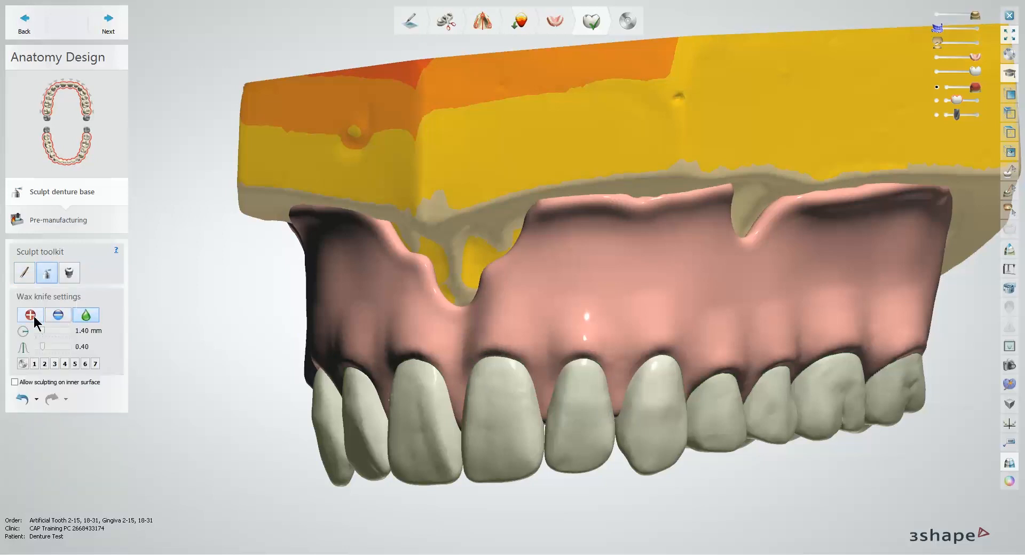
left_click(31, 316)
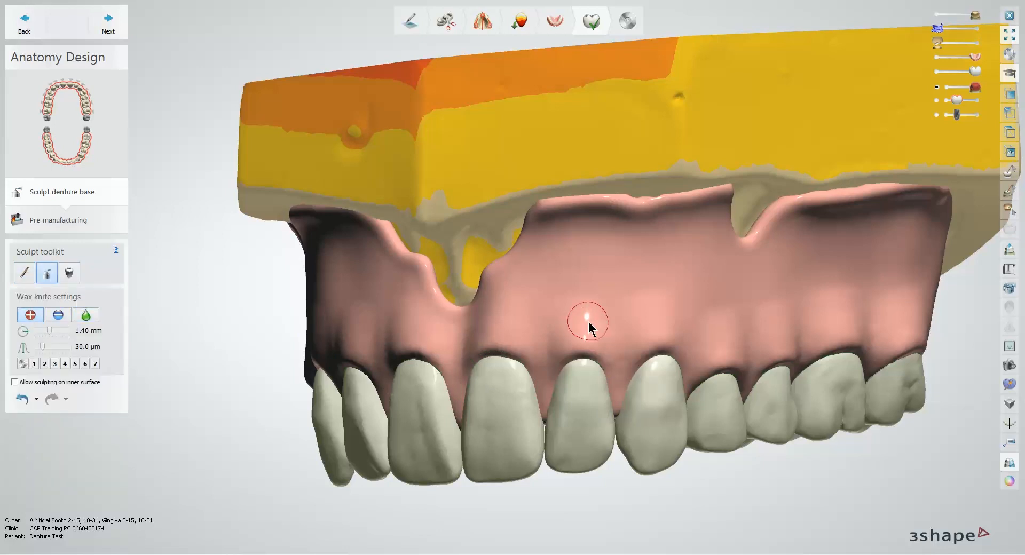
scroll(590, 322, "up", 6, "ctrl")
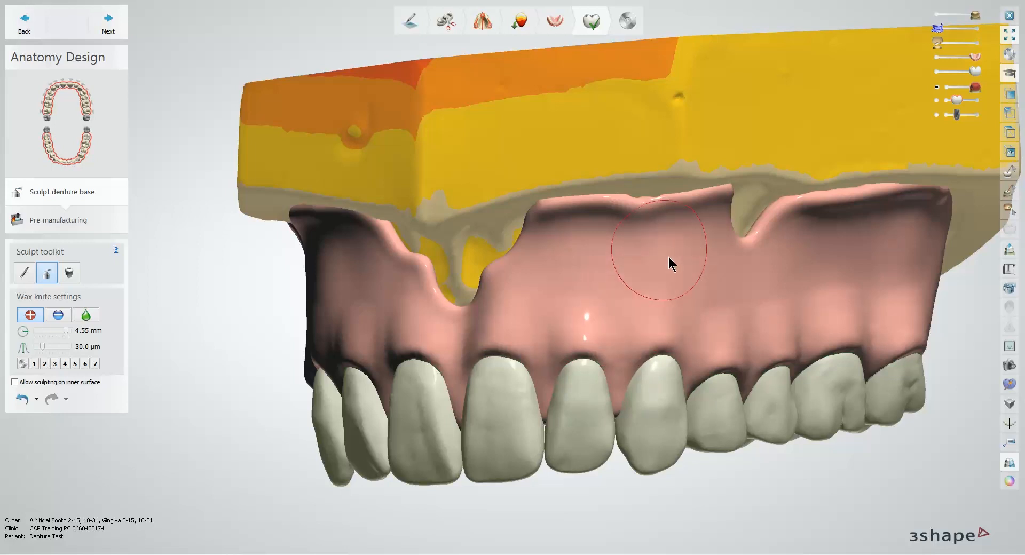
right_click_drag(650, 293, 688, 290)
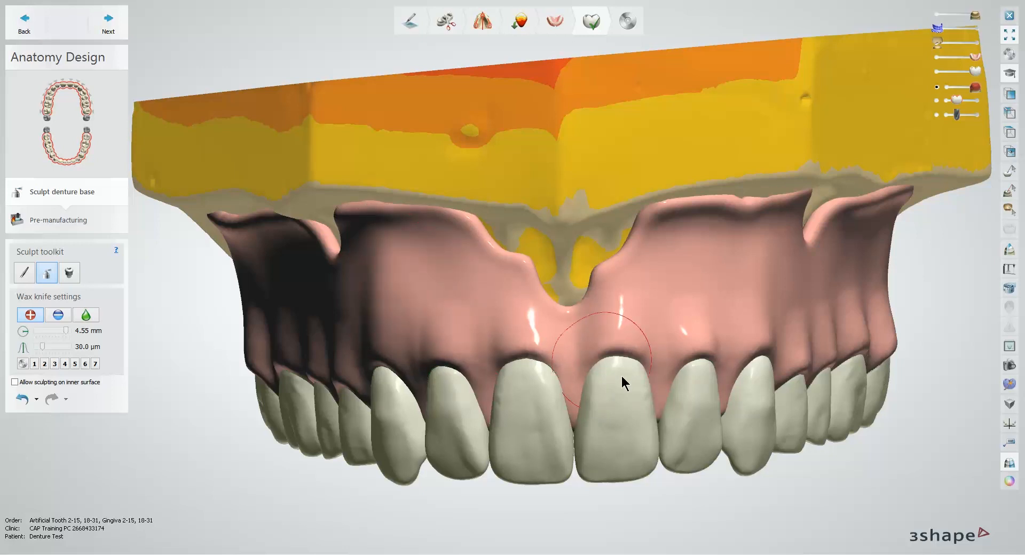
scroll(544, 364, "down", 7, "shift")
right_click_drag(543, 363, 569, 347)
scroll(566, 368, "up", 5)
scroll(577, 373, "up", 2)
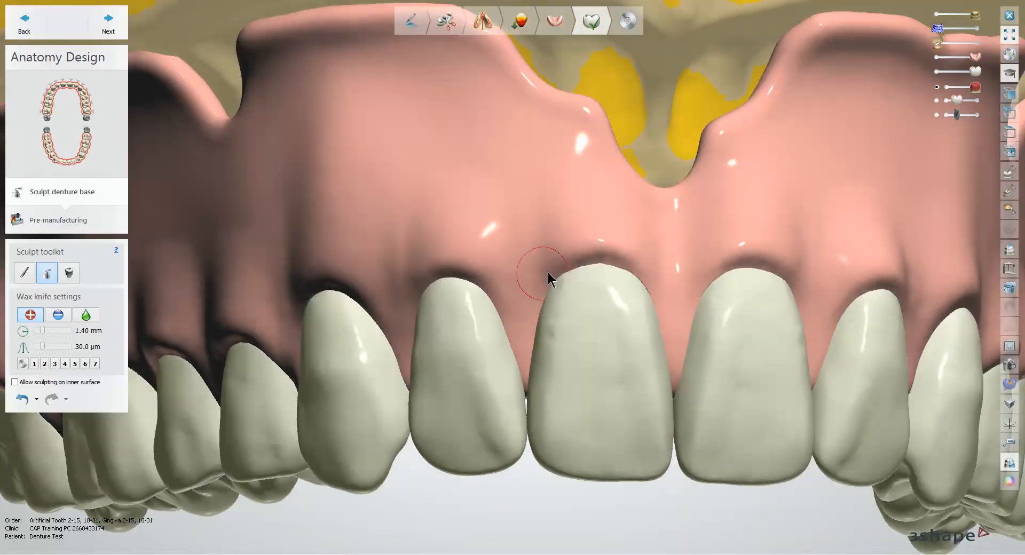
mouse_move(548, 272)
left_mouse_down()
mouse_move(524, 348)
mouse_move(544, 285)
mouse_move(599, 247)
mouse_move(655, 284)
left_mouse_up()
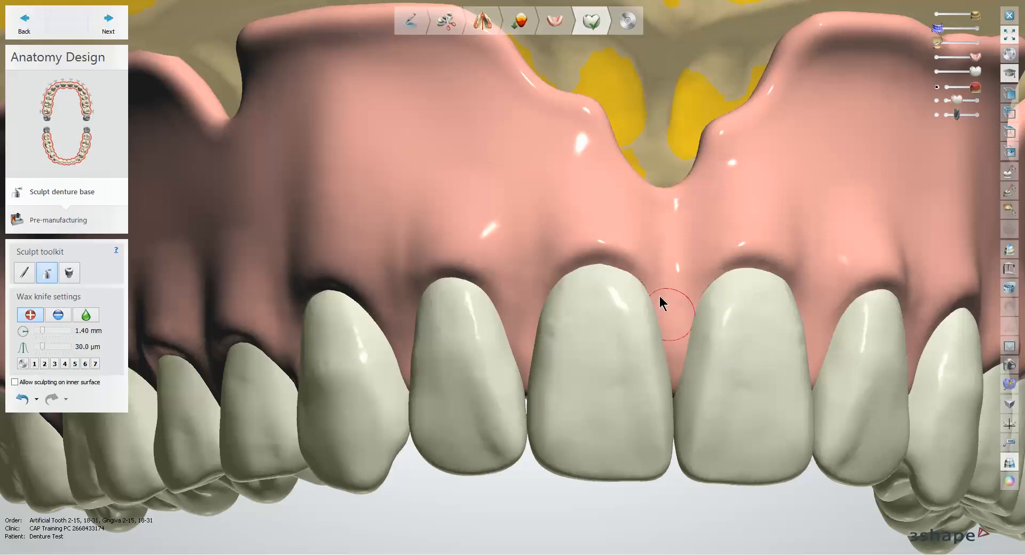
Step: Smooth the gingiva above the upper right central incisor with the wax knife, and set it to 2.30 mm with strength 1.00
left_click(86, 315)
mouse_move(612, 241)
left_mouse_down()
mouse_move(583, 240)
mouse_move(625, 247)
left_mouse_up()
scroll(604, 239, "up", 9, "shift")
scroll(604, 247, "up", 4, "ctrl")
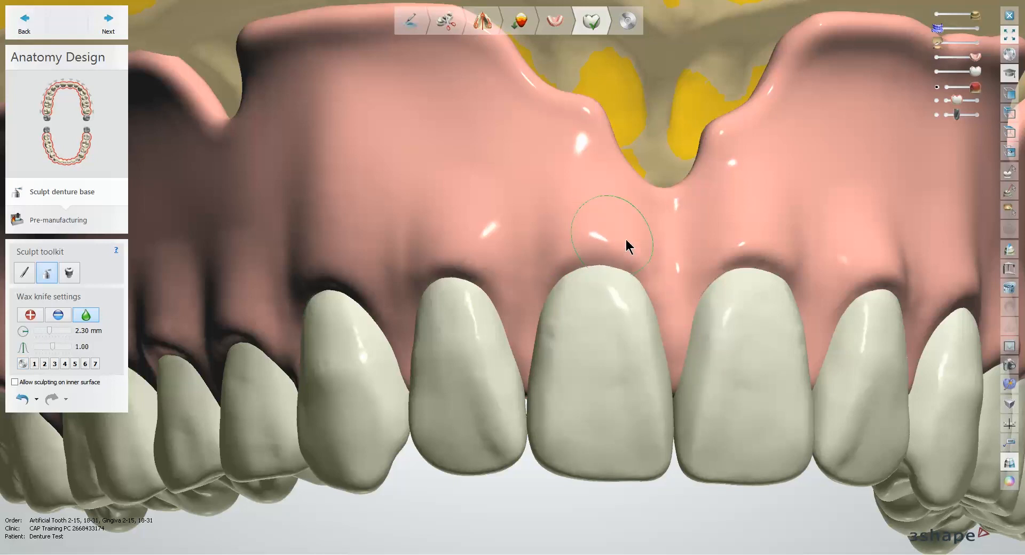
right_click_drag(626, 247, 828, 321)
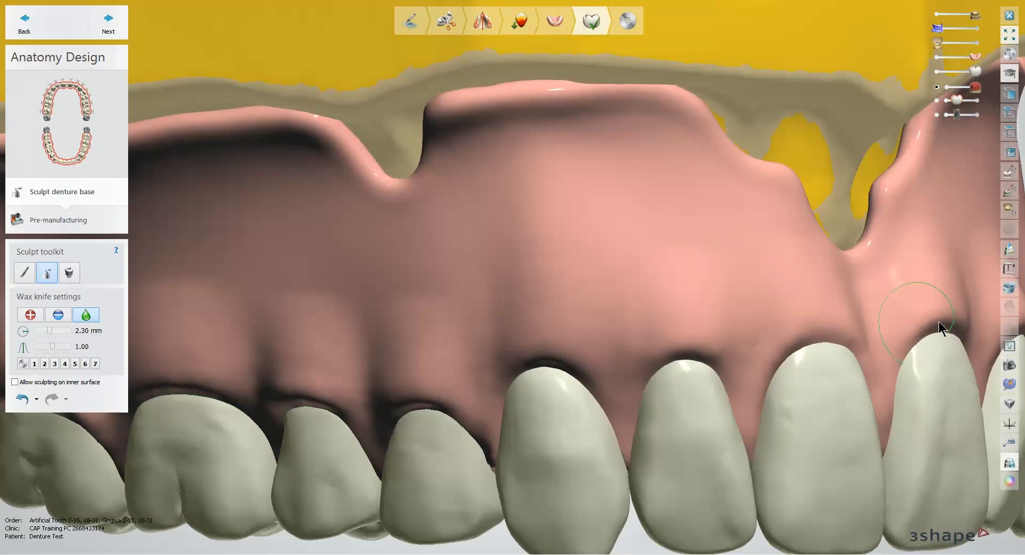
Step: Make the maxillary denture base semi-transparent from the palatal side and hide the red surface covering the scanned palate
scroll(911, 326, "down", 5)
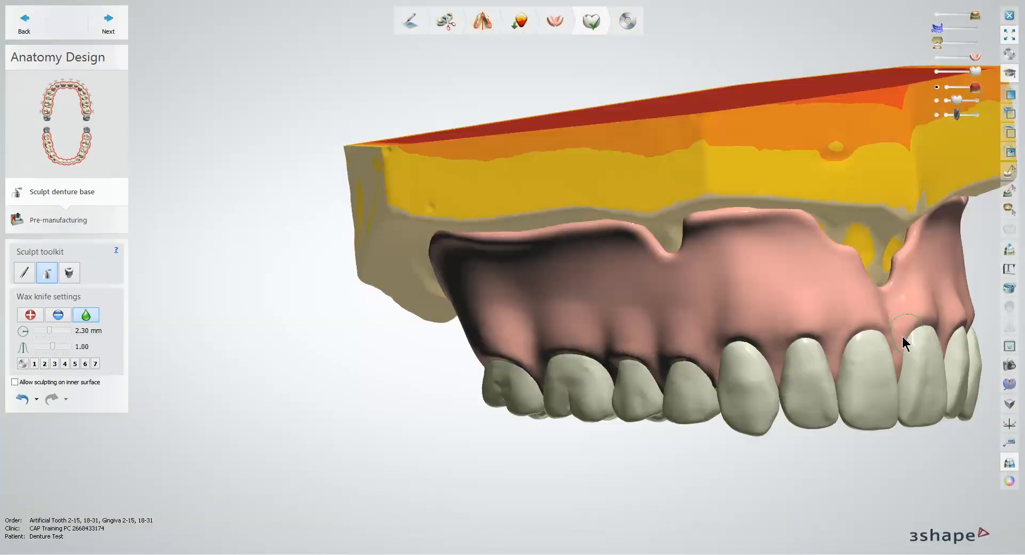
right_click_drag(902, 337, 662, 293)
scroll(700, 300, "up", 3)
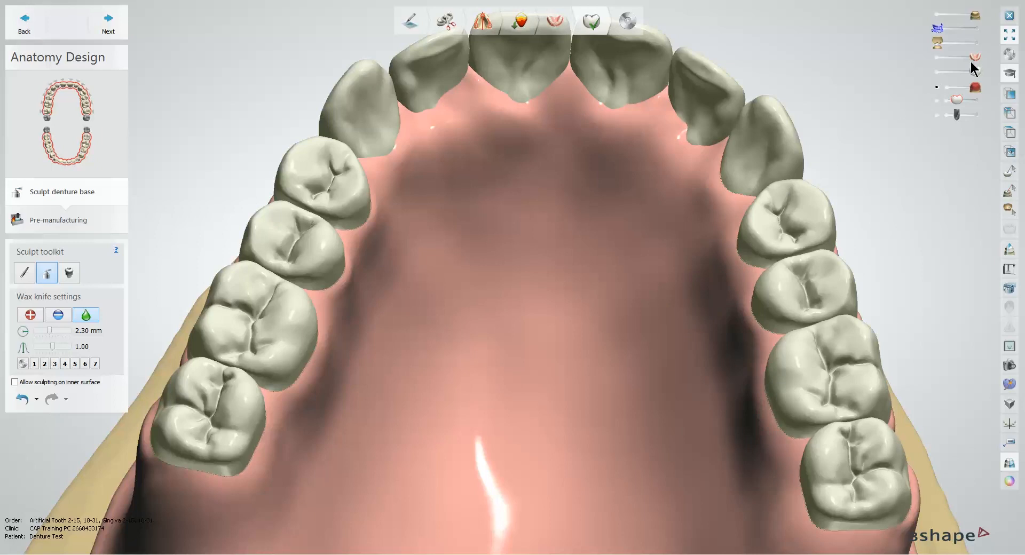
left_click_drag(974, 57, 964, 60)
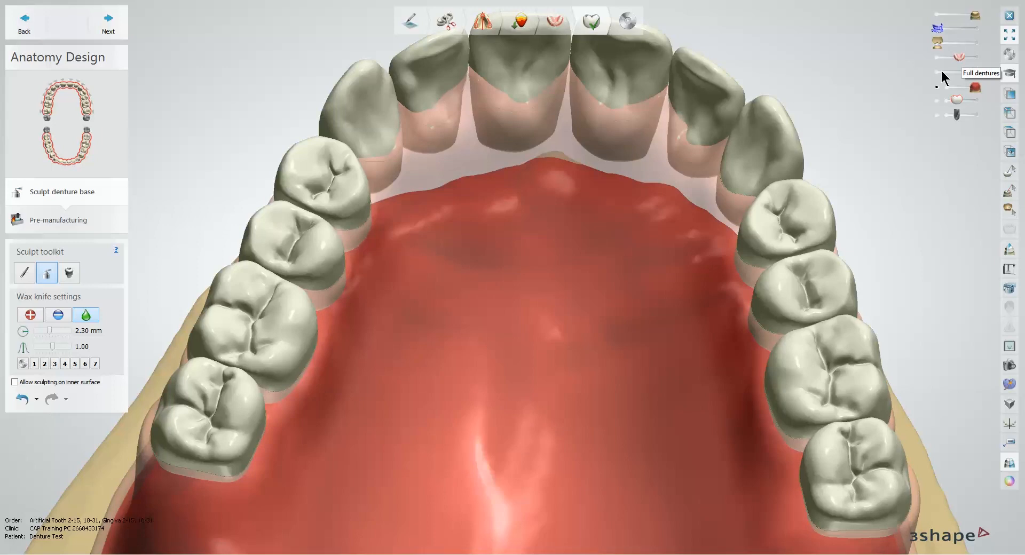
middle_click_drag(875, 113, 853, 60)
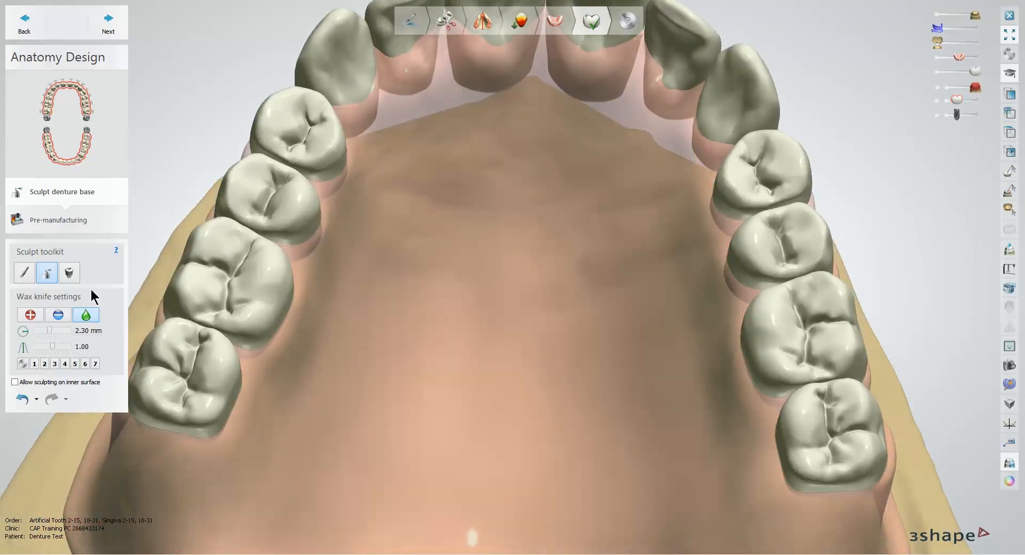
Step: Add wax at 2.30 mm and 60.0 µm along the palatal midline to form the median raphe ridge
left_click(25, 316)
mouse_move(453, 289)
right_mouse_down()
mouse_move(466, 298)
mouse_move(456, 310)
mouse_move(478, 303)
mouse_move(464, 299)
mouse_move(469, 289)
right_mouse_up()
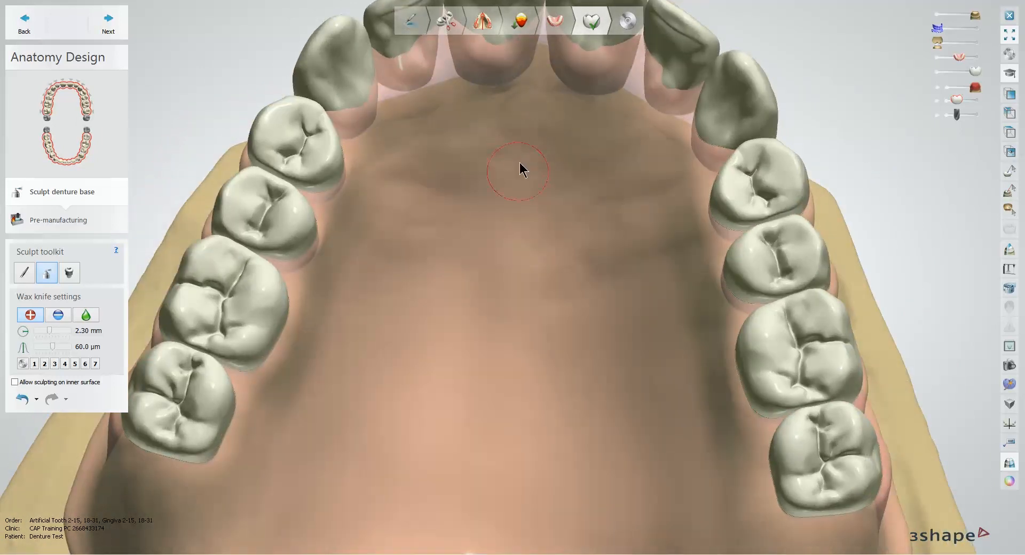
left_click_drag(527, 146, 518, 223)
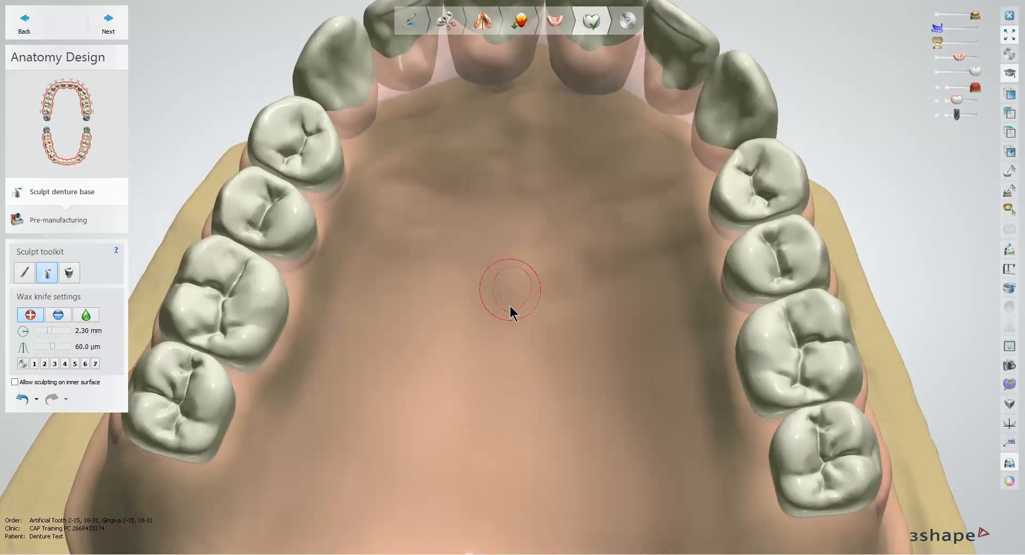
left_click_drag(511, 308, 501, 376)
Step: Add wax at 2.30 mm and 60.0 µm to form four palatal rugae ridges on each side of the median raphe
mouse_move(432, 168)
left_mouse_down()
mouse_move(471, 172)
mouse_move(490, 190)
left_mouse_up()
left_click_drag(406, 229, 478, 235)
left_click_drag(611, 246, 670, 231)
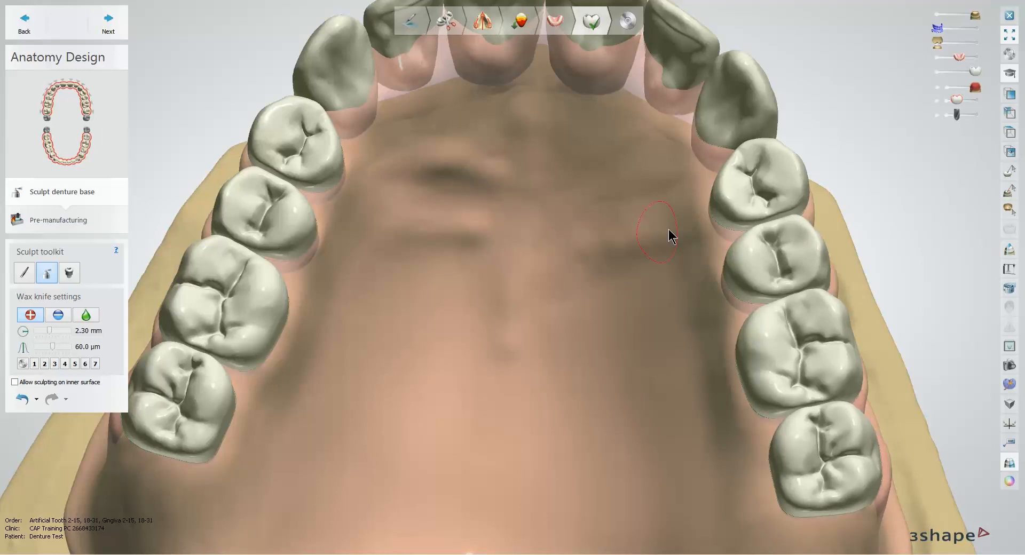
left_click_drag(587, 187, 635, 165)
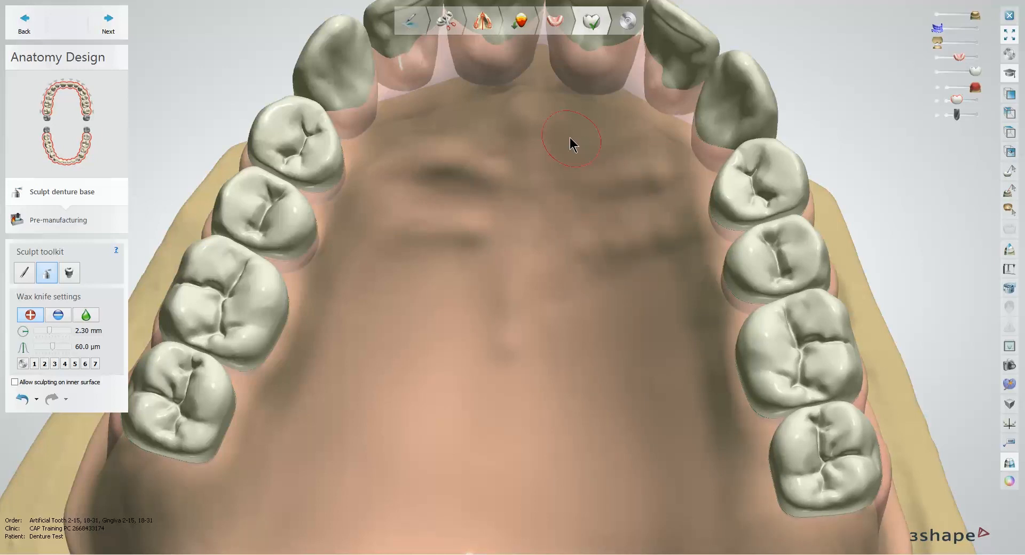
left_click_drag(572, 142, 613, 137)
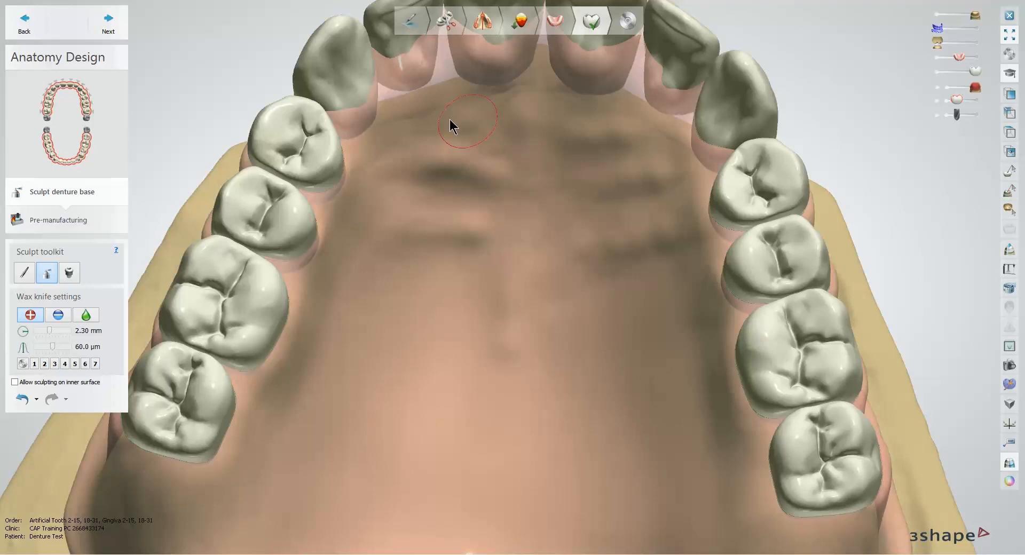
left_click_drag(450, 119, 401, 126)
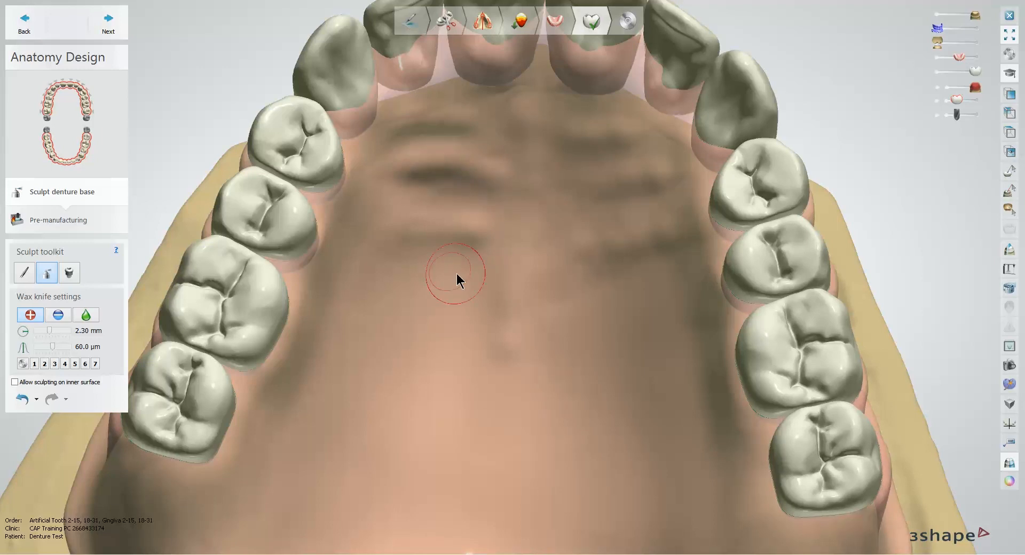
mouse_move(457, 273)
left_mouse_down()
mouse_move(421, 281)
mouse_move(357, 323)
left_mouse_up()
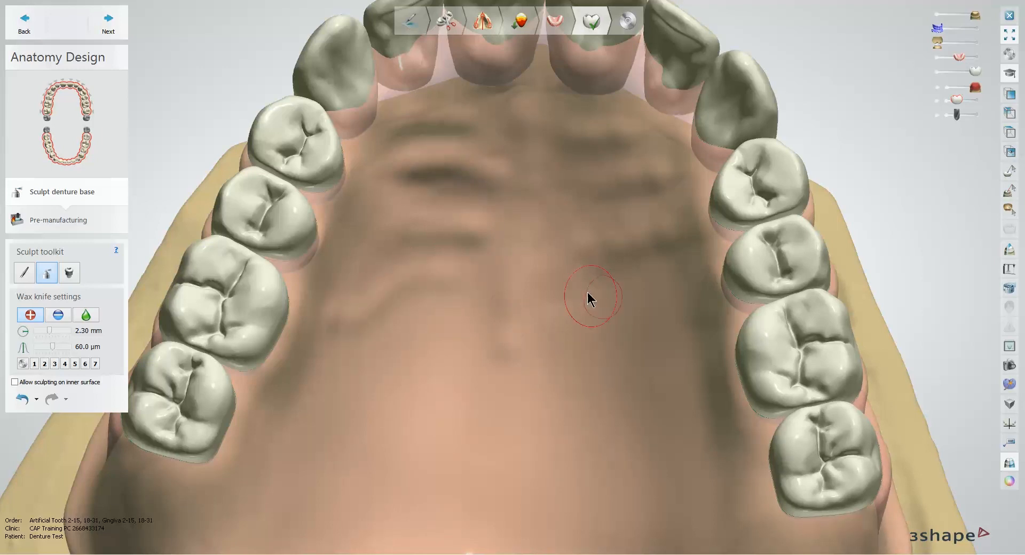
left_click_drag(624, 306, 681, 359)
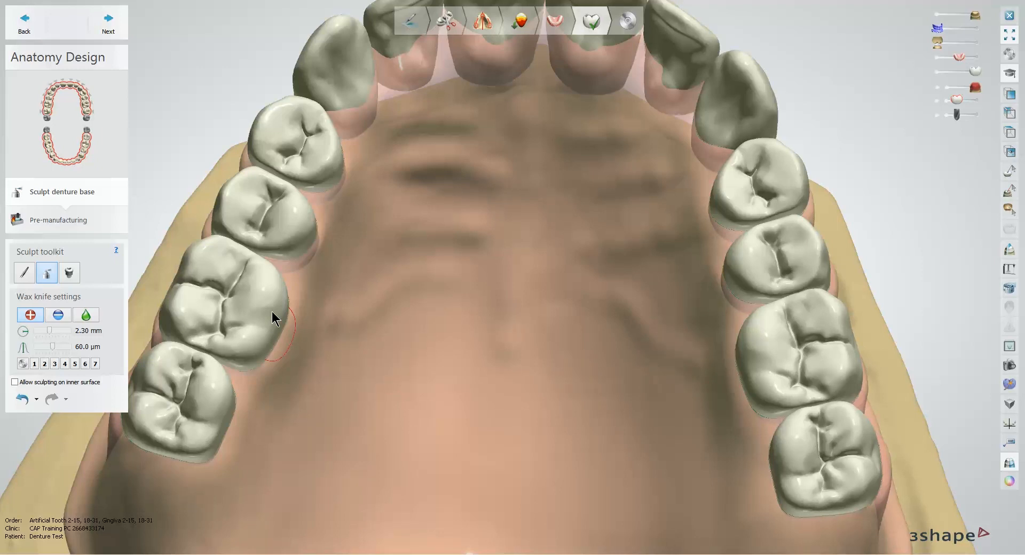
Step: Make the maxillary denture base fully opaque and smooth the palatal rugae with the wax knife at 2.30 mm and strength 1.00
left_click_drag(963, 60, 977, 59)
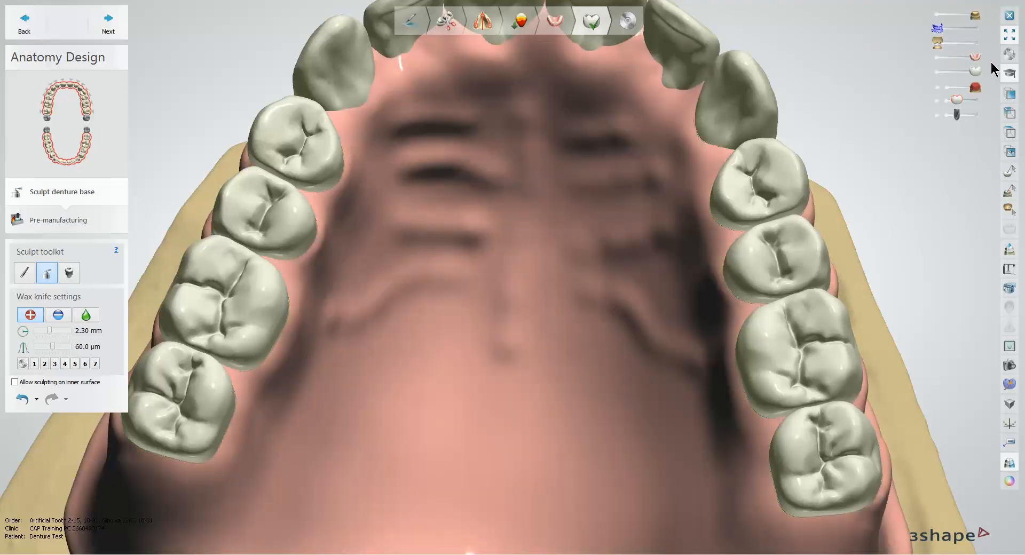
left_click(85, 315)
right_click_drag(438, 267, 465, 243)
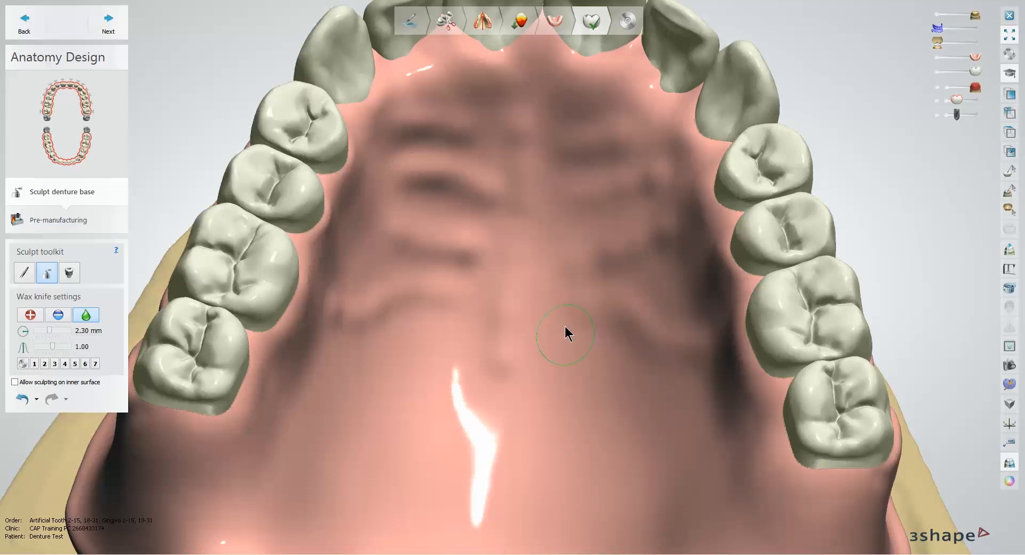
mouse_move(566, 334)
right_mouse_down()
mouse_move(579, 293)
mouse_move(631, 345)
mouse_move(595, 307)
mouse_move(545, 304)
mouse_move(593, 299)
mouse_move(607, 313)
mouse_move(646, 295)
mouse_move(726, 287)
mouse_move(779, 295)
mouse_move(755, 291)
mouse_move(742, 311)
mouse_move(765, 316)
right_mouse_up()
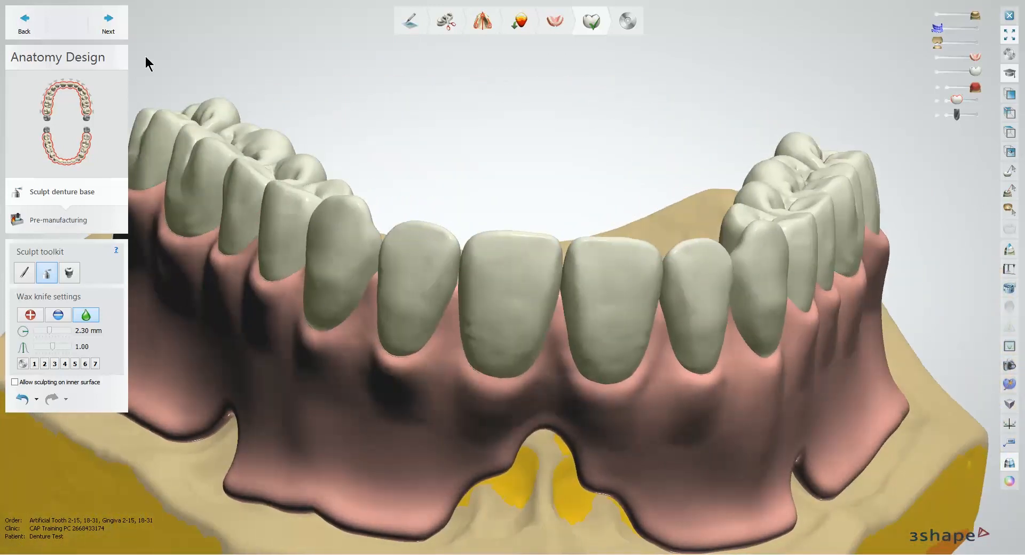
Step: Advance the upper denture to pre-manufacturing, turn off drill compensation, and continue to sculpting the lower denture base
left_click(118, 31)
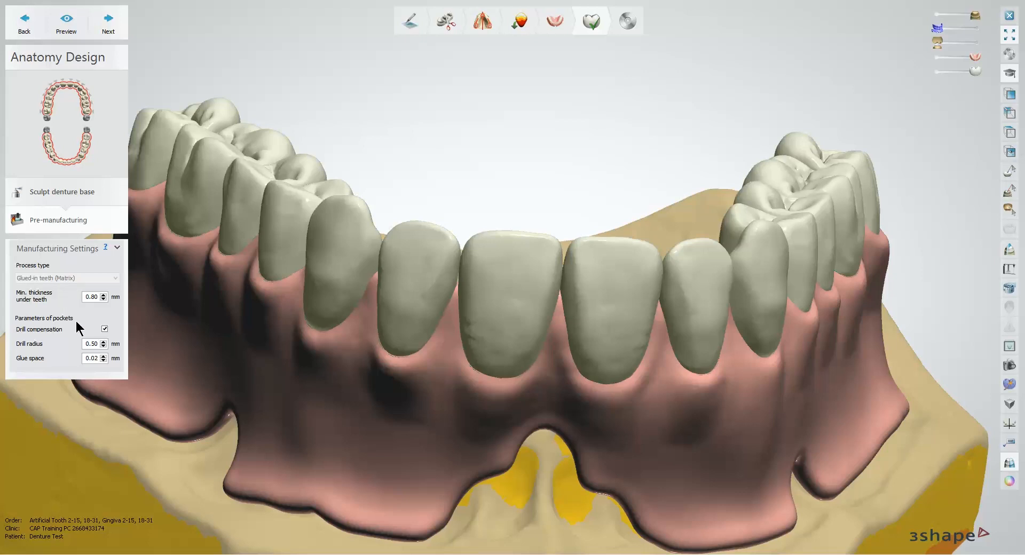
double_click(89, 298)
left_click(105, 330)
left_click(110, 31)
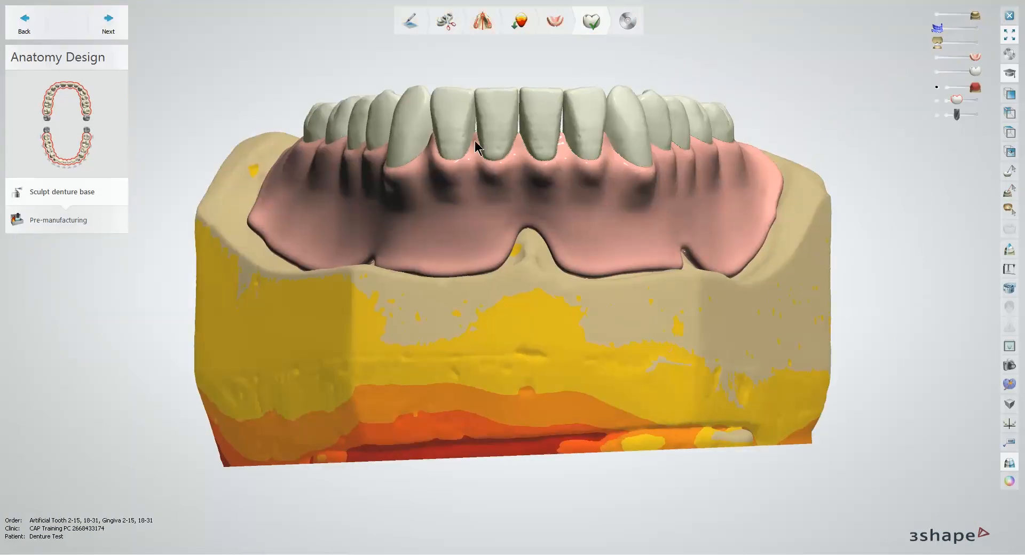
Step: Raise the interdental papillae between the lower incisors and beside the lower left canine by morphing the gingiva at 3.64 mm
scroll(526, 139, "up", 3)
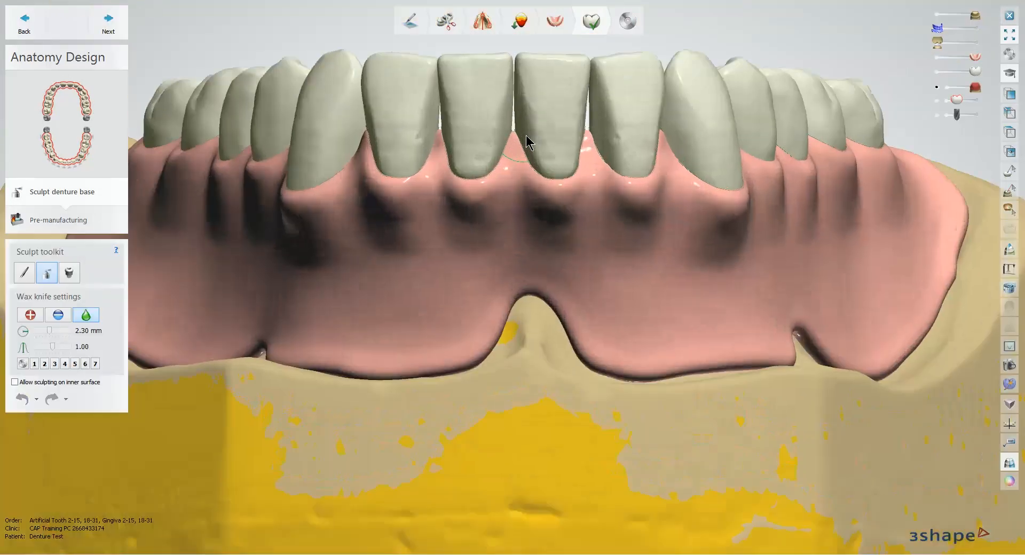
scroll(526, 134, "up", 2)
scroll(522, 141, "up", 3)
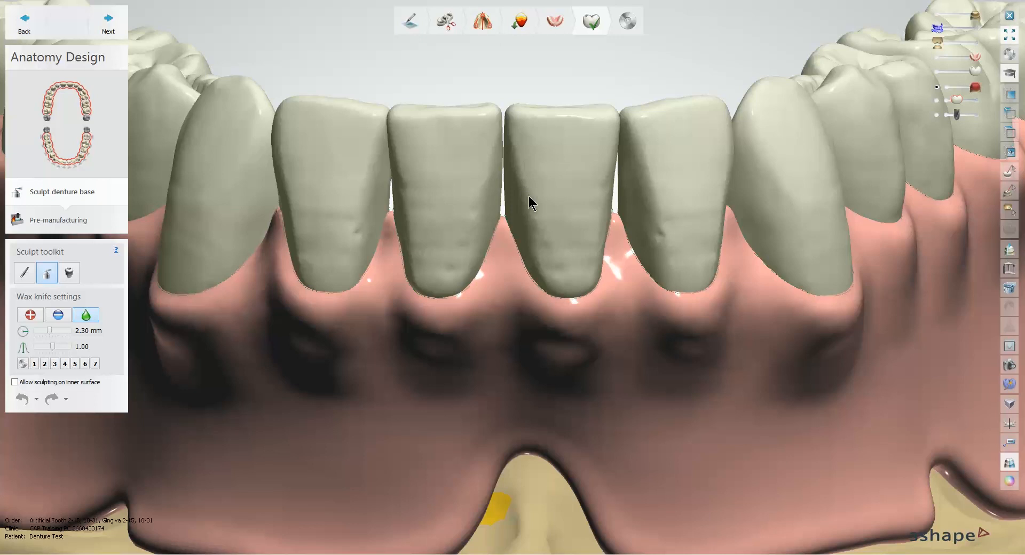
middle_click_drag(529, 197, 540, 238)
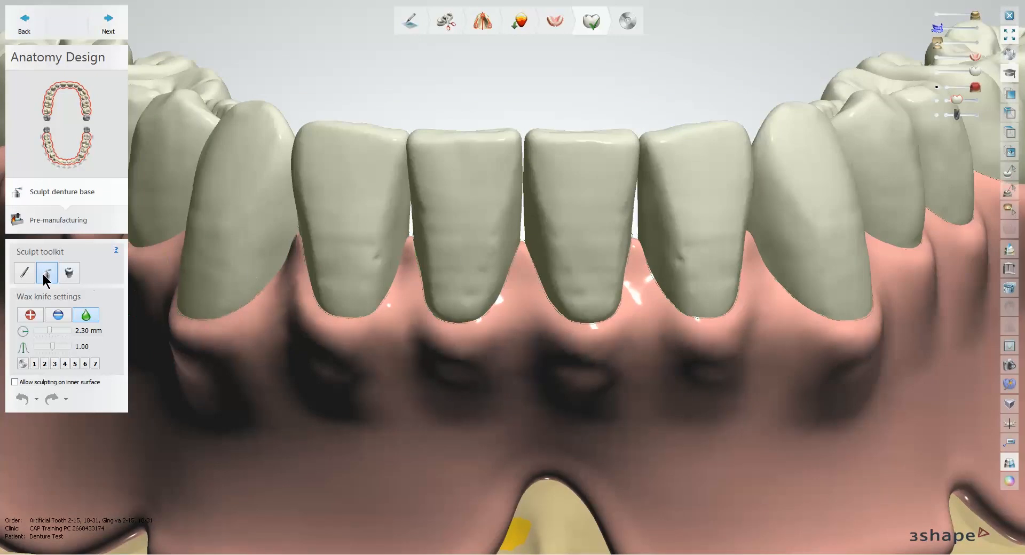
left_click(24, 272)
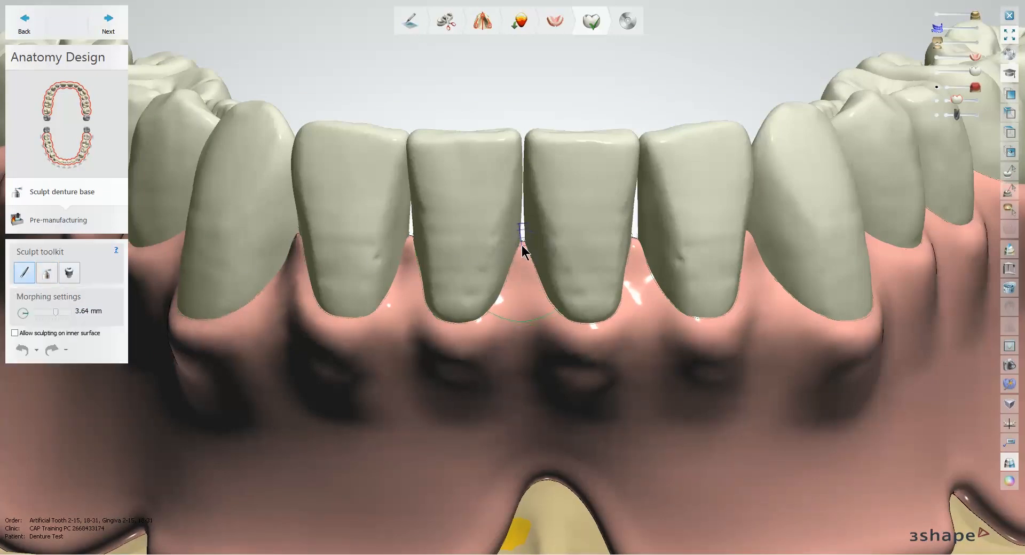
left_click_drag(523, 241, 520, 215)
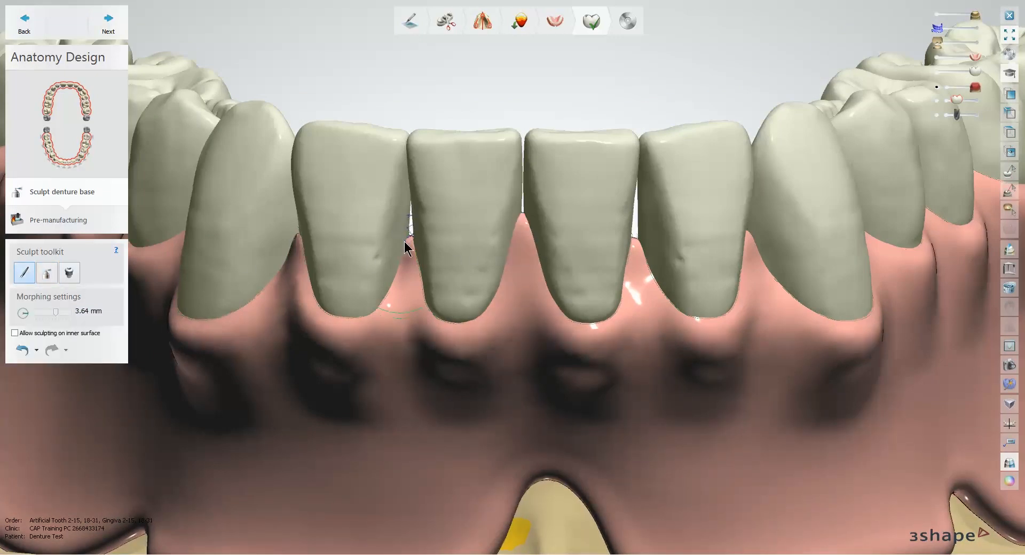
left_click_drag(411, 239, 411, 216)
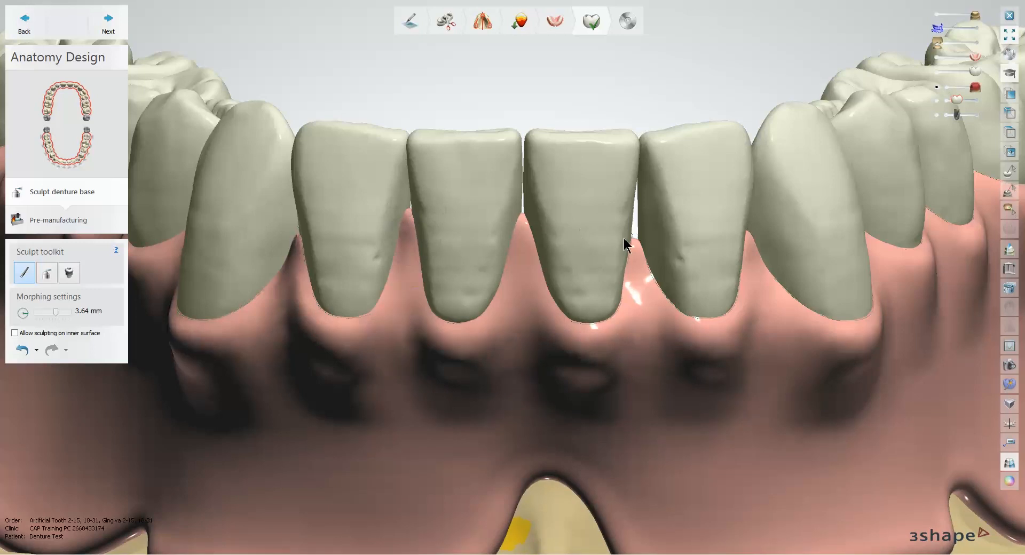
left_click_drag(636, 233, 634, 213)
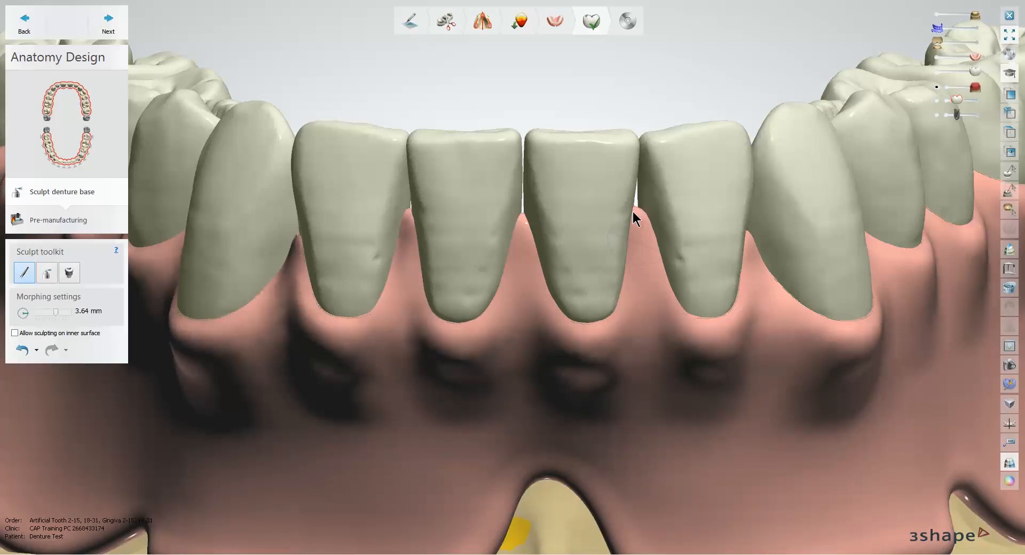
right_click_drag(714, 248, 539, 248)
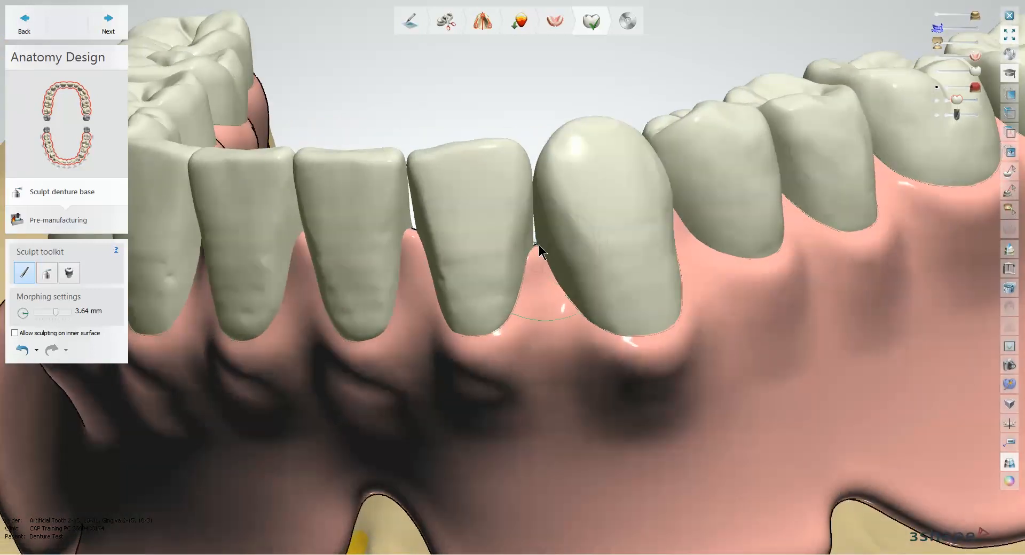
left_click_drag(540, 248, 536, 228)
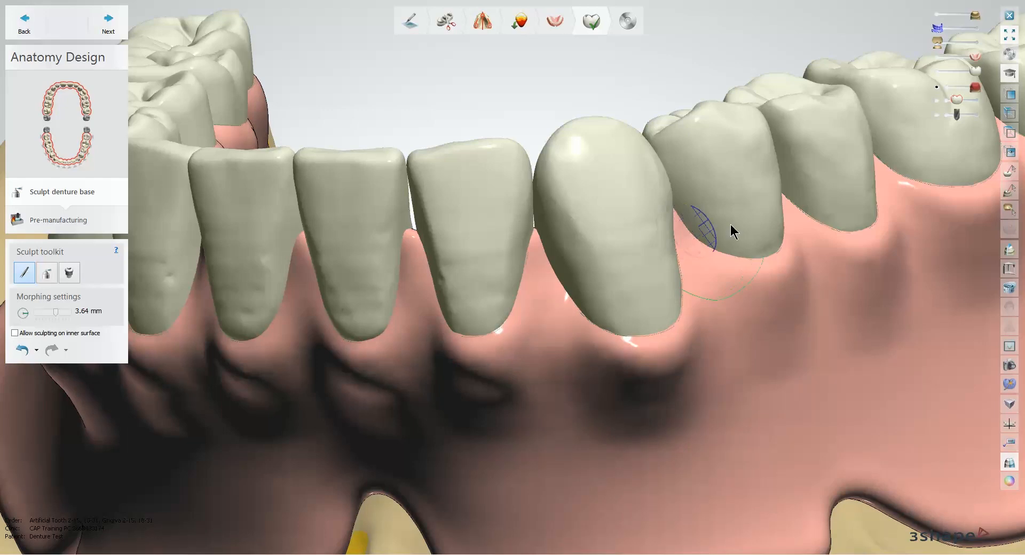
Step: Enlarge the morphing radius to 5.11 mm and reshape the gingiva below the lower right canine
right_click_drag(731, 226, 338, 371)
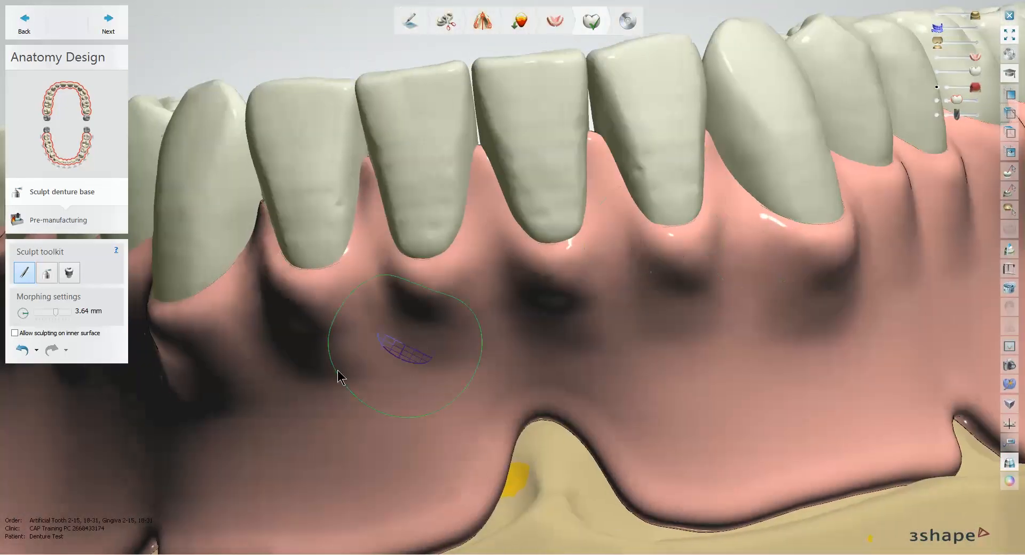
scroll(231, 395, "up", 4, "shift")
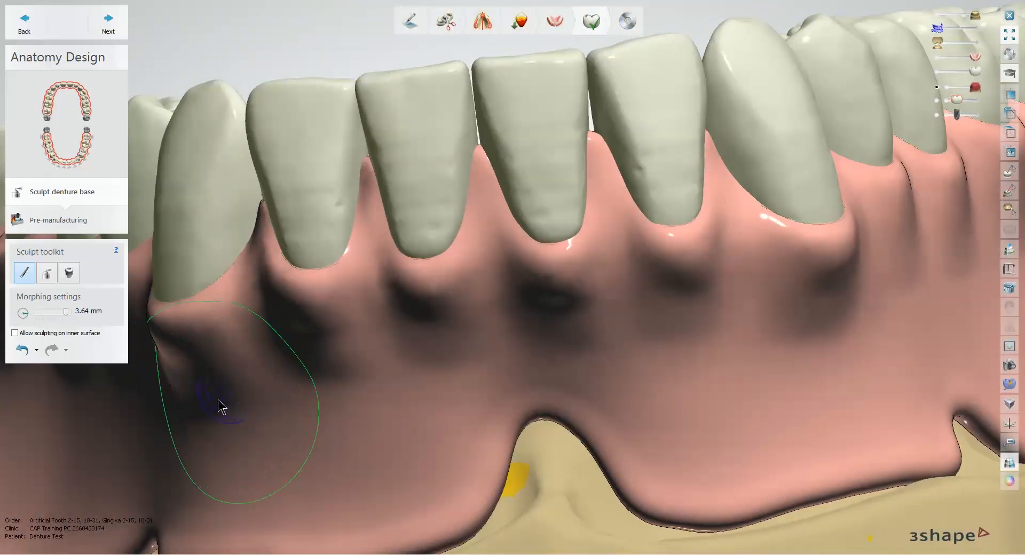
left_click_drag(204, 408, 196, 407)
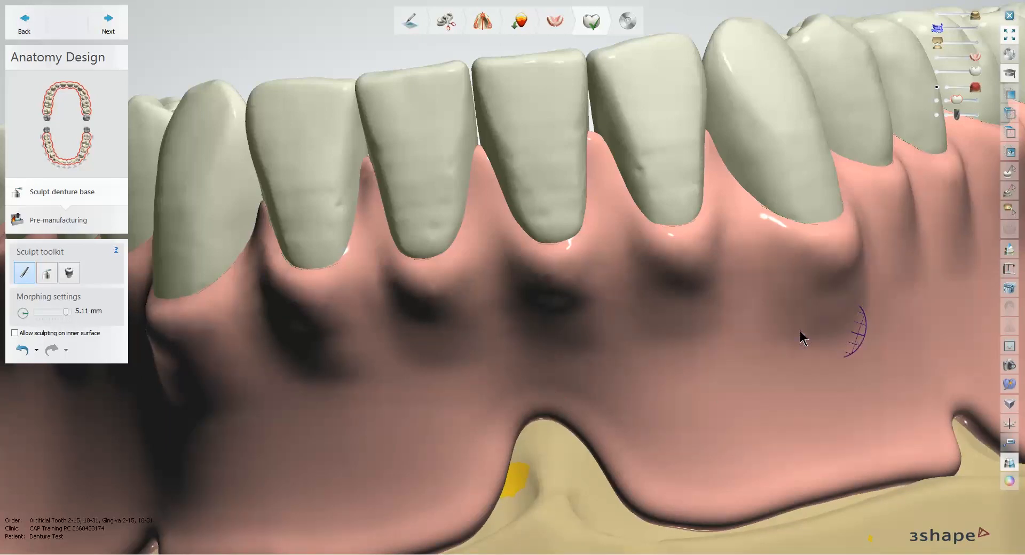
mouse_move(800, 332)
right_mouse_down()
mouse_move(812, 334)
mouse_move(776, 321)
mouse_move(766, 343)
mouse_move(431, 266)
right_mouse_up()
scroll(776, 322, "down", 5)
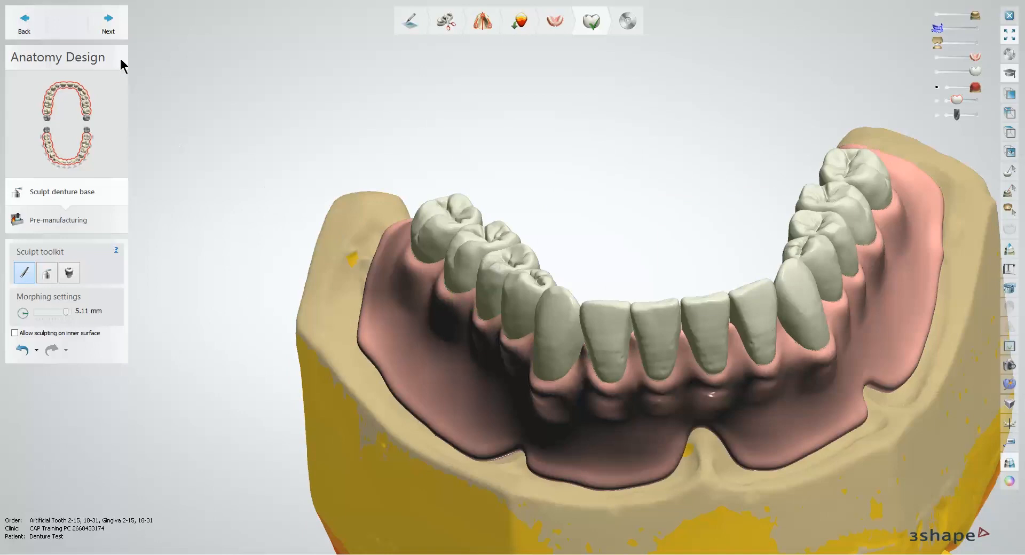
Step: Advance the lower denture to pre-manufacturing, turn off drill compensation, and generate and save the completed design
left_click(113, 24)
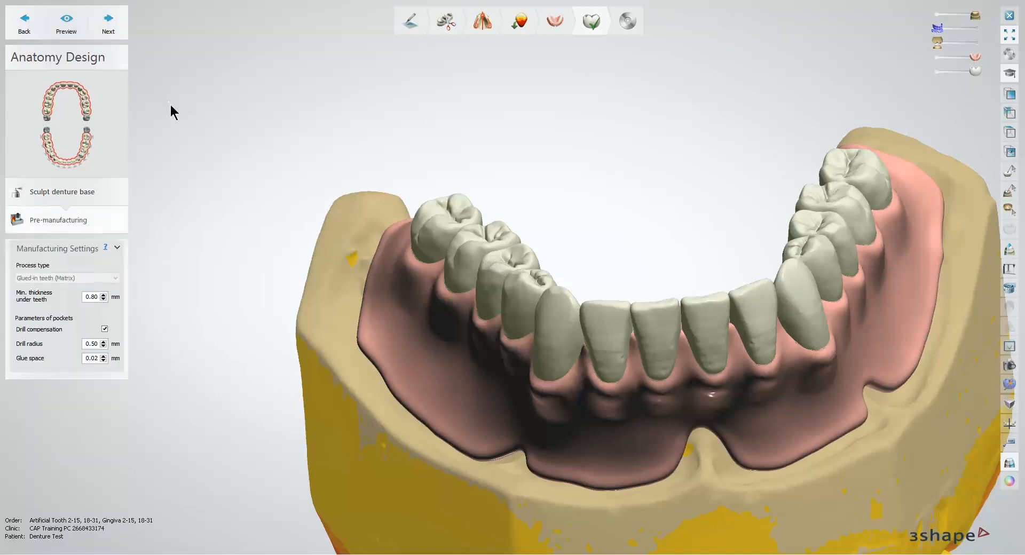
left_click(105, 330)
left_click(110, 28)
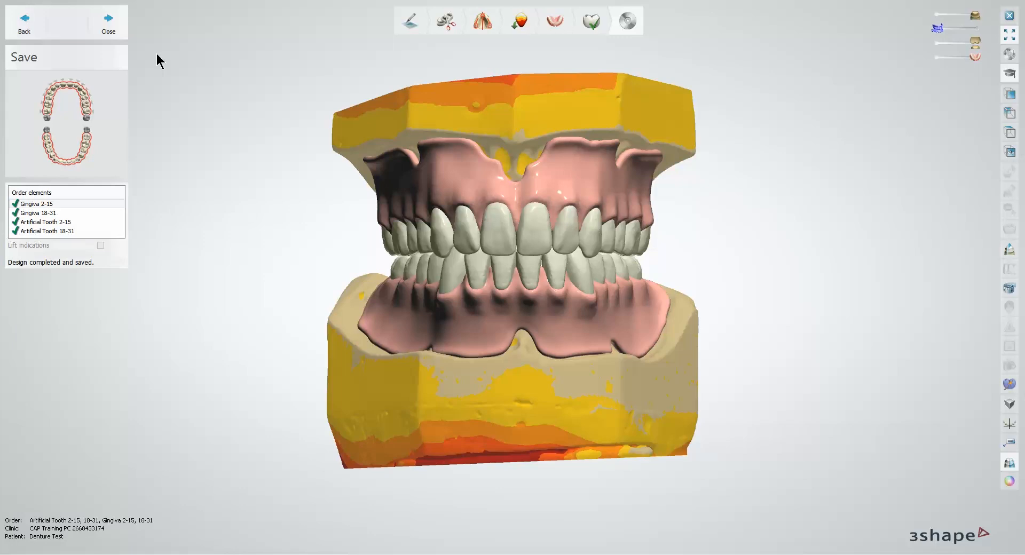
Step: Close the saved denture design and acknowledge the CAM output warning in Dental Manager
left_click(108, 26)
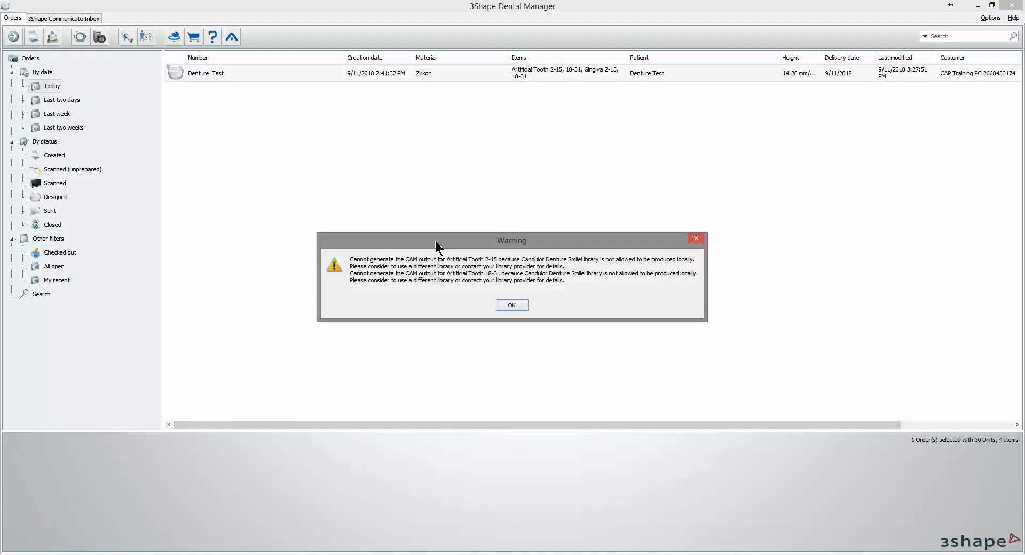
left_click_drag(435, 241, 419, 234)
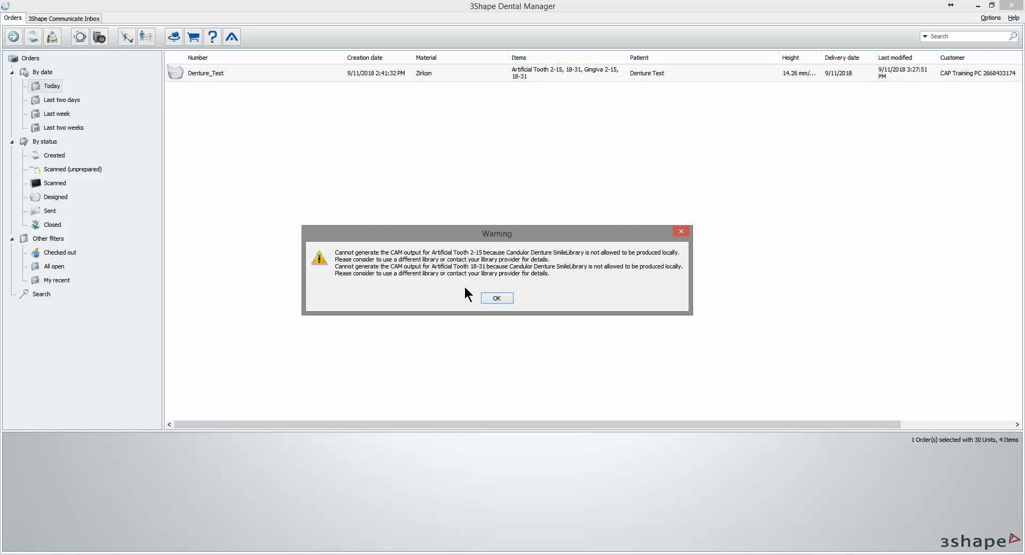
left_click(497, 299)
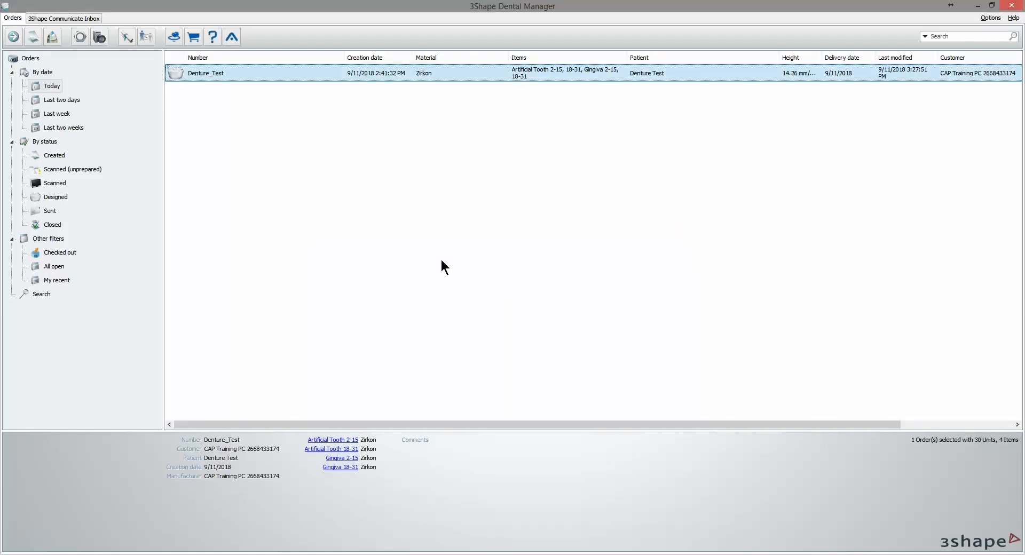
Step: Explore the CAM output folder of the Denture_Test order
right_click(245, 74)
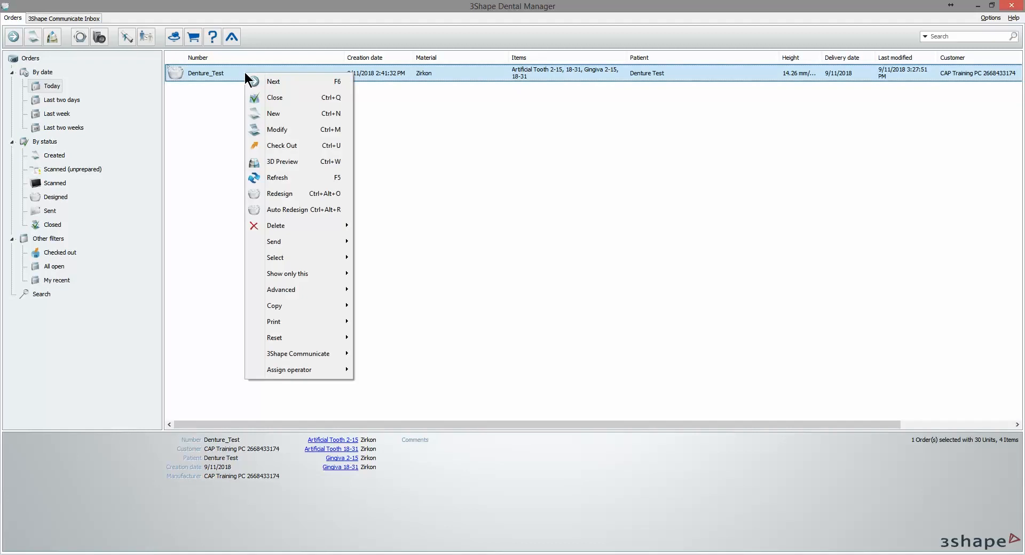
mouse_move(320, 289)
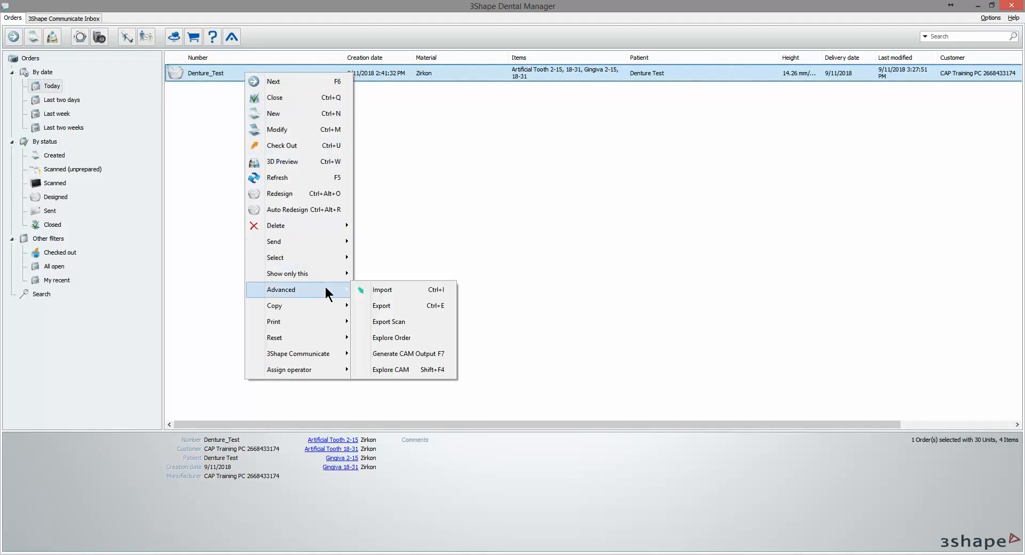
left_click(431, 370)
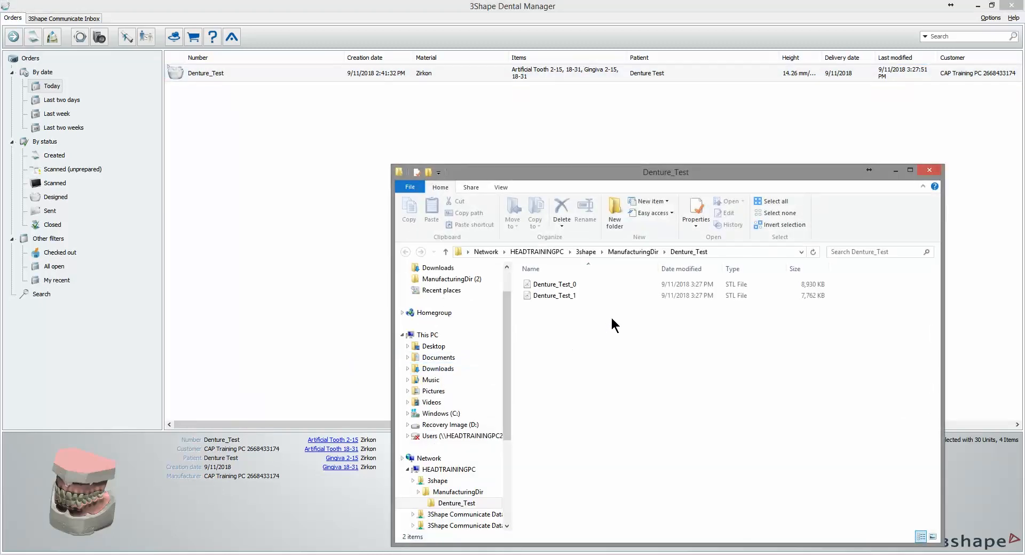
Step: Open Denture_Test_0 in 3Shape_3DViewer and examine the tooth pockets of the upper denture base
double_click(587, 284)
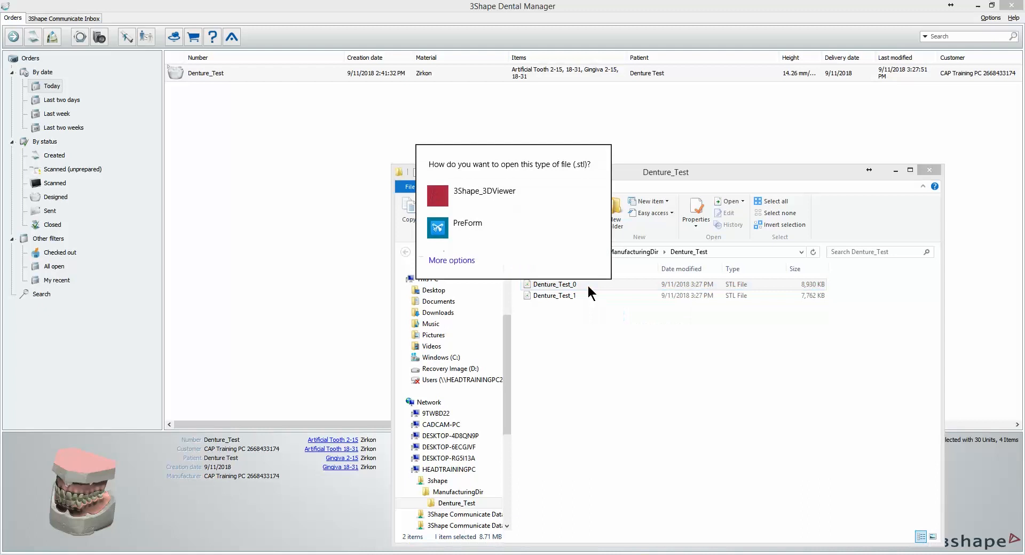
left_click(517, 203)
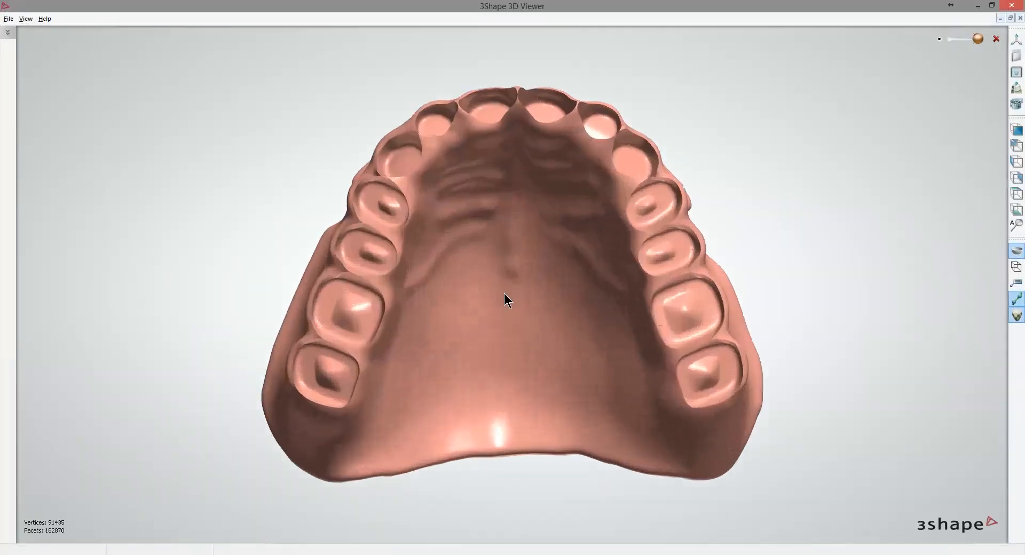
right_click_drag(504, 294, 549, 333)
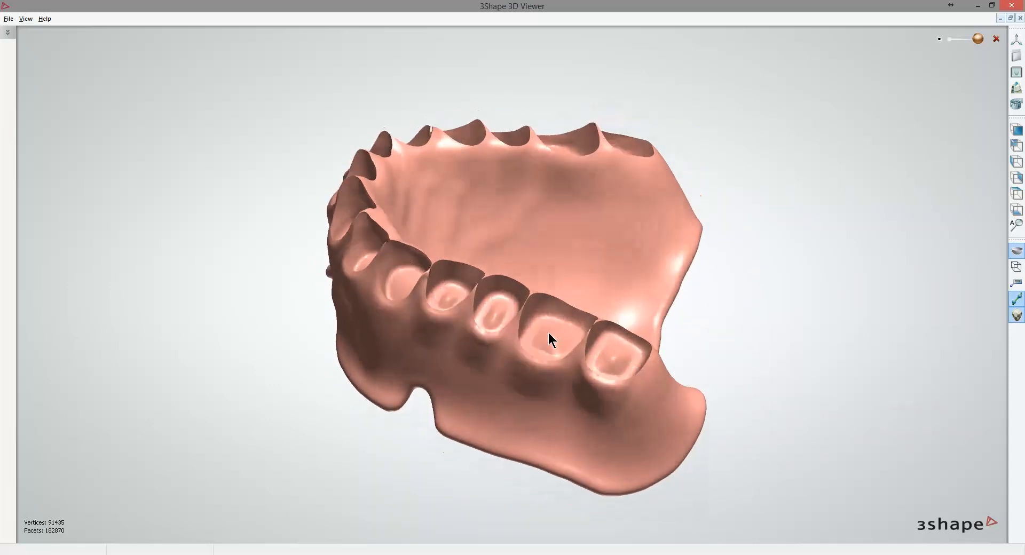